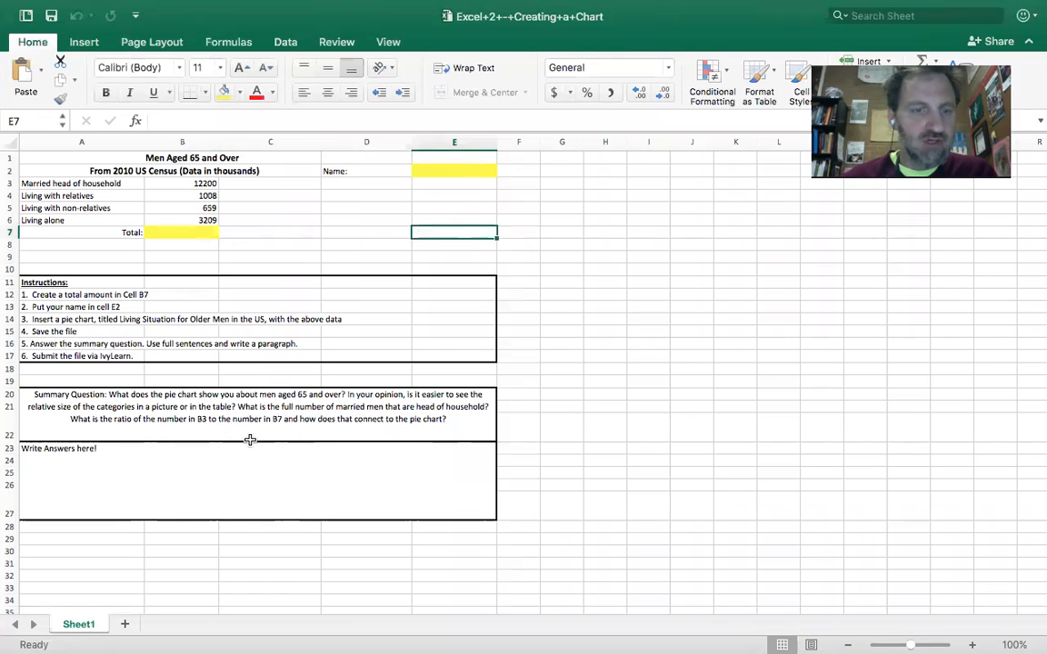
- Add a new worksheet and title it in A1 with the person's first name in possessive form plus "Daily Consumption"
{"action": "left_click", "coordinate": [126, 625]}
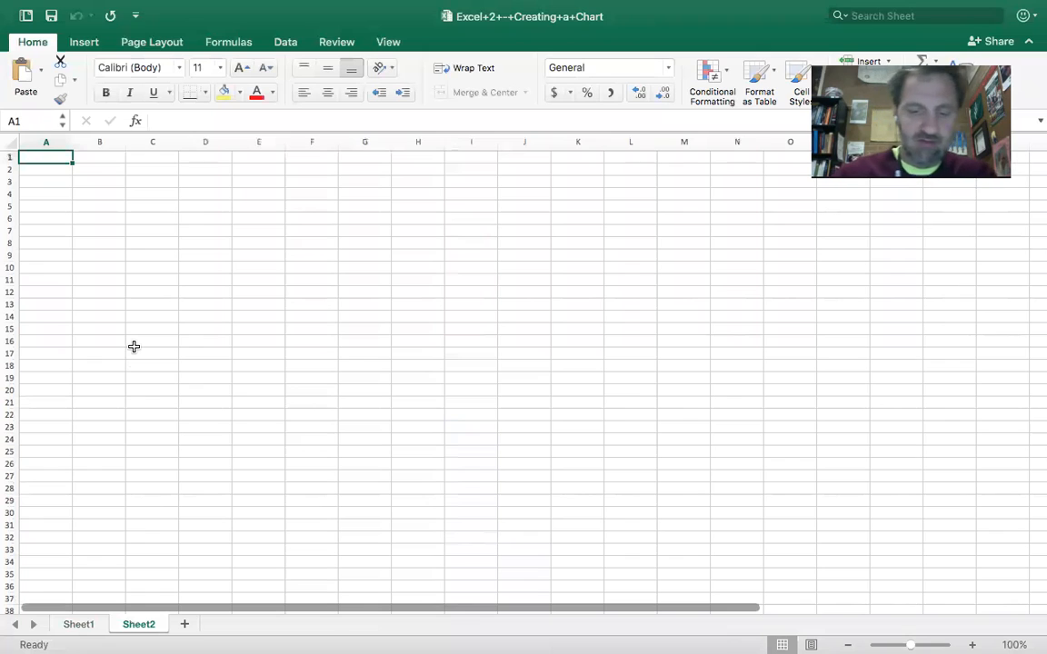
{"action": "type", "text": "Ben's"}
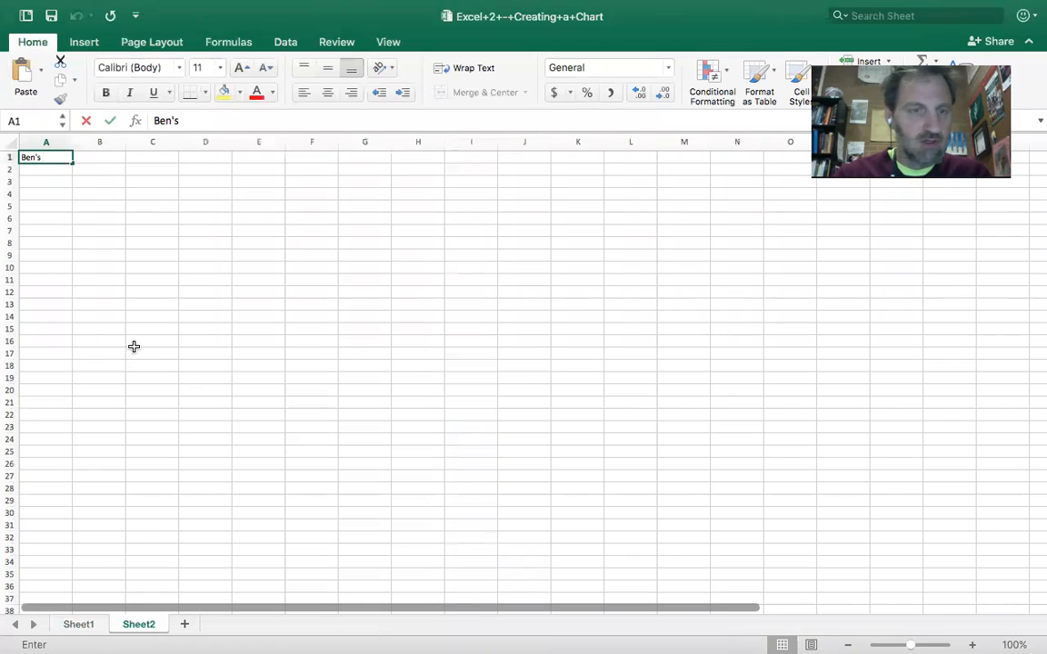
{"action": "type", "text": " Daily Consumption"}
{"action": "key", "text": "Return"}
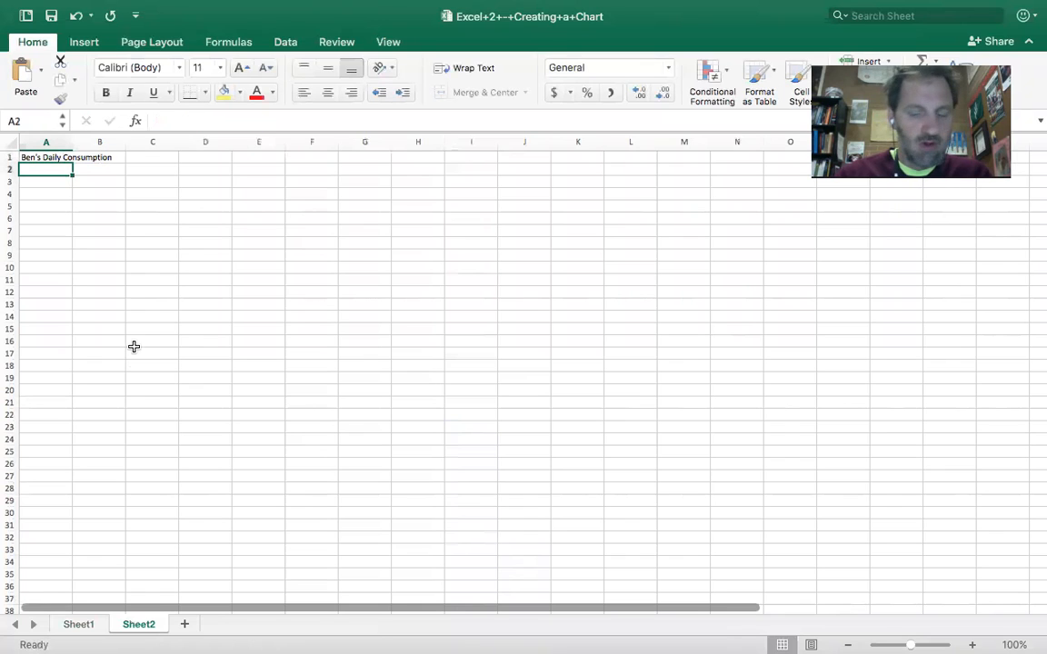
- List the item labels Hotdogs, Chips, Bottles of beer and Cinnabuns in cells A2 to A5
{"action": "type", "text": "Hotdogs"}
{"action": "key", "text": "Return"}
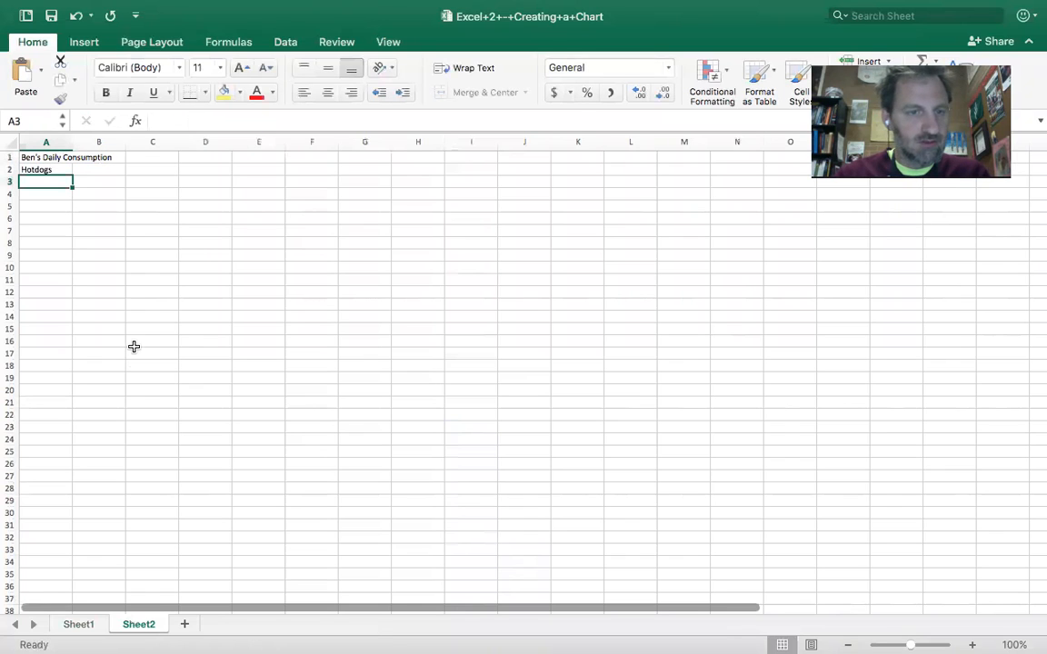
{"action": "type", "text": "Chips"}
{"action": "key", "text": "Return"}
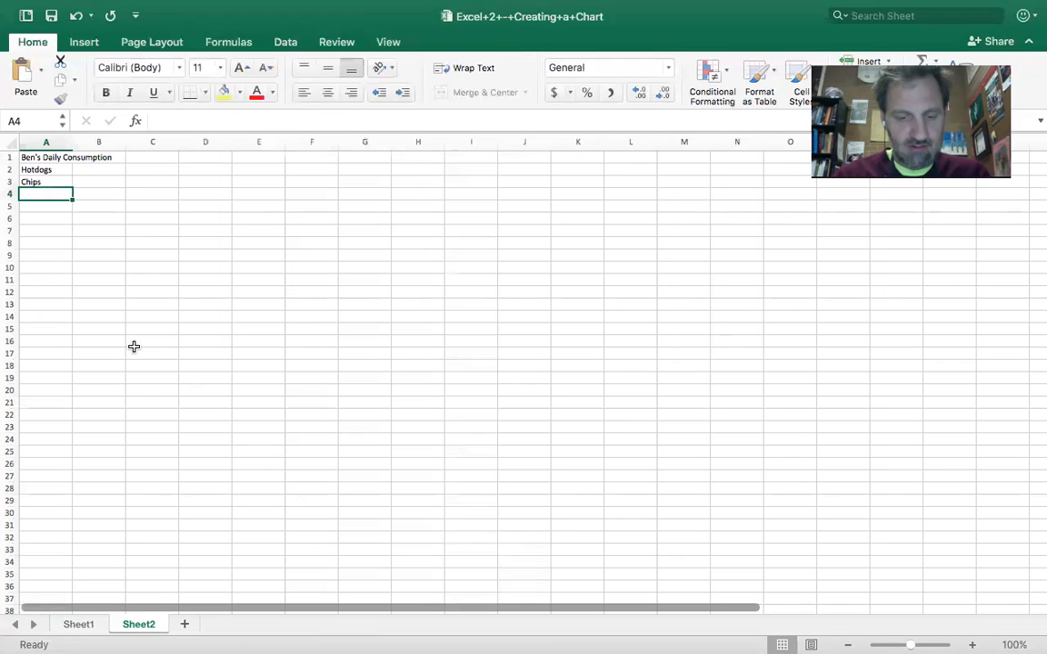
{"action": "type", "text": "Bottles of"}
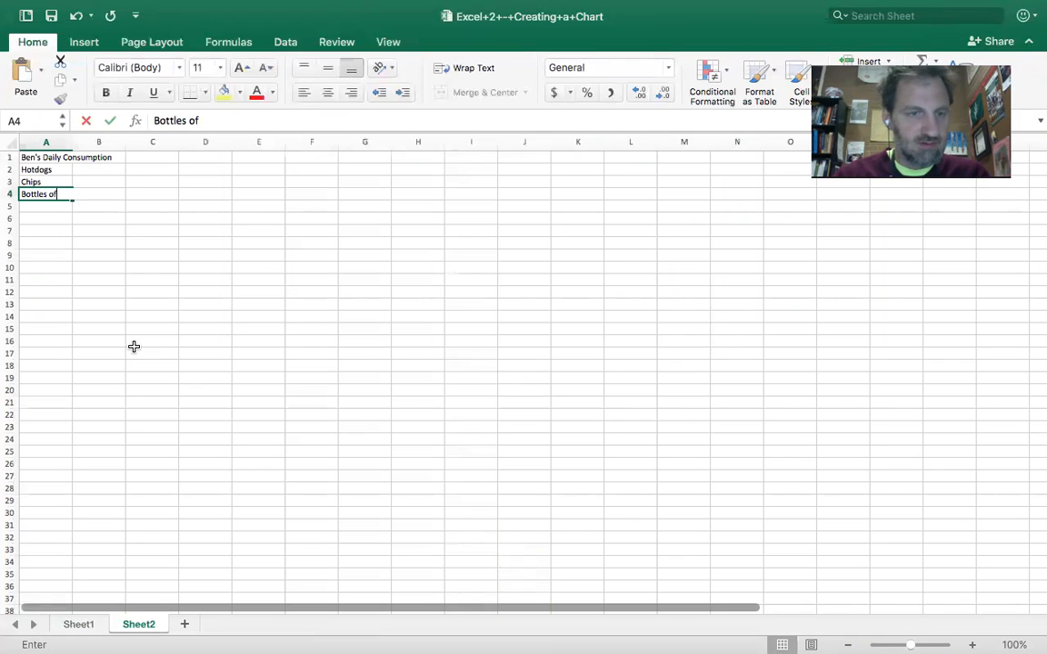
{"action": "type", "text": " beer"}
{"action": "key", "text": "Return"}
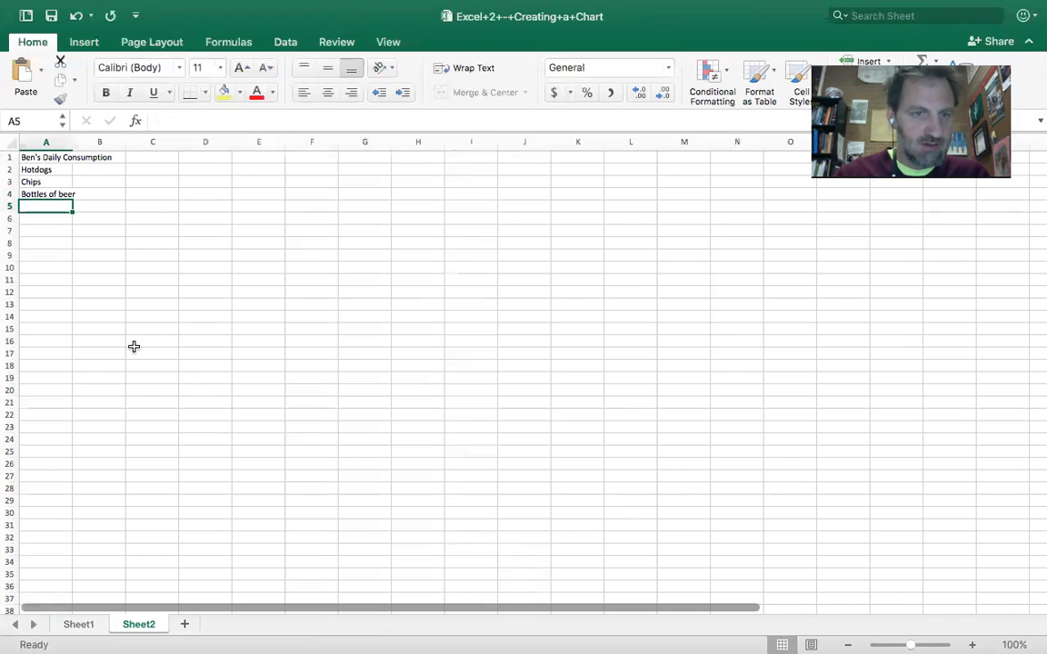
{"action": "type", "text": "Cin"}
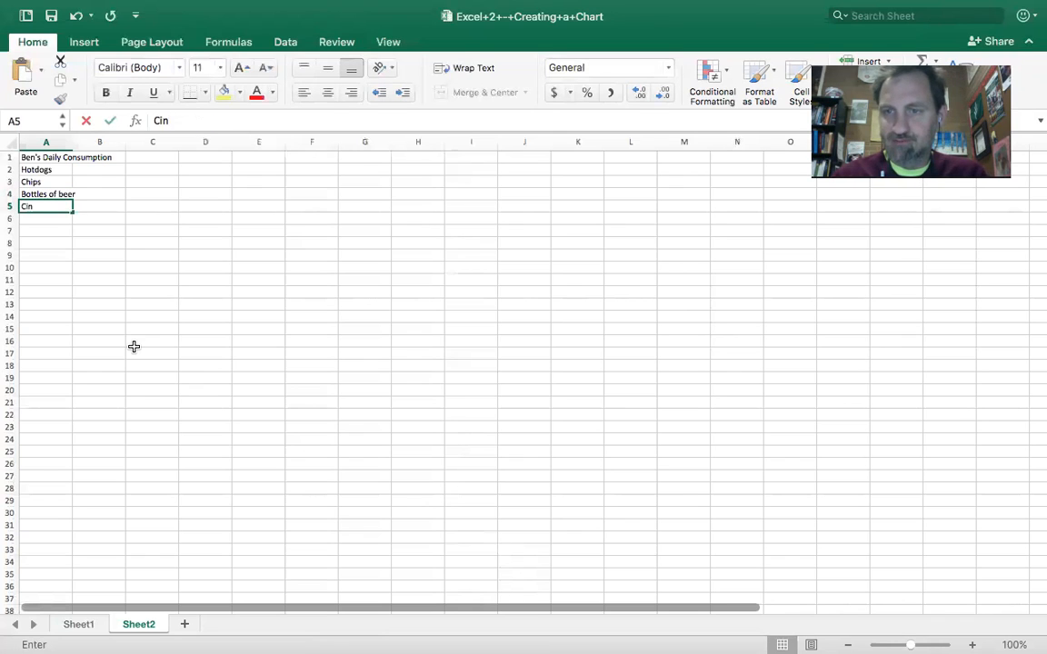
{"action": "type", "text": "nabuns"}
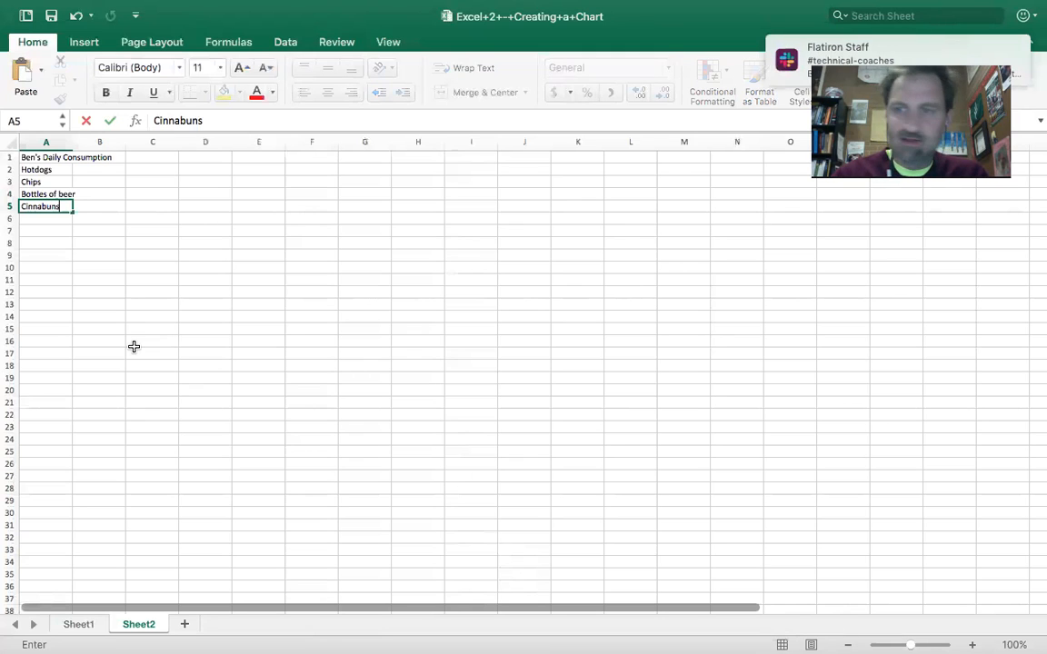
{"action": "key", "text": "Return"}
- Fill in the item quantities 2, 29, 3 and 14 in cells B2 to B5
{"action": "left_click", "coordinate": [96, 181]}
{"action": "left_click", "coordinate": [94, 169]}
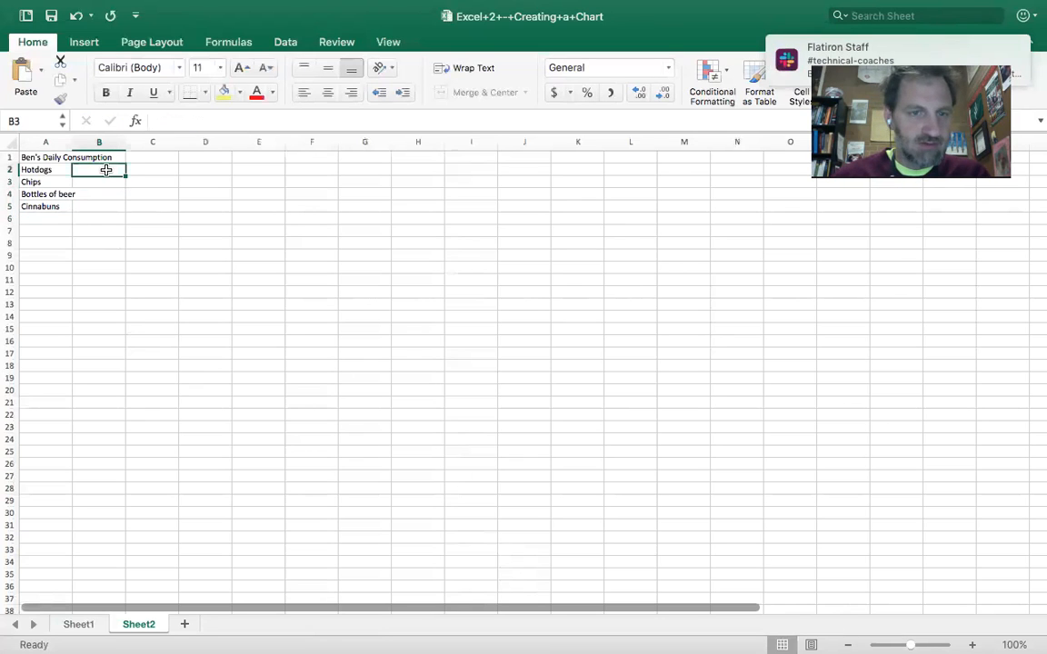
{"action": "type", "text": "2"}
{"action": "left_click", "coordinate": [115, 181]}
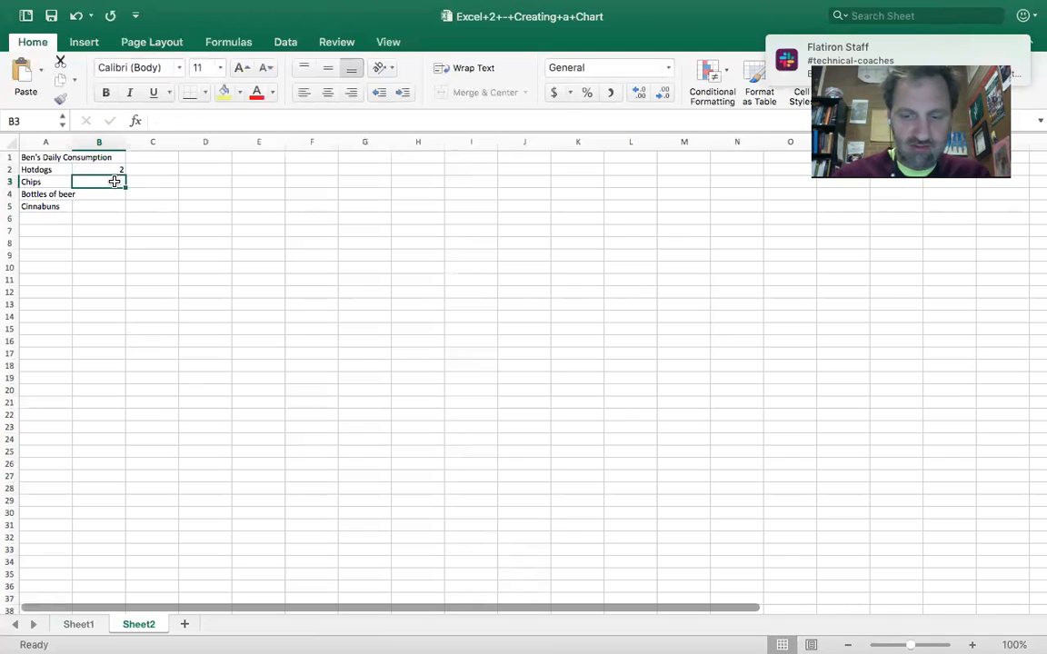
{"action": "type", "text": "29"}
{"action": "left_click", "coordinate": [110, 193]}
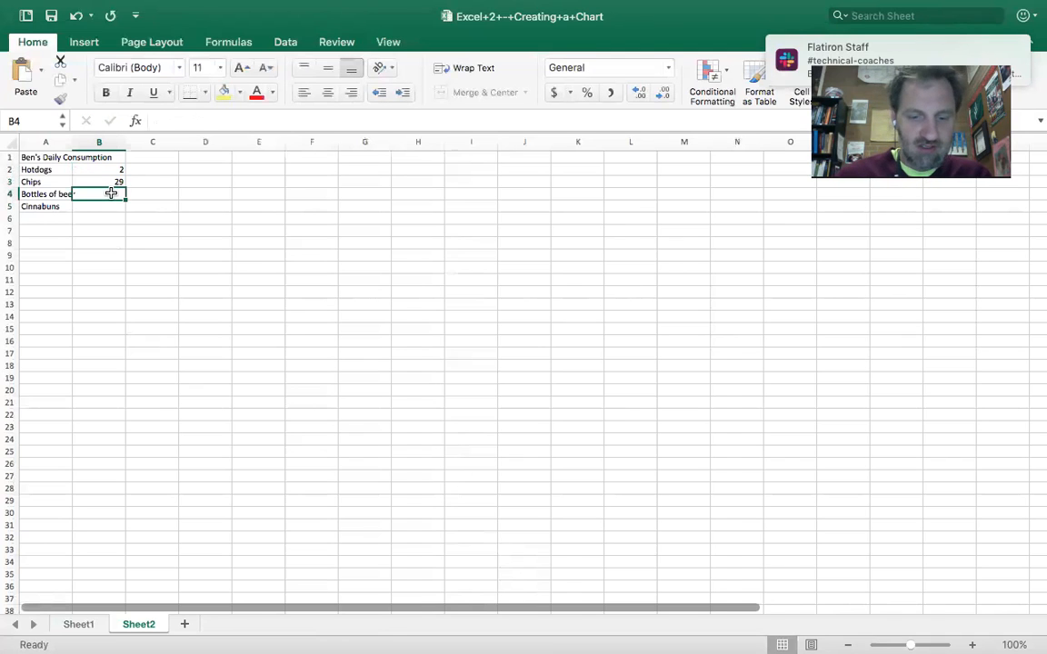
{"action": "type", "text": "3"}
{"action": "left_click", "coordinate": [111, 206]}
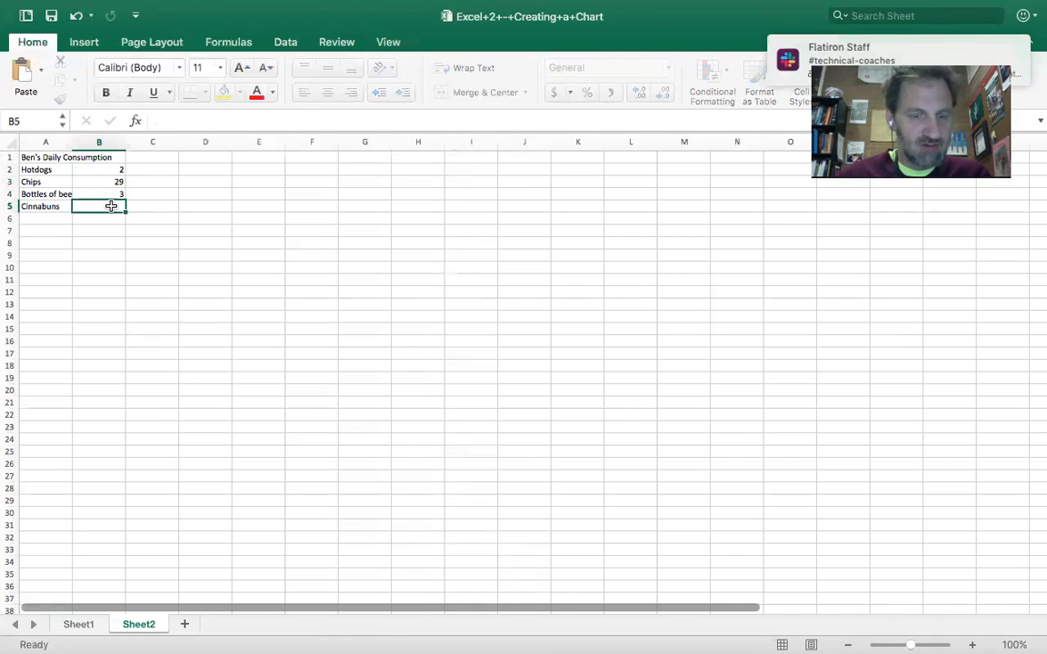
{"action": "type", "text": "14"}
{"action": "key", "text": "Return"}
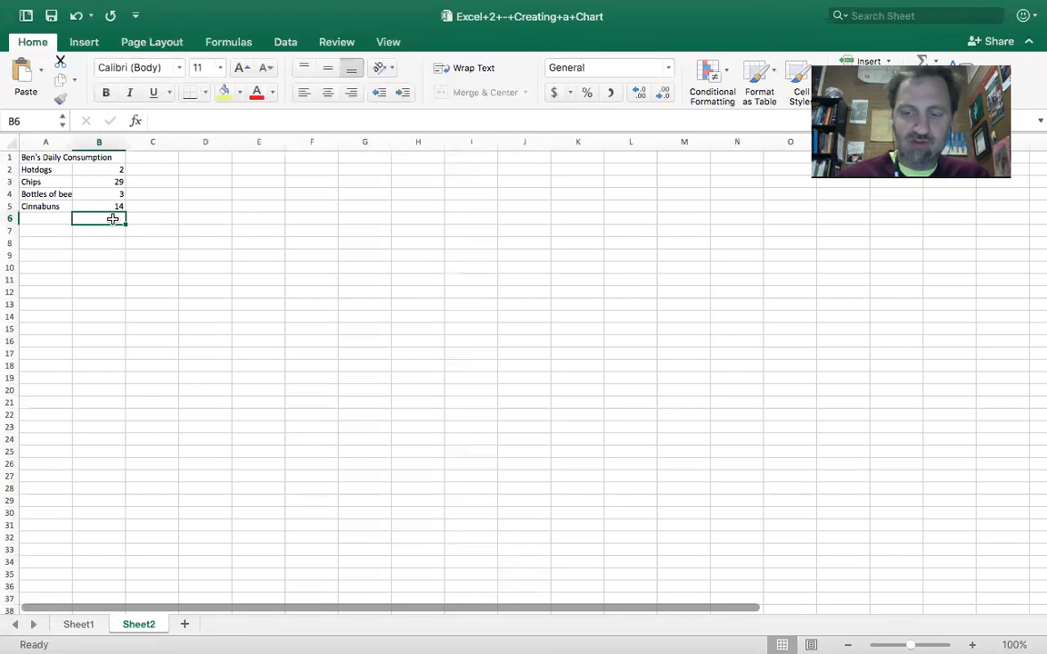
- Total the item quantities in cell B6 with the formula =sum(B2:B5)
{"action": "type", "text": "="}
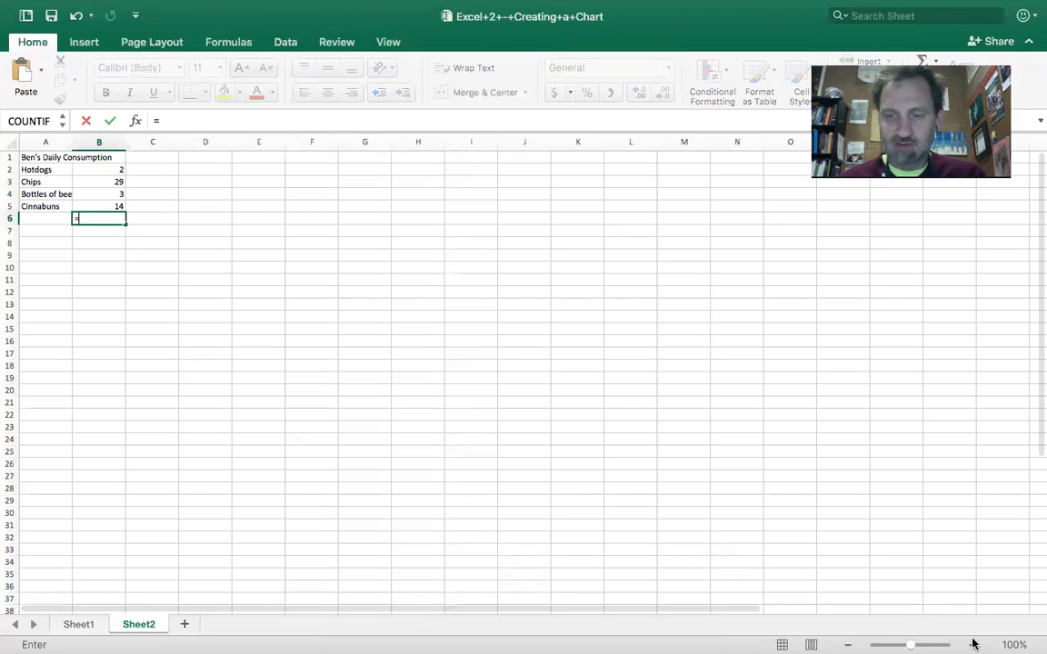
{"action": "key", "text": "Escape"}
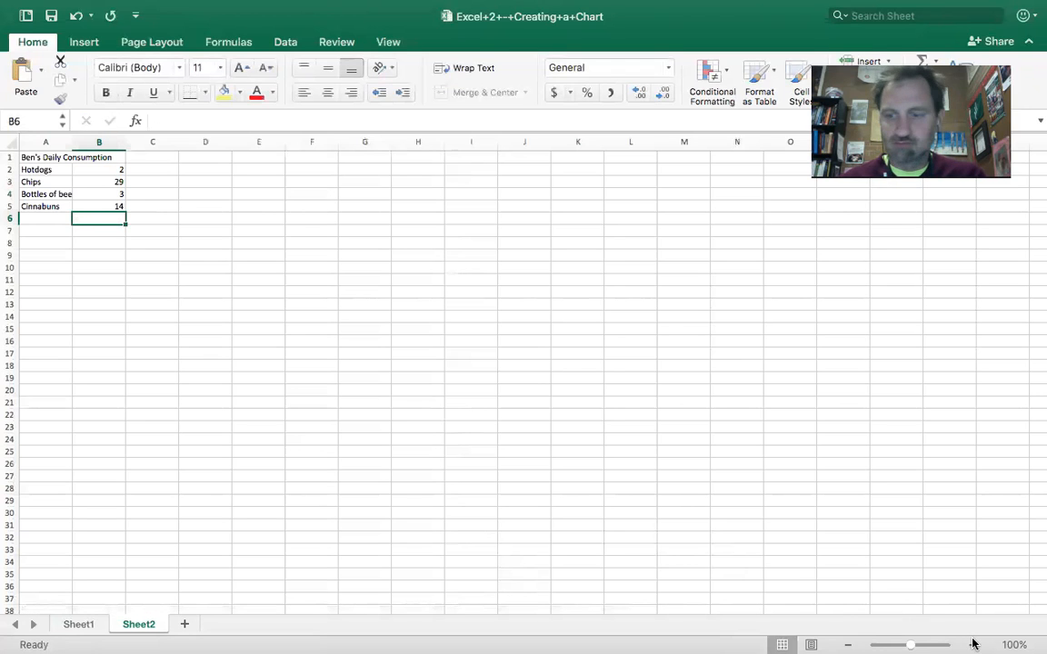
{"action": "left_click", "coordinate": [972, 644]}
{"action": "left_click", "coordinate": [972, 644]}
{"action": "left_click", "coordinate": [972, 644]}
{"action": "left_click", "coordinate": [972, 644]}
{"action": "left_click", "coordinate": [973, 644]}
{"action": "left_click", "coordinate": [972, 644]}
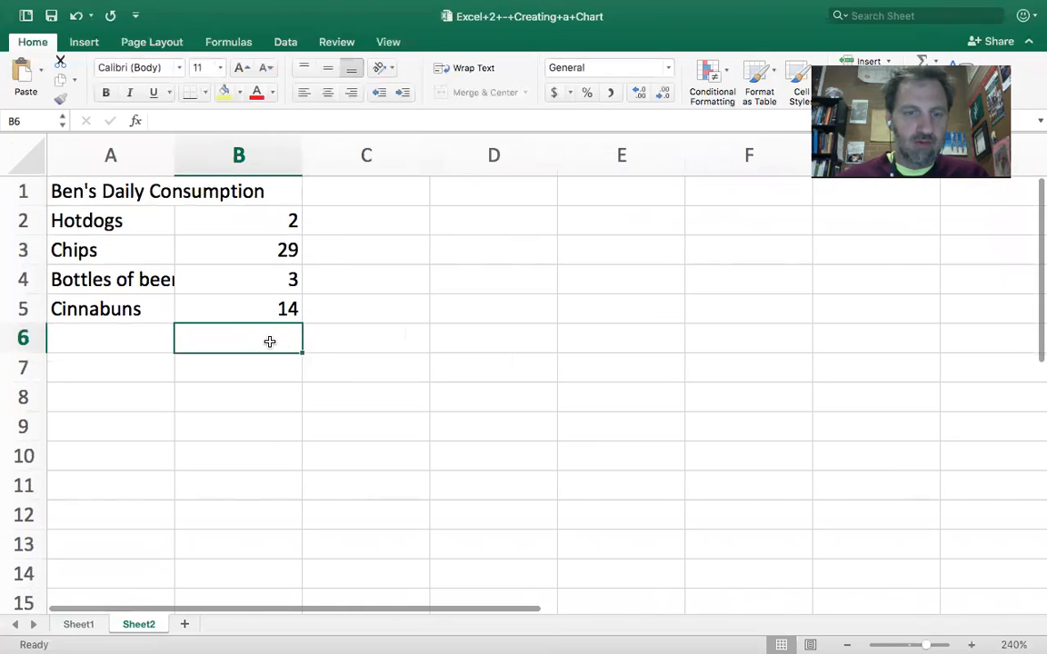
{"action": "type", "text": "="}
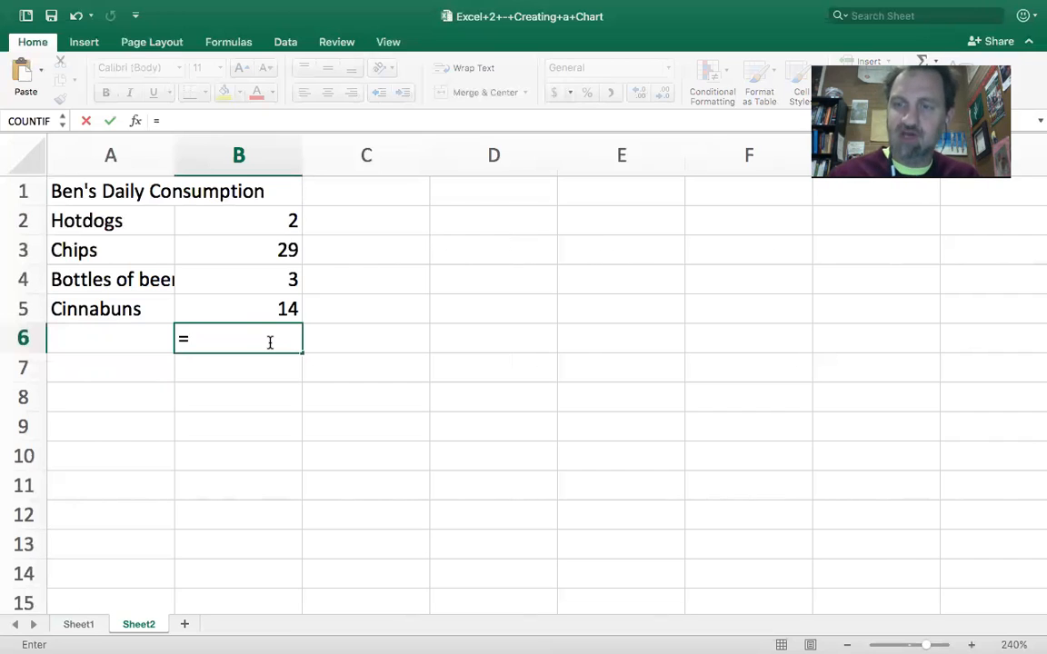
{"action": "type", "text": "sum"}
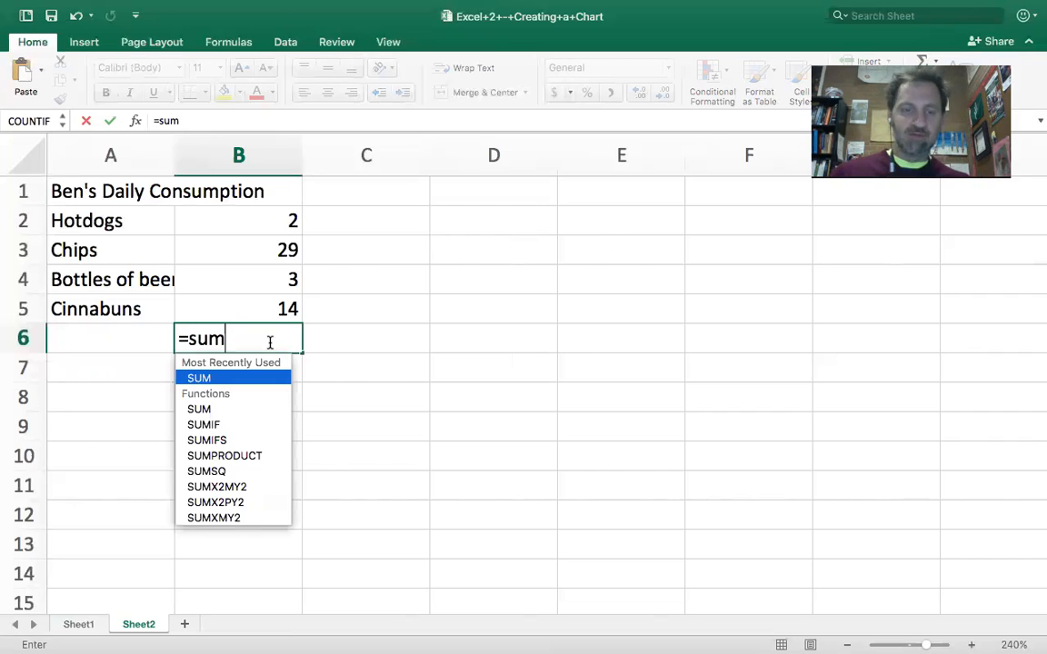
{"action": "type", "text": "("}
{"action": "left_click", "coordinate": [247, 217]}
{"action": "left_click_drag", "start_coordinate": [245, 297], "coordinate": [245, 299]}
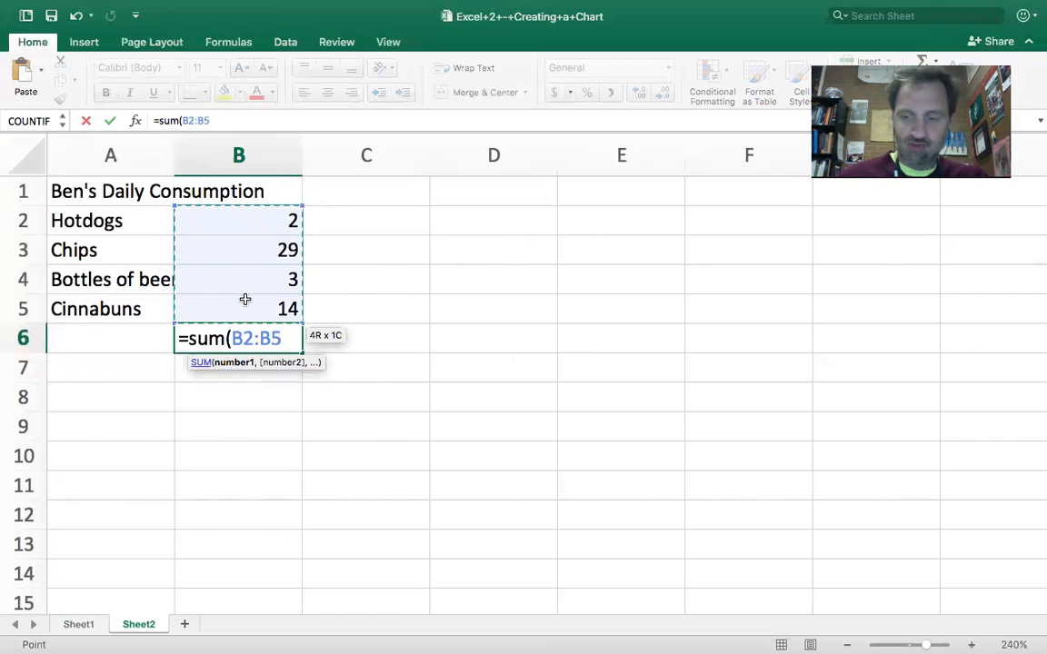
{"action": "type", "text": ")"}
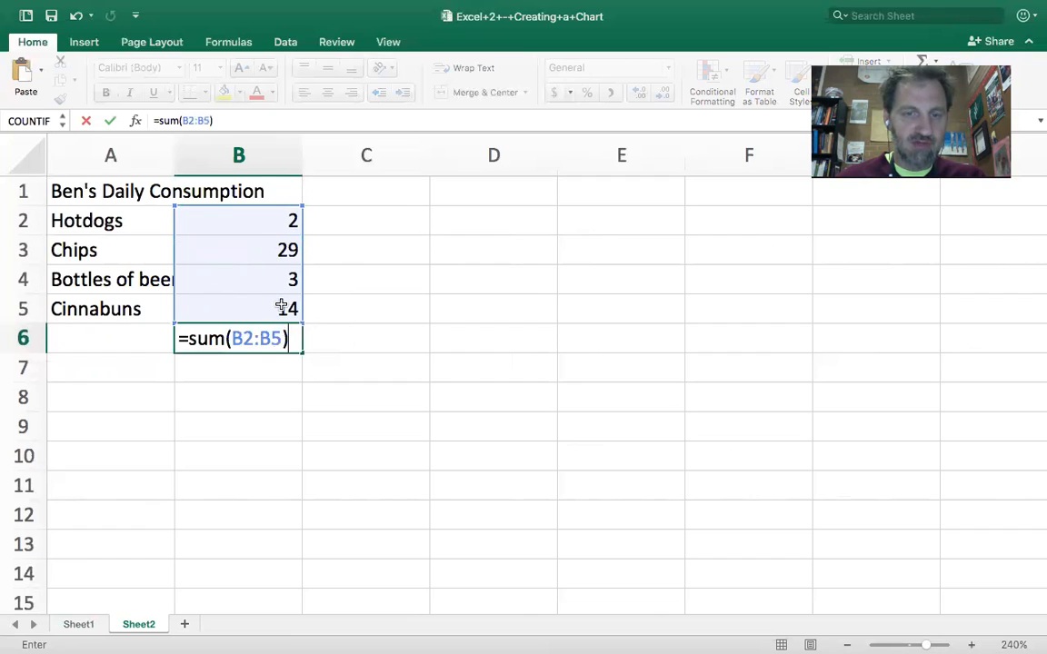
{"action": "key", "text": "Return"}
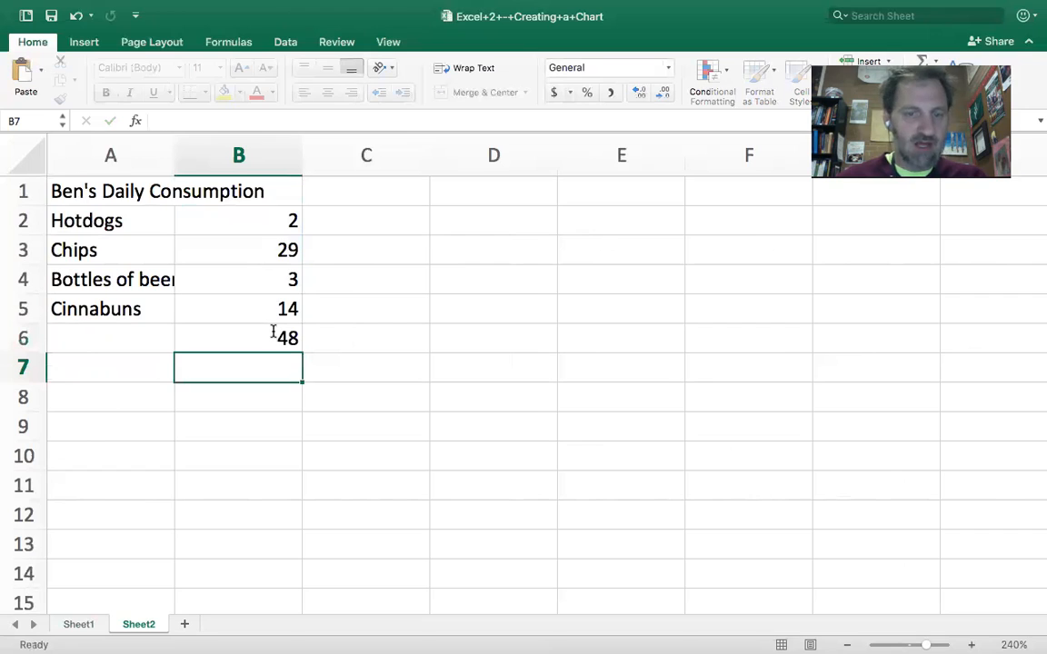
{"action": "left_click", "coordinate": [443, 268]}
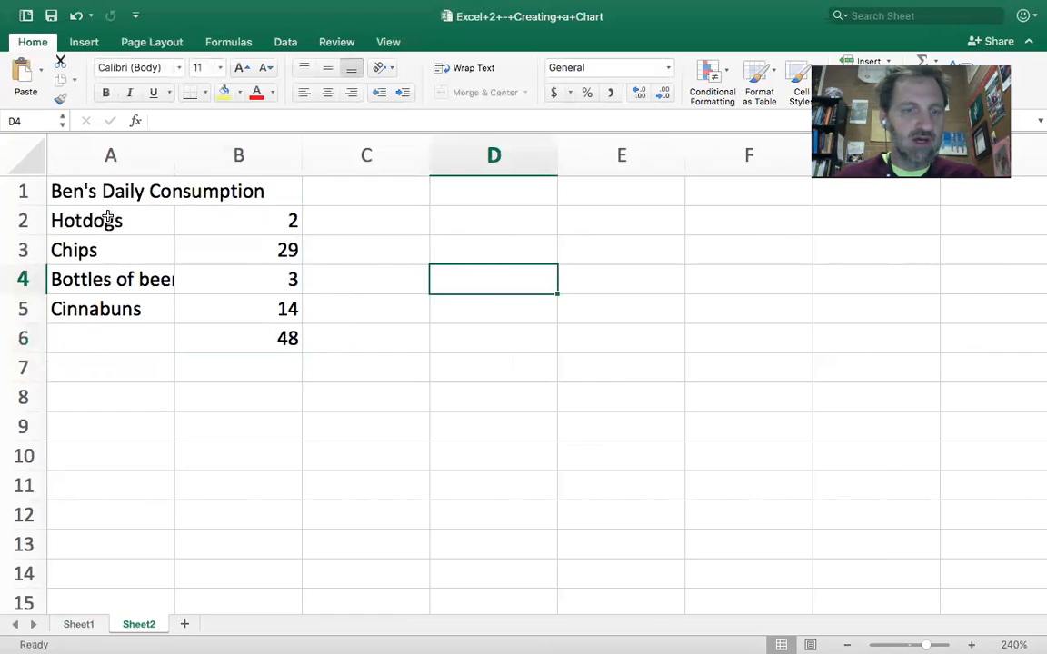
{"action": "left_click_drag", "start_coordinate": [107, 218], "coordinate": [246, 301]}
{"action": "left_click_drag", "start_coordinate": [143, 186], "coordinate": [281, 334]}
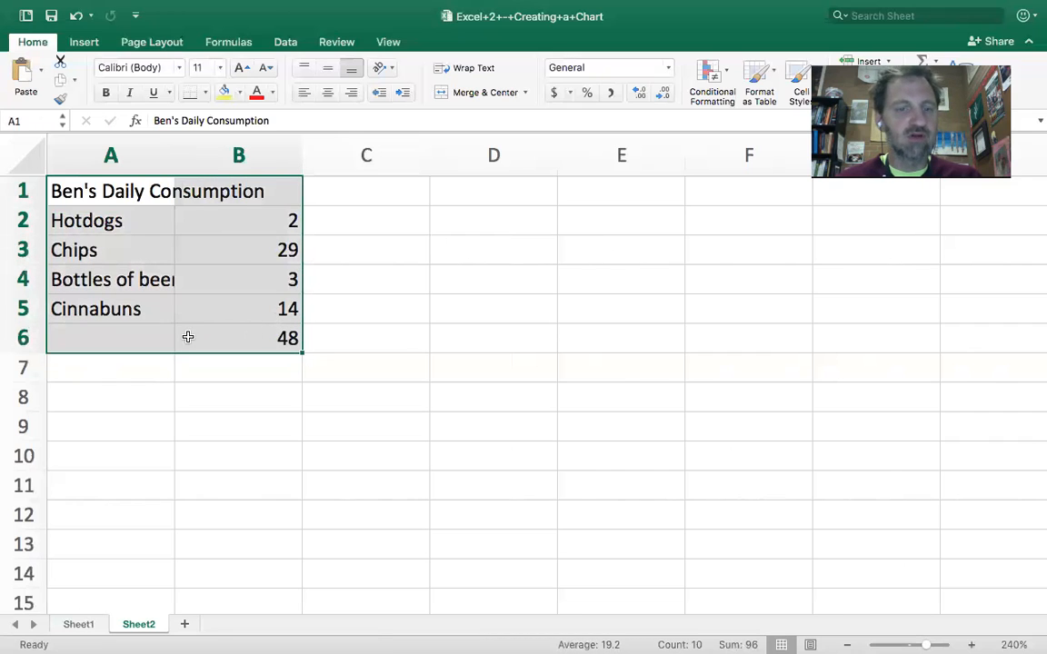
- Label cell A6 as "Total:" and align the label to the right
{"action": "left_click", "coordinate": [129, 343]}
{"action": "type", "text": "Total:"}
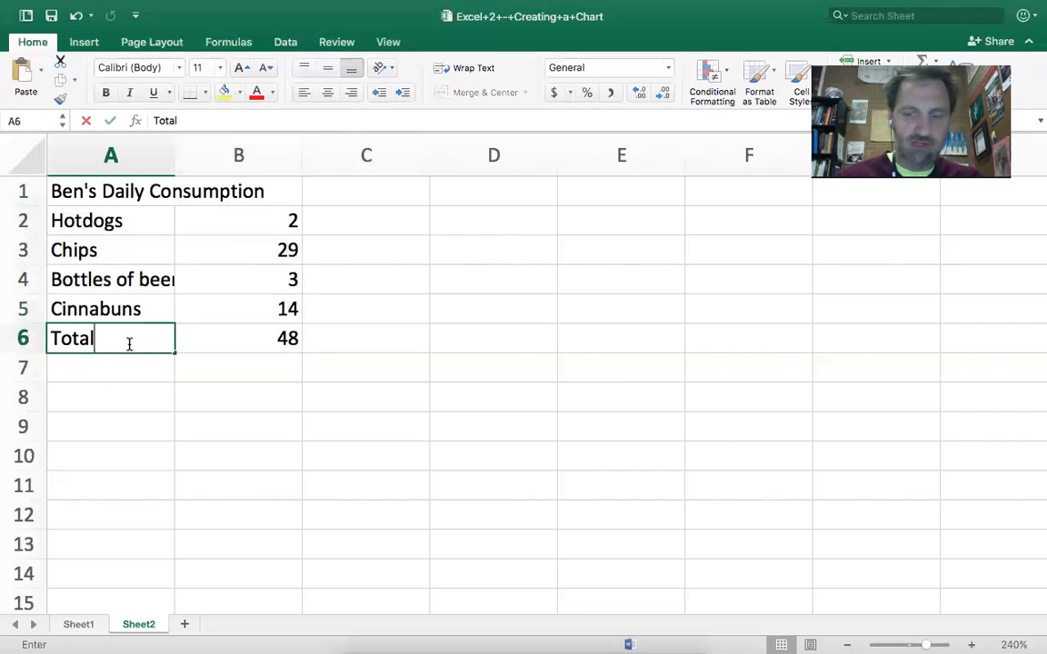
{"action": "left_click", "coordinate": [139, 388]}
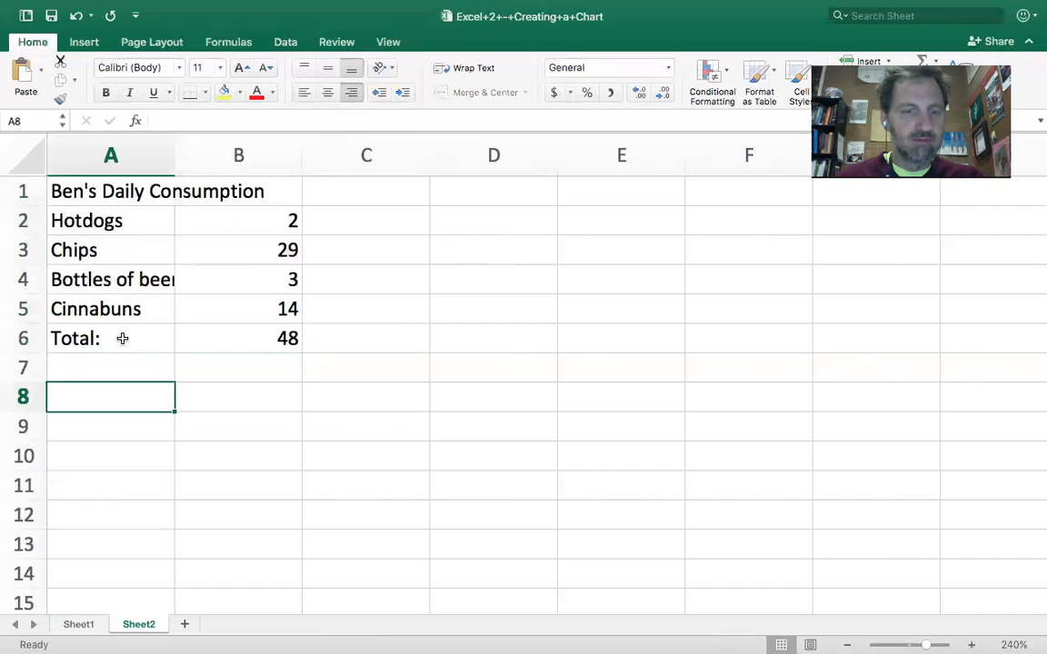
{"action": "left_click", "coordinate": [122, 337]}
{"action": "left_click", "coordinate": [350, 93]}
- Insert a standard 2-D pie chart from the range A1:B6, including the title and total rows
{"action": "left_click_drag", "start_coordinate": [259, 350], "coordinate": [117, 188]}
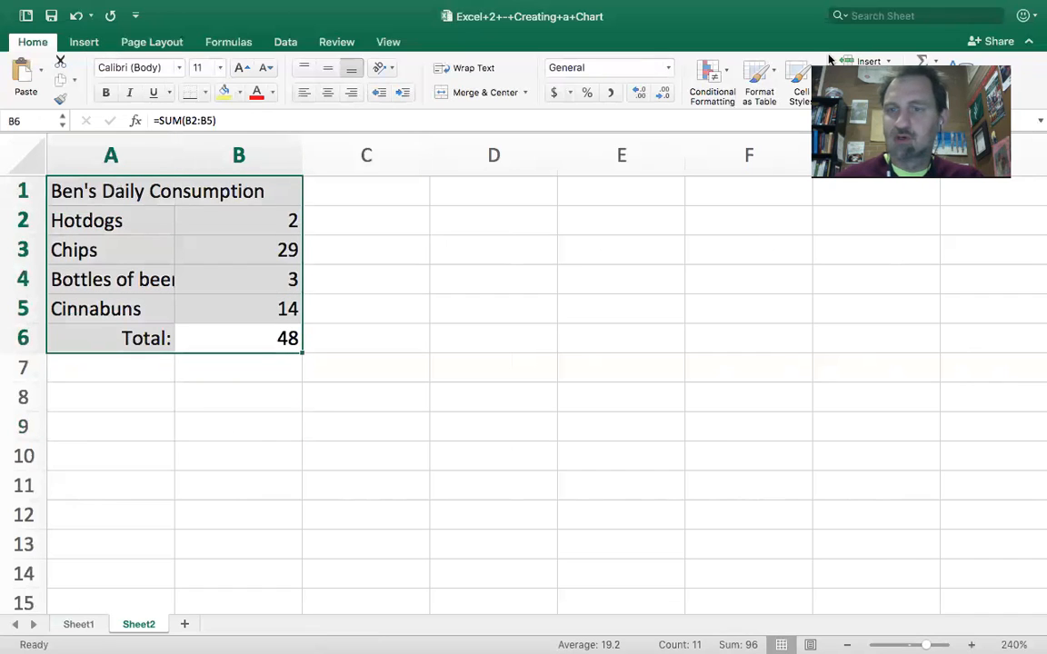
{"action": "left_click", "coordinate": [83, 42]}
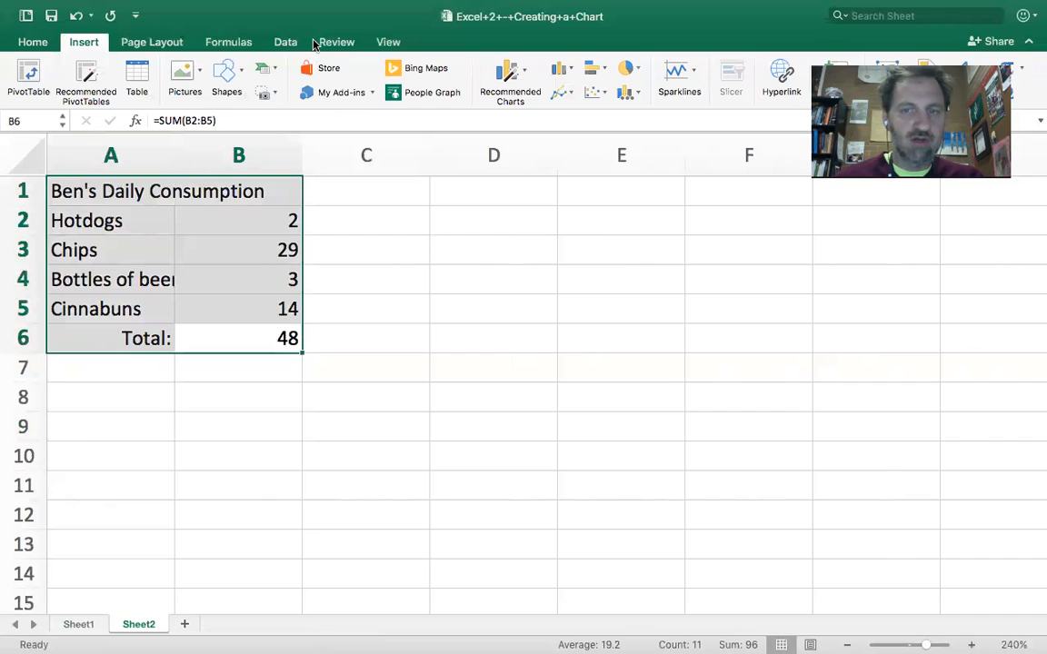
{"action": "left_click", "coordinate": [630, 70]}
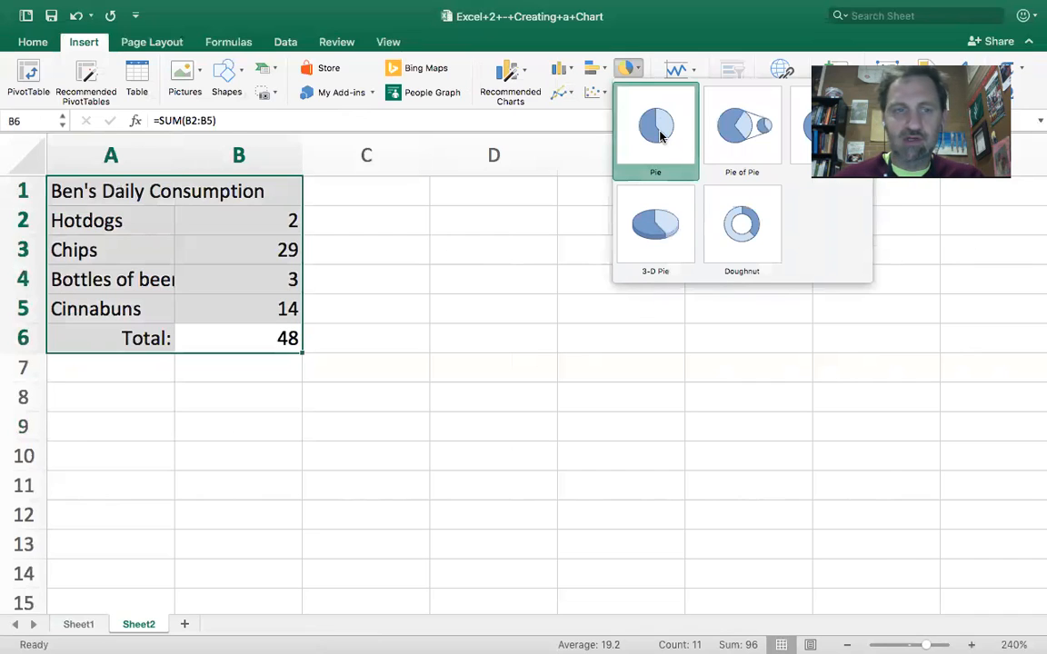
{"action": "left_click", "coordinate": [643, 93]}
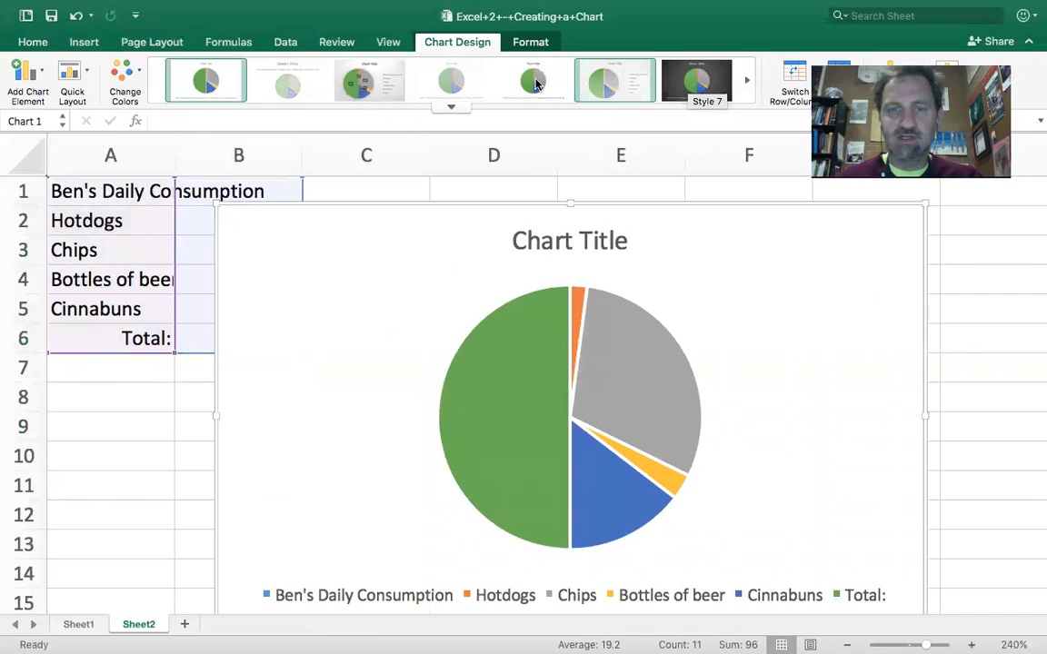
- Apply the chart style with dark percentage labels and a grey gradient background, and move the chart beside the data table
{"action": "left_click", "coordinate": [361, 86]}
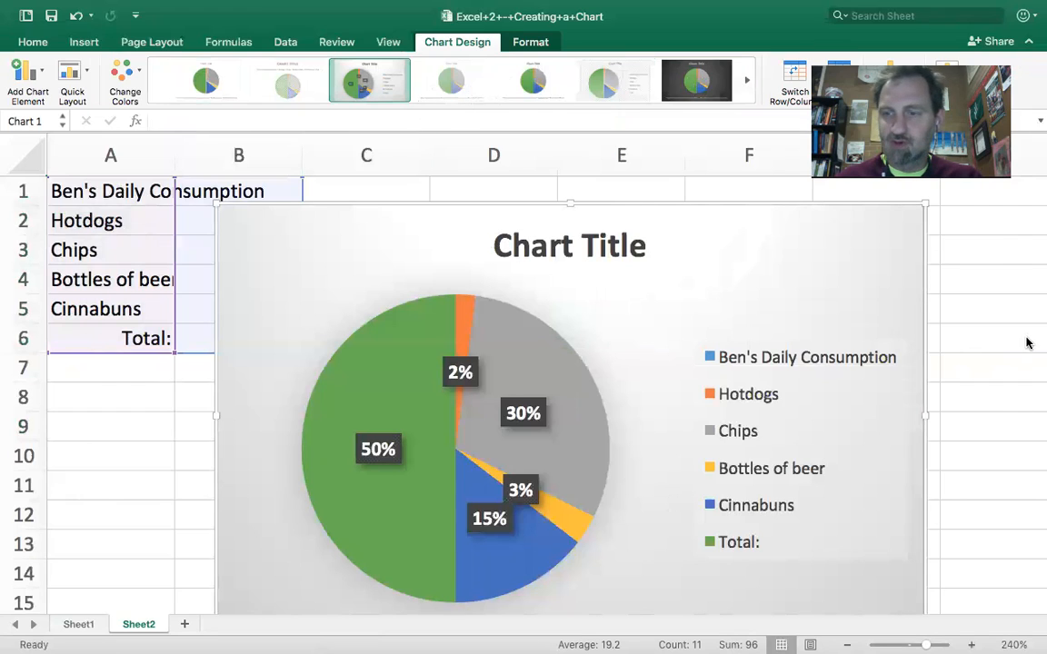
{"action": "mouse_move", "coordinate": [599, 381]}
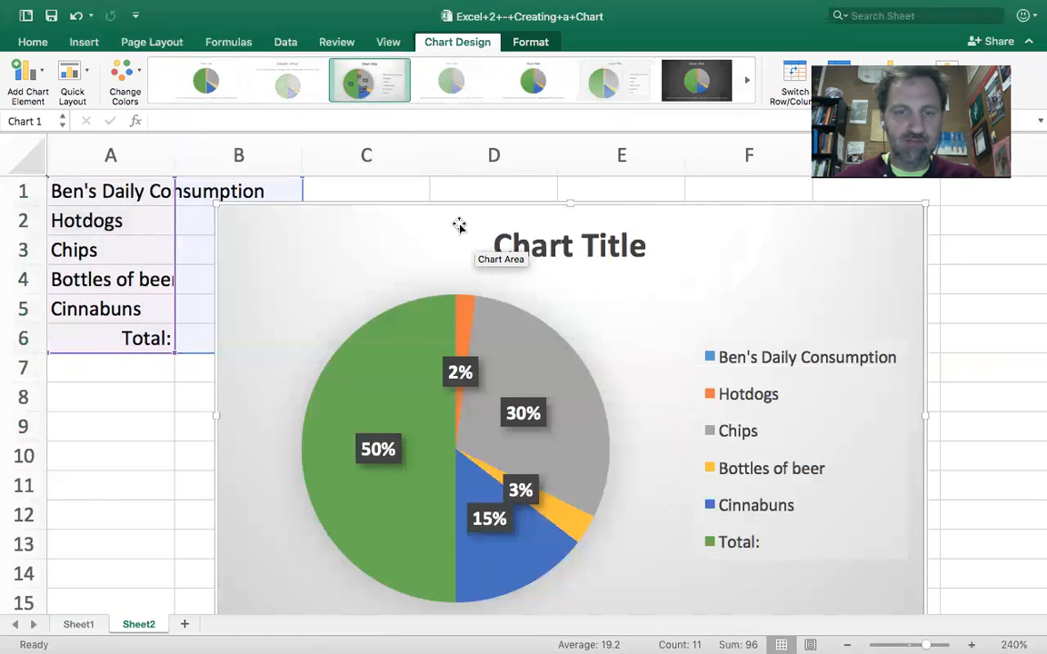
{"action": "left_click_drag", "start_coordinate": [480, 238], "coordinate": [472, 242]}
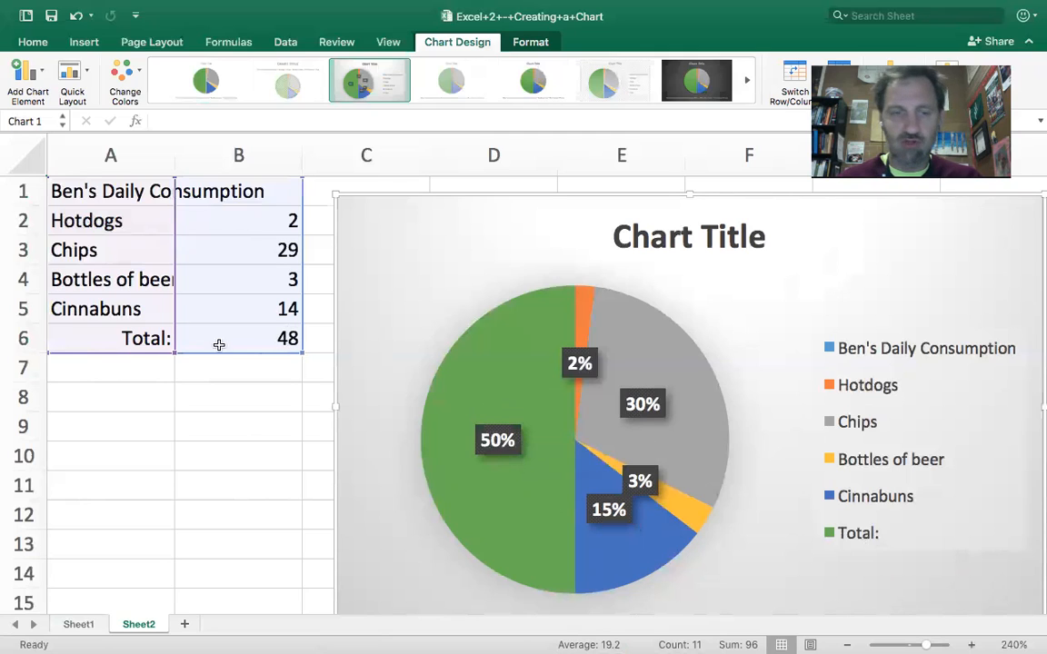
- Delete the pie chart that includes the total row and select empty cell D3
{"action": "key", "text": "Escape"}
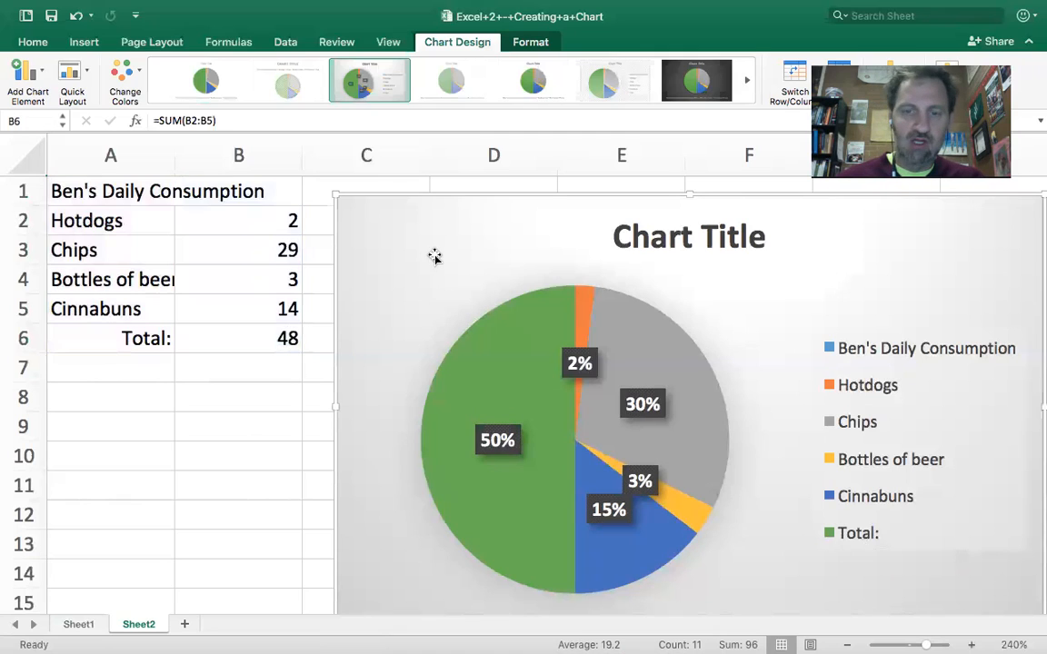
{"action": "key", "text": "Delete"}
{"action": "left_click", "coordinate": [434, 258]}
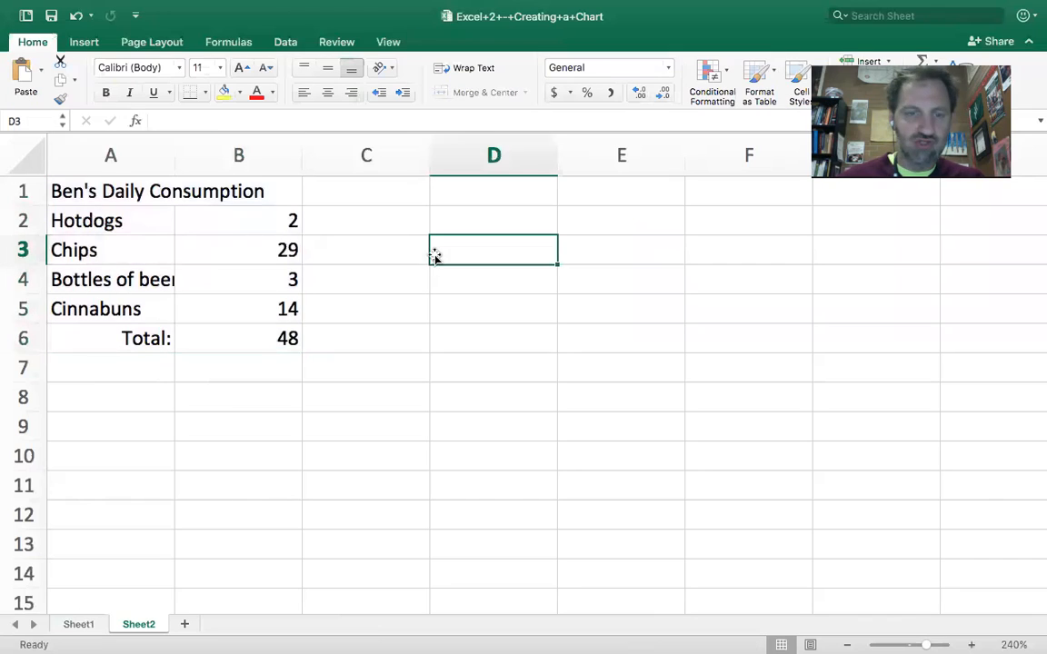
- Insert a standard 2-D pie chart from the range A2:B5, leaving out the title and total rows
{"action": "left_click", "coordinate": [118, 227]}
{"action": "left_click_drag", "start_coordinate": [127, 231], "coordinate": [254, 310]}
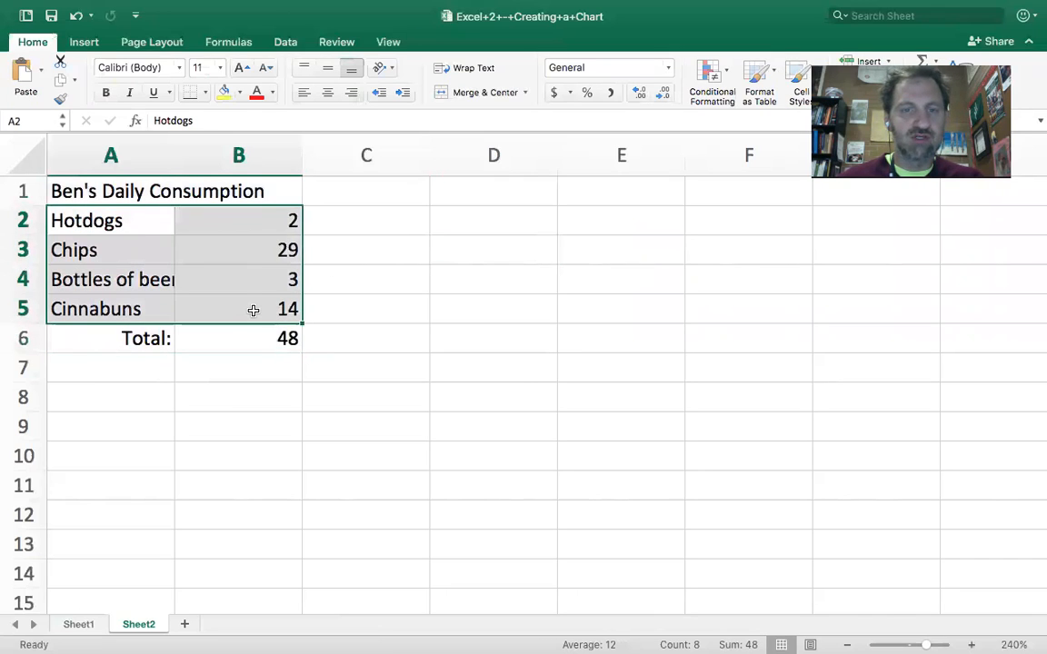
{"action": "left_click", "coordinate": [90, 43]}
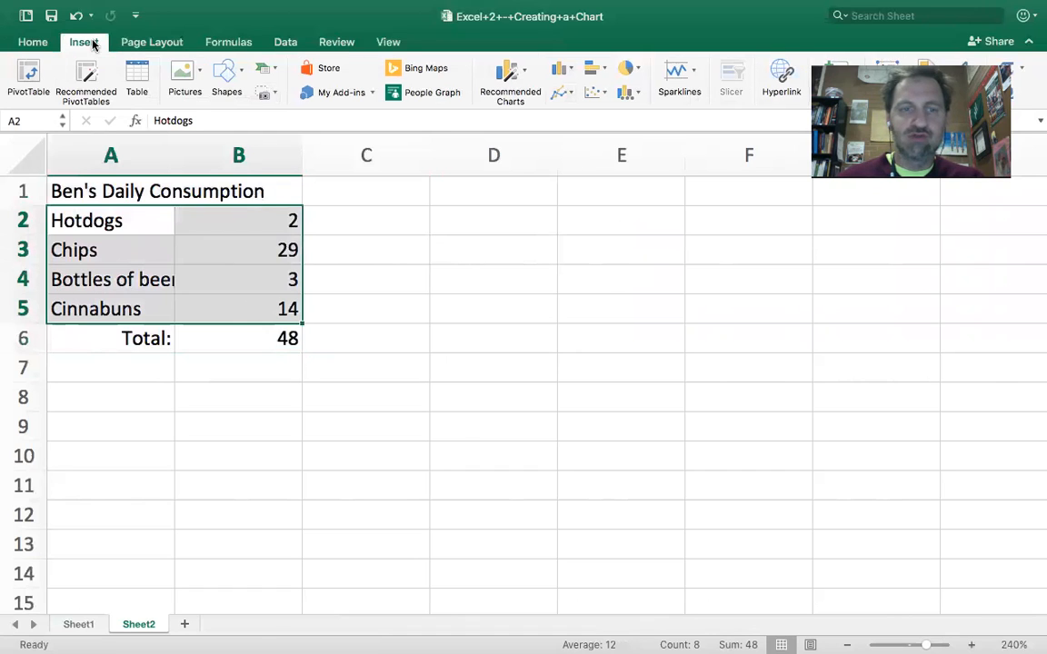
{"action": "left_click", "coordinate": [631, 71]}
{"action": "left_click", "coordinate": [659, 121]}
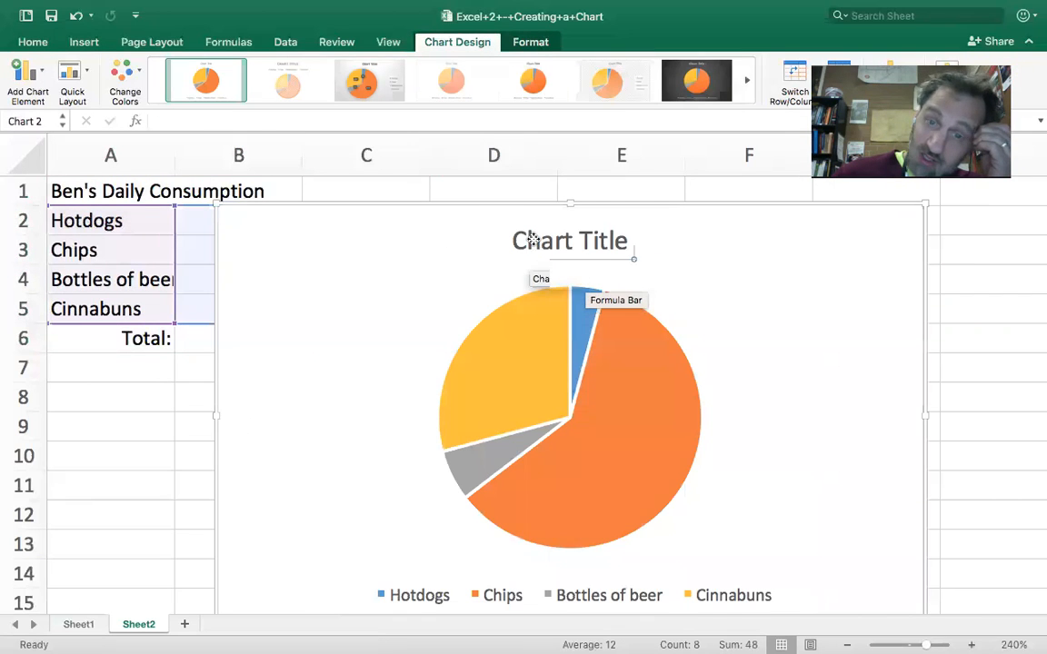
- Change the chart title to "This is a better title" and move it toward the chart's upper-left corner
{"action": "left_click", "coordinate": [535, 241]}
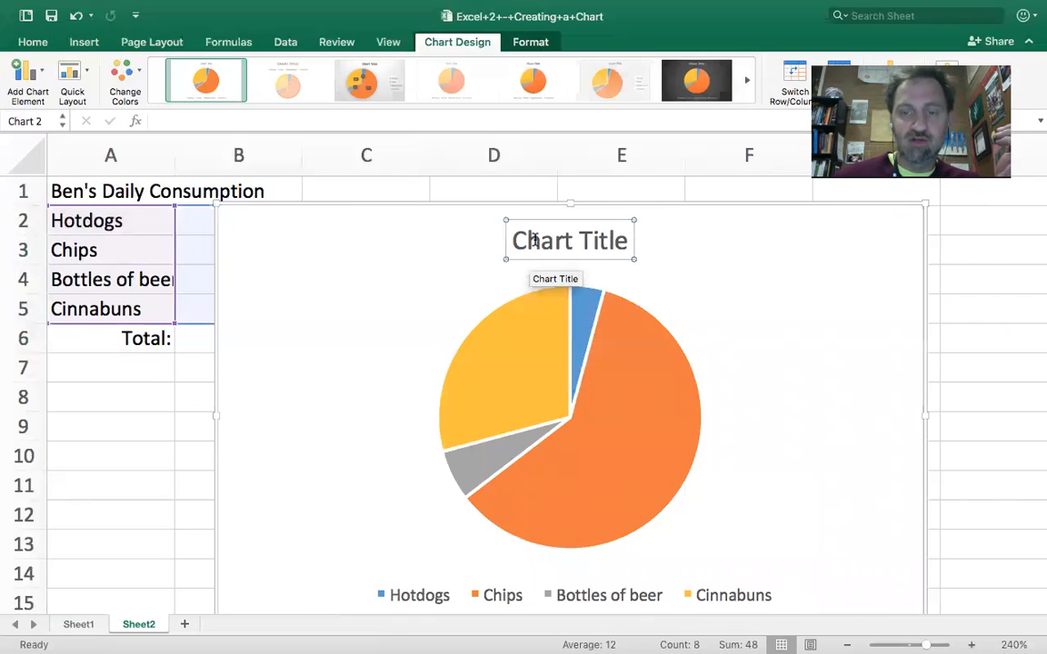
{"action": "left_click_drag", "start_coordinate": [565, 218], "coordinate": [544, 233]}
{"action": "double_click", "coordinate": [540, 234]}
{"action": "key", "text": "BackSpace"}
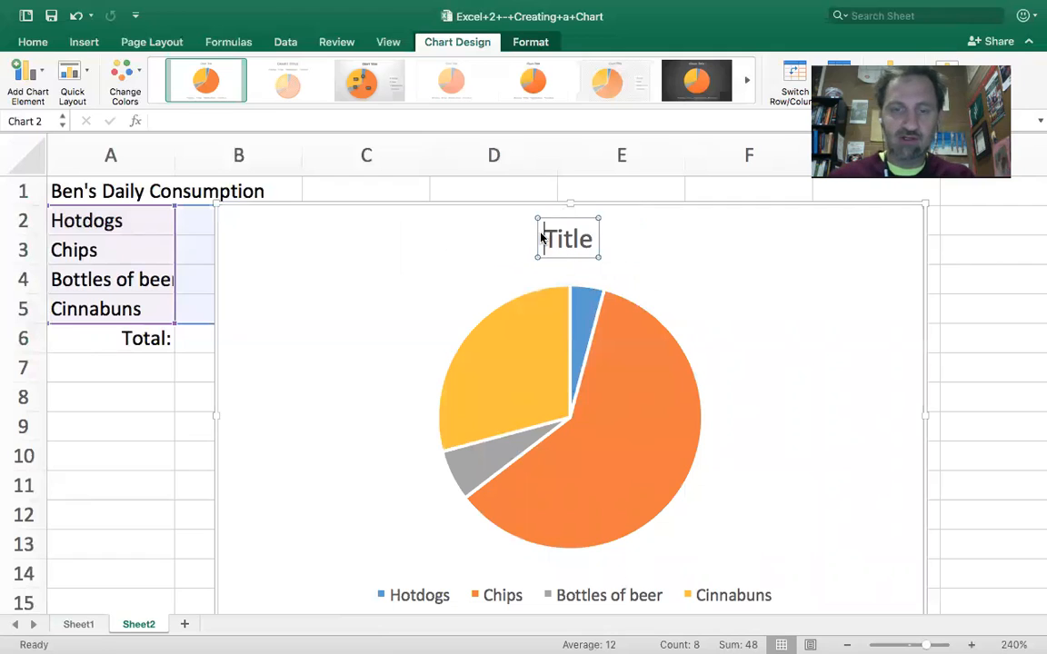
{"action": "type", "text": "This is a better"}
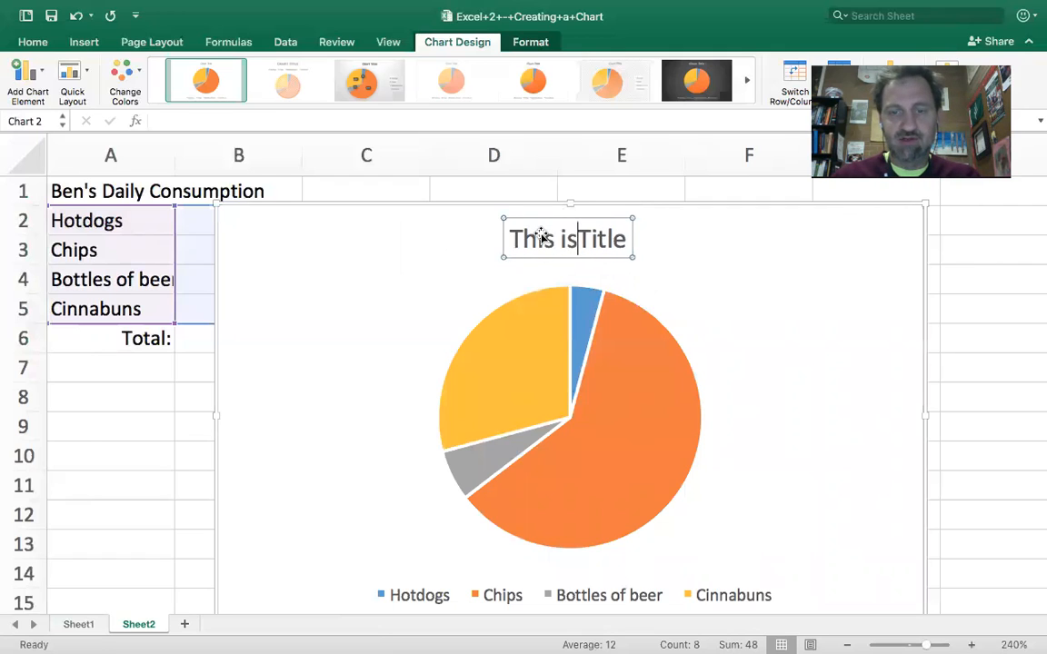
{"action": "type", "text": " title"}
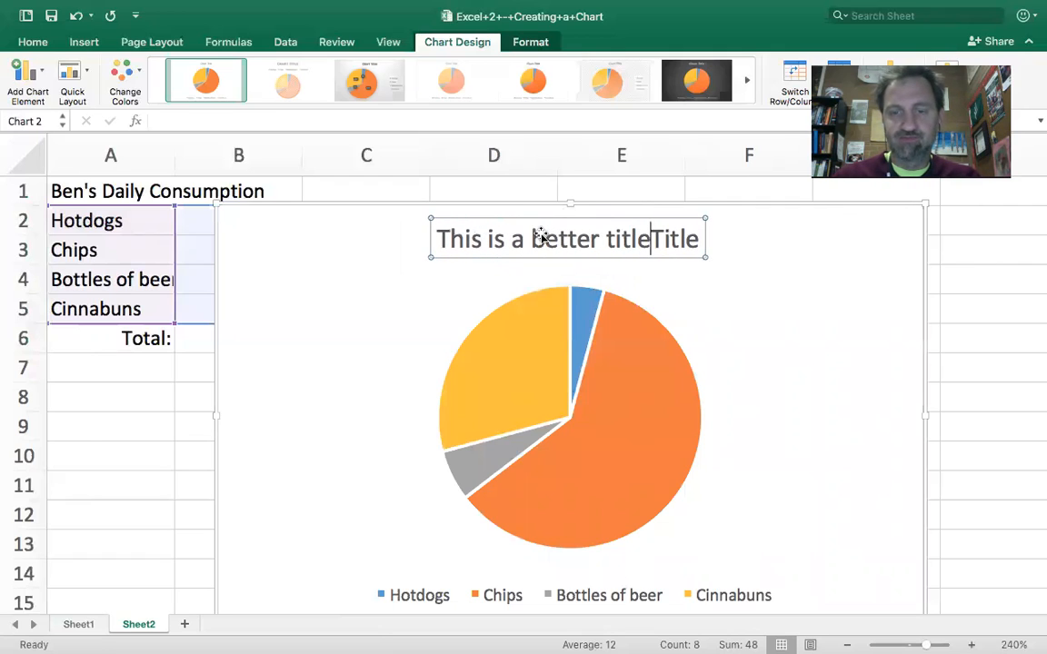
{"action": "left_click_drag", "start_coordinate": [704, 234], "coordinate": [783, 233]}
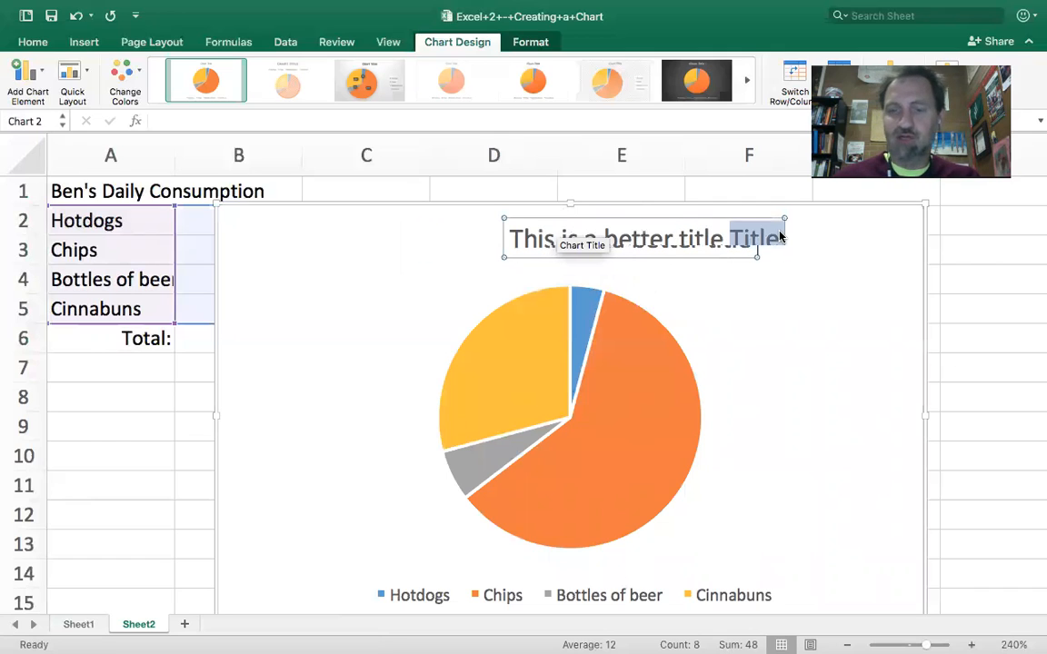
{"action": "key", "text": "BackSpace"}
{"action": "left_click_drag", "start_coordinate": [704, 216], "coordinate": [501, 225]}
{"action": "left_click", "coordinate": [850, 444]}
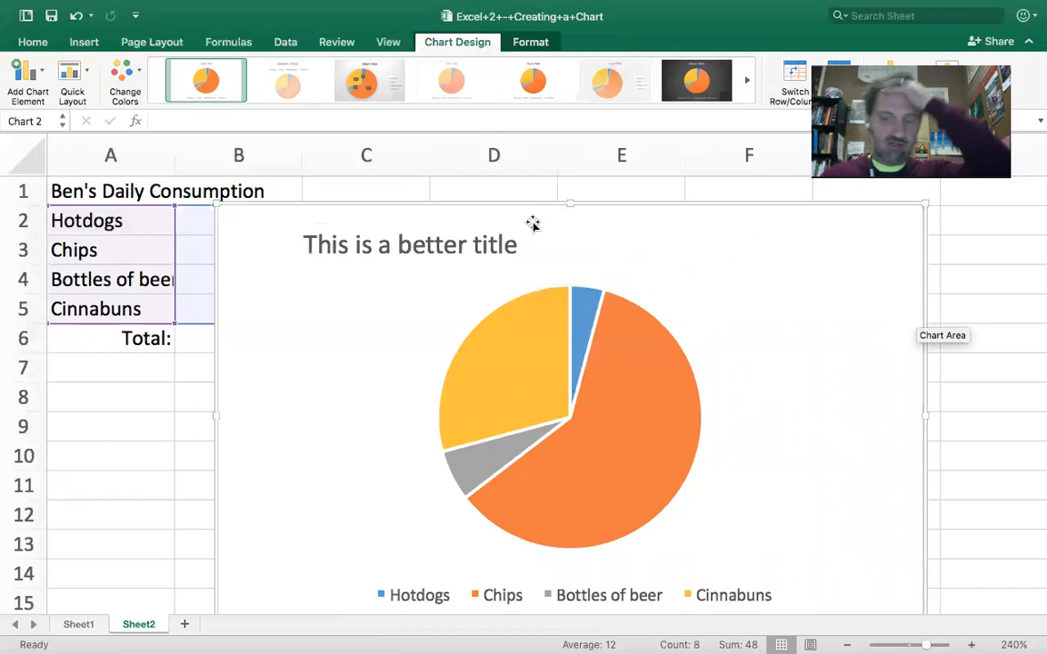
- Replace the chart title with the person's first name followed by "has a terrible diet"
{"action": "left_click", "coordinate": [441, 239]}
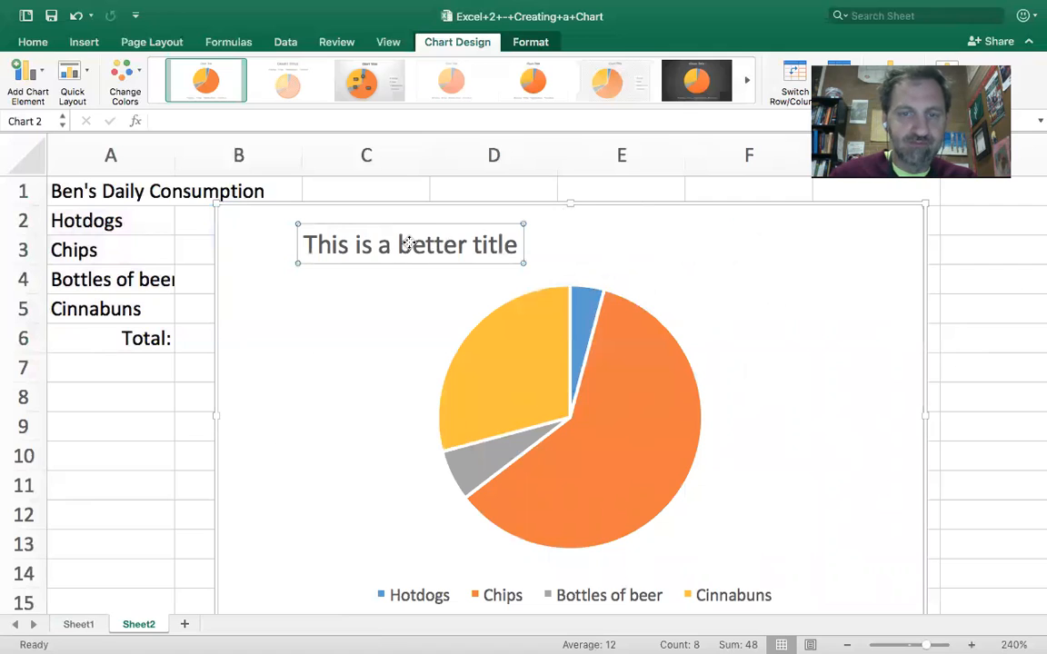
{"action": "double_click", "coordinate": [409, 244]}
{"action": "double_click", "coordinate": [409, 244]}
{"action": "left_click", "coordinate": [409, 244]}
{"action": "key", "text": "BackSpace"}
{"action": "key", "text": "BackSpace"}
{"action": "key", "text": "BackSpace"}
{"action": "key", "text": "BackSpace"}
{"action": "key", "text": "BackSpace"}
{"action": "key", "text": "BackSpace"}
{"action": "key", "text": "BackSpace"}
{"action": "key", "text": "BackSpace"}
{"action": "key", "text": "BackSpace"}
{"action": "key", "text": "BackSpace"}
{"action": "key", "text": "BackSpace"}
{"action": "type", "text": "Ben has a terrible di"}
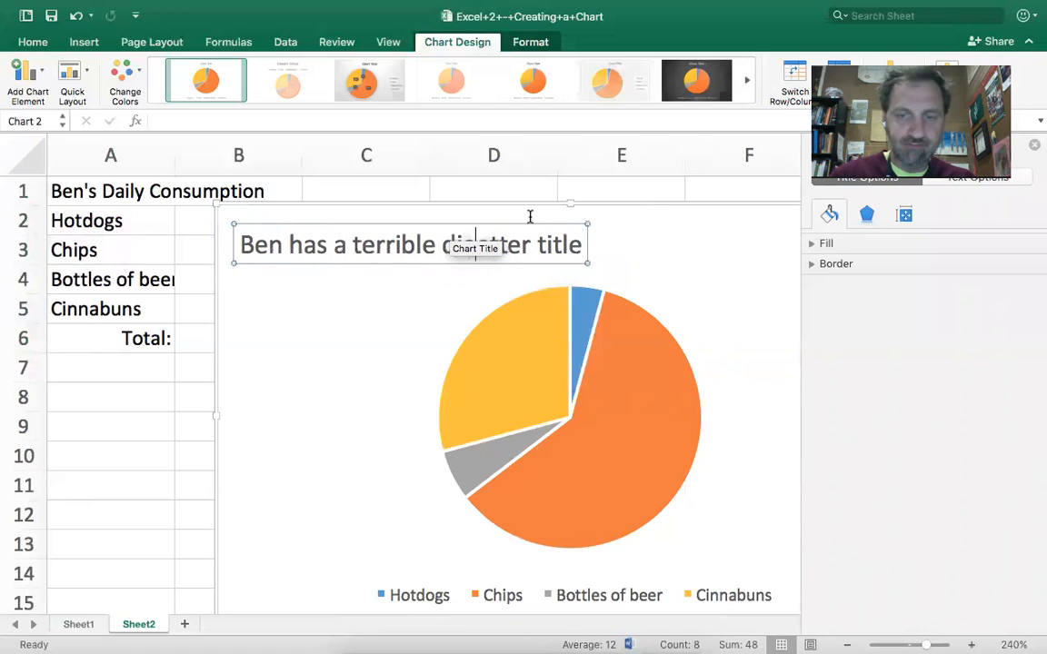
{"action": "type", "text": "et."}
{"action": "left_click_drag", "start_coordinate": [589, 243], "coordinate": [495, 244]}
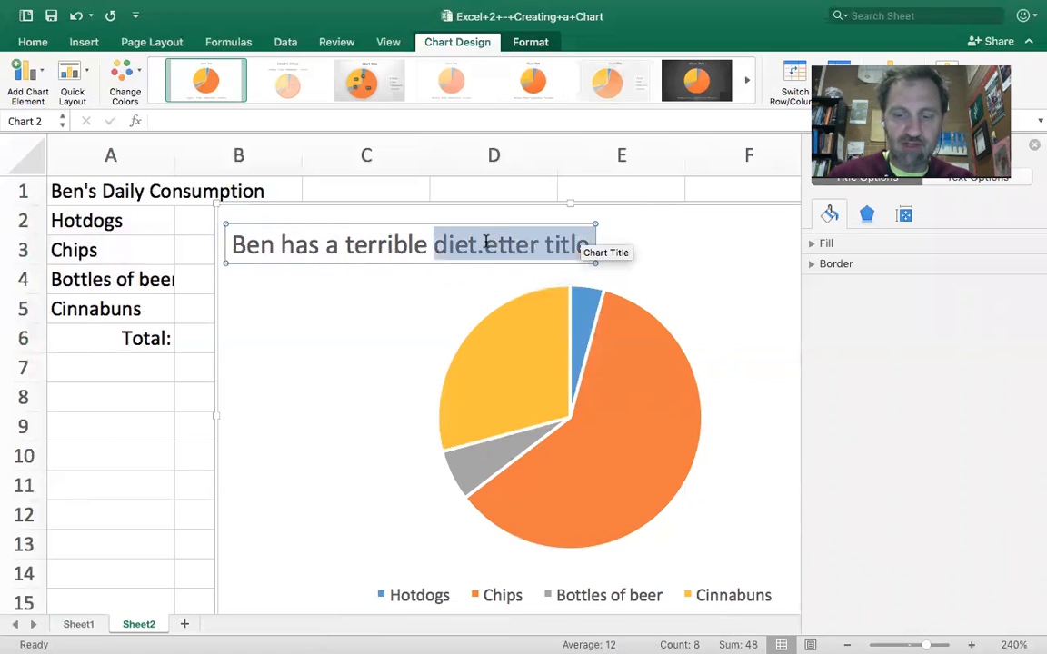
{"action": "type", "text": "diet"}
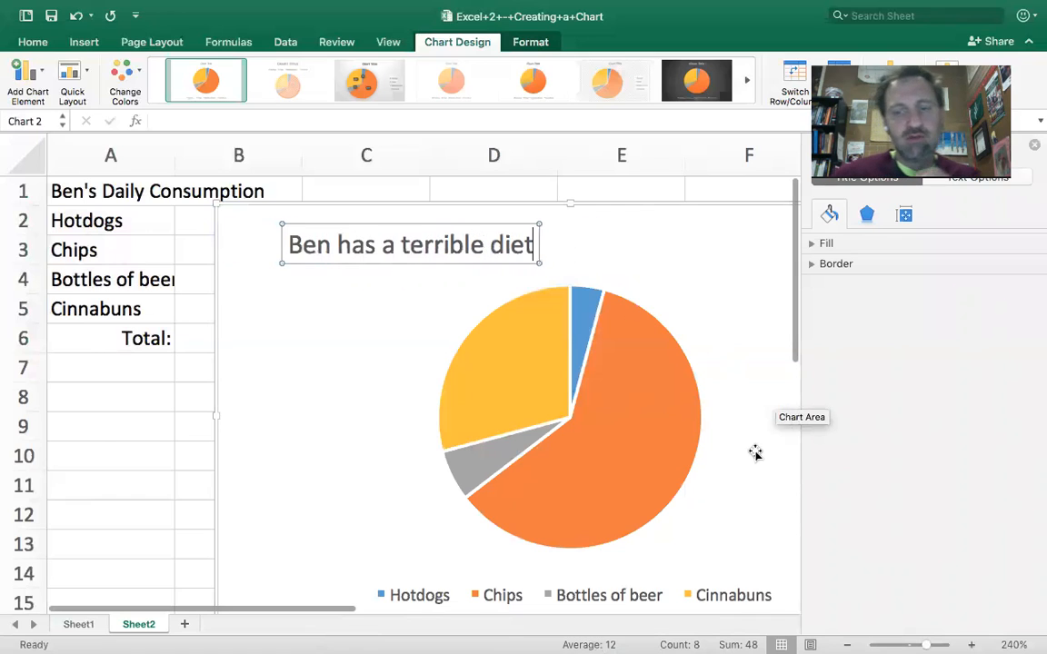
{"action": "left_click", "coordinate": [755, 451]}
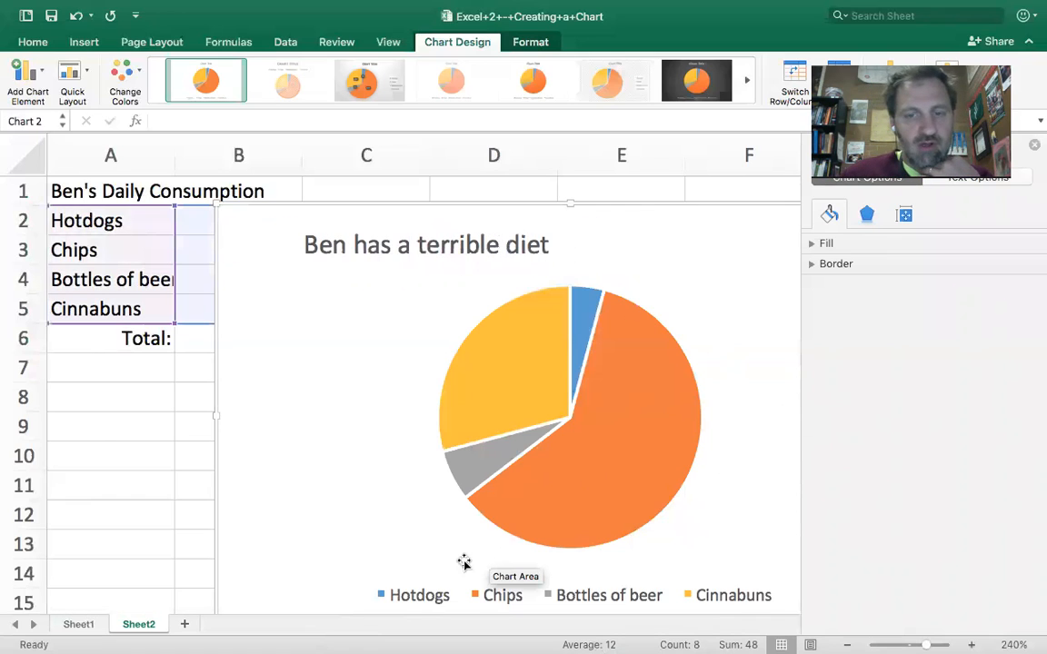
- Switch to Sheet1 and close the formatting pane
{"action": "left_click", "coordinate": [171, 396]}
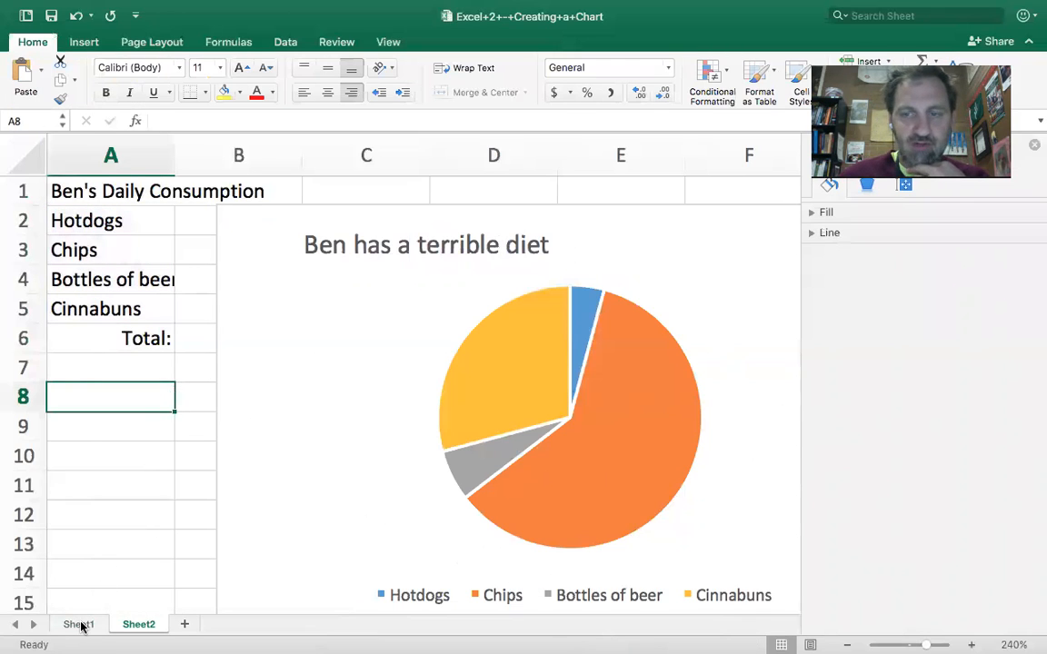
{"action": "left_click", "coordinate": [79, 624]}
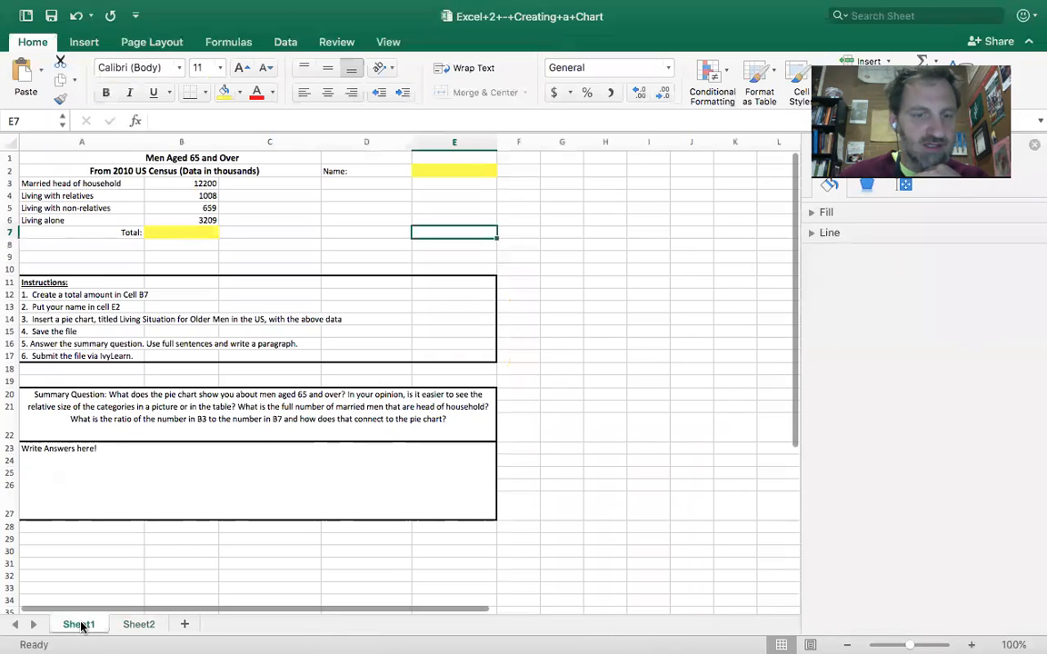
{"action": "left_click", "coordinate": [154, 464]}
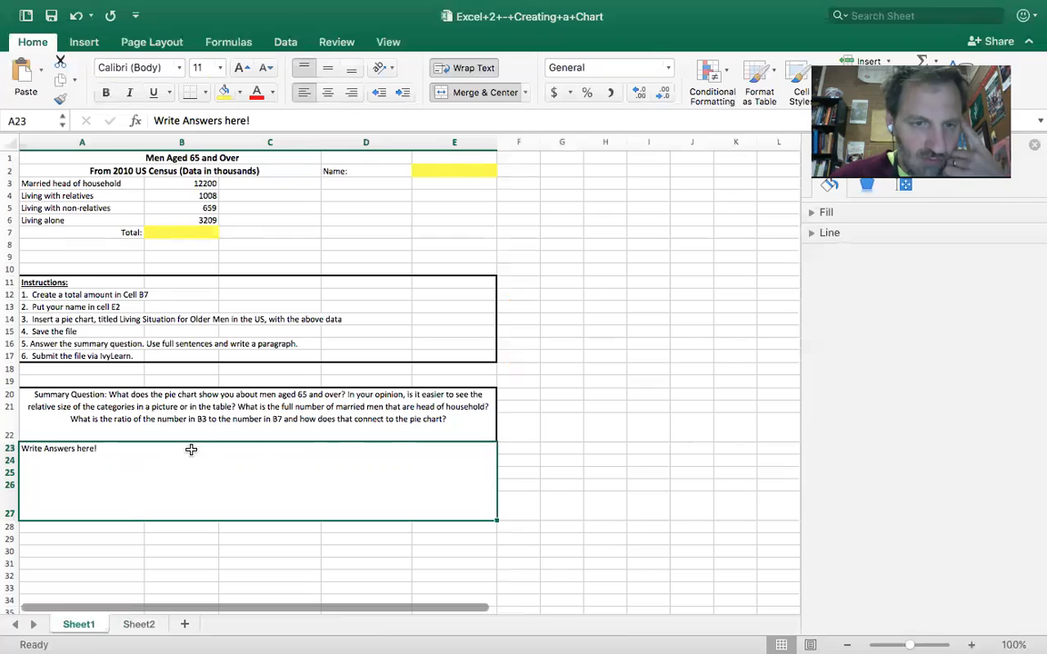
{"action": "left_click", "coordinate": [657, 531]}
{"action": "left_click", "coordinate": [1033, 146]}
- Enlarge Sheet1 to 150% and read through each part of the summary question in cell A20
{"action": "left_click", "coordinate": [971, 644]}
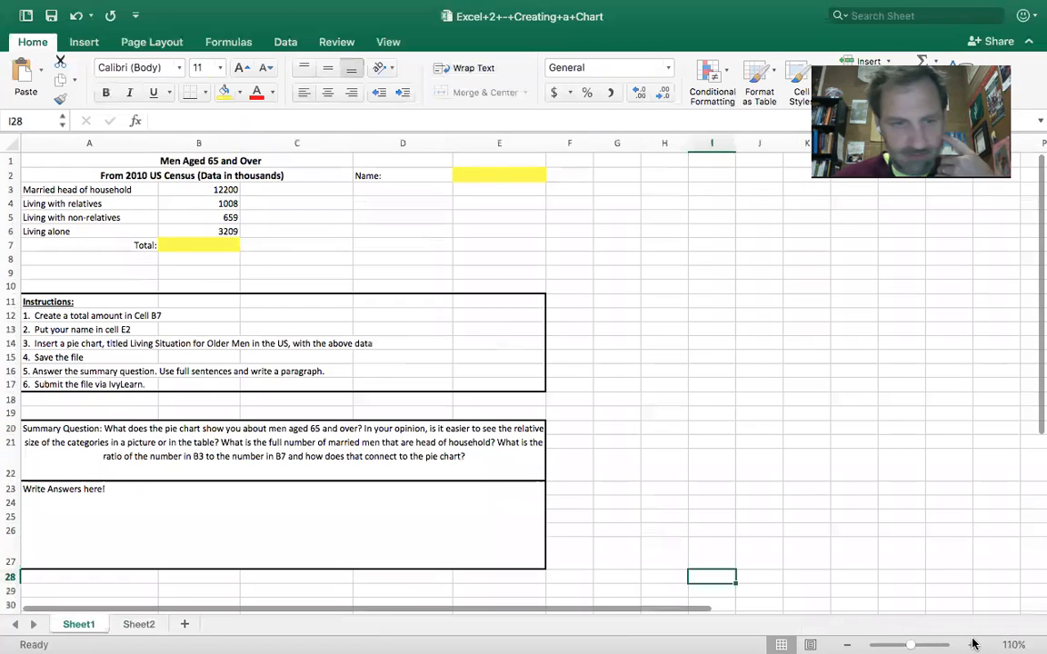
{"action": "left_click", "coordinate": [972, 645]}
{"action": "left_click", "coordinate": [972, 645]}
{"action": "left_click", "coordinate": [972, 644]}
{"action": "left_click", "coordinate": [972, 644]}
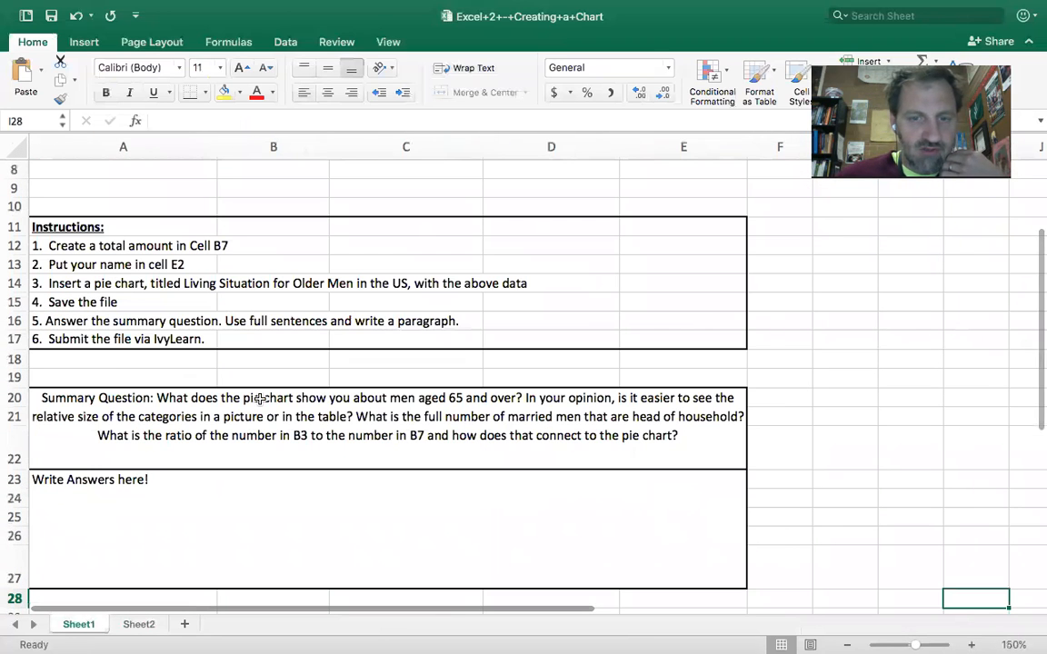
{"action": "left_click", "coordinate": [259, 398]}
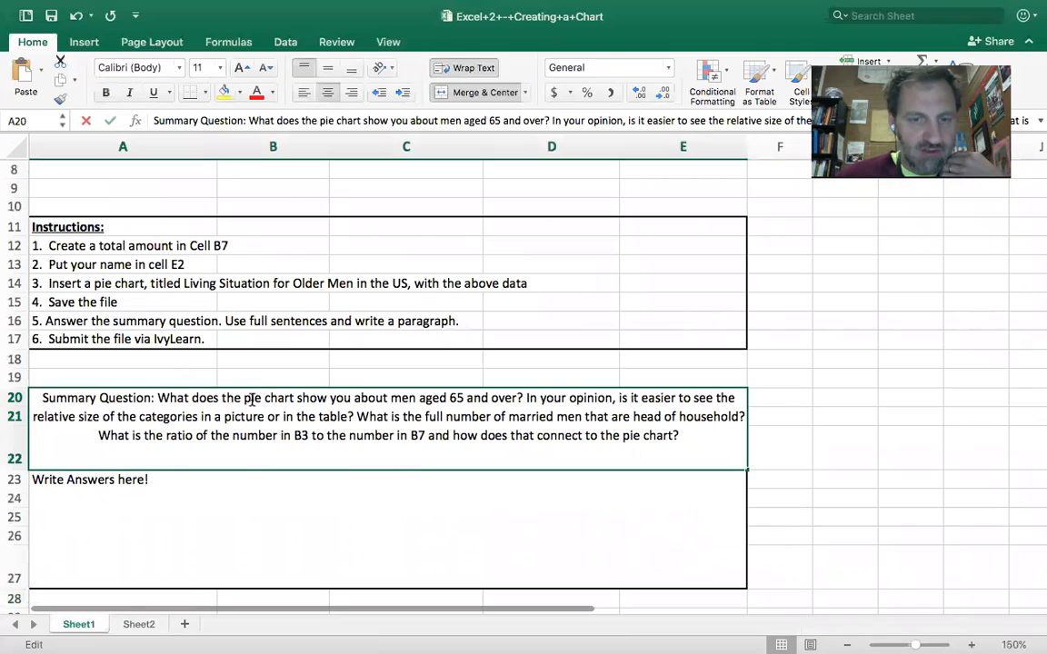
{"action": "double_click", "coordinate": [254, 400]}
{"action": "left_click_drag", "start_coordinate": [157, 398], "coordinate": [525, 398]}
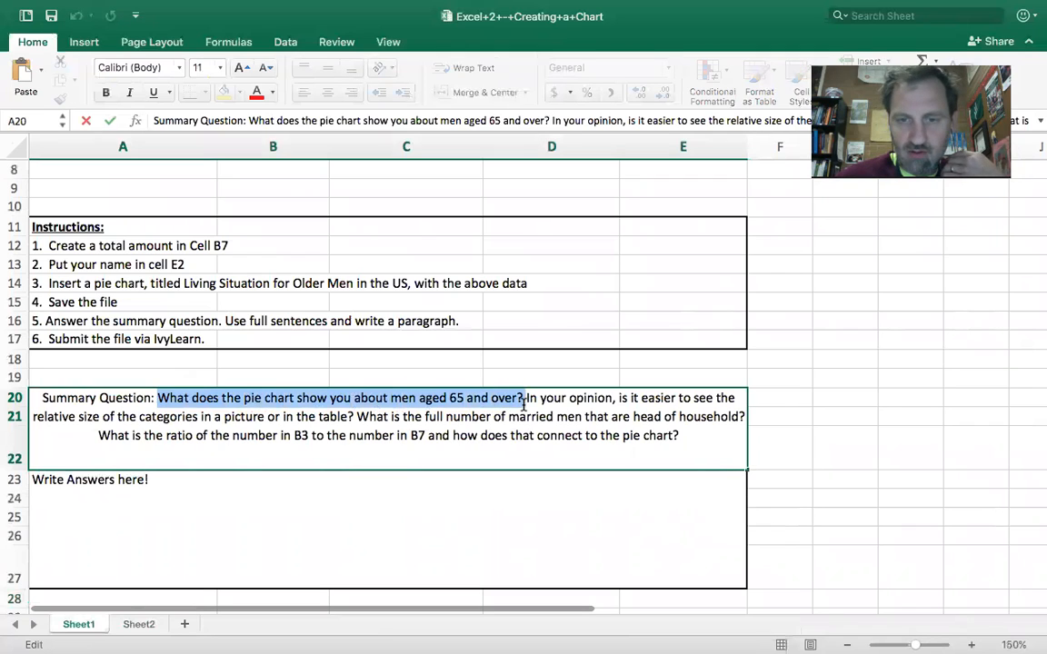
{"action": "left_click_drag", "start_coordinate": [353, 417], "coordinate": [287, 419]}
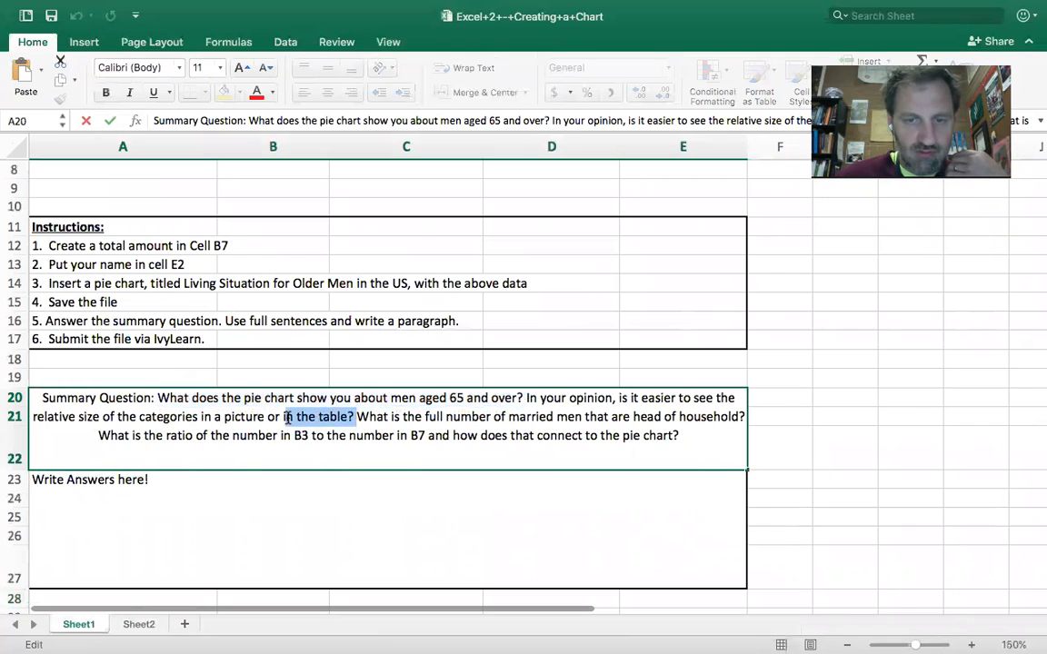
{"action": "left_click_drag", "start_coordinate": [694, 416], "coordinate": [741, 415]}
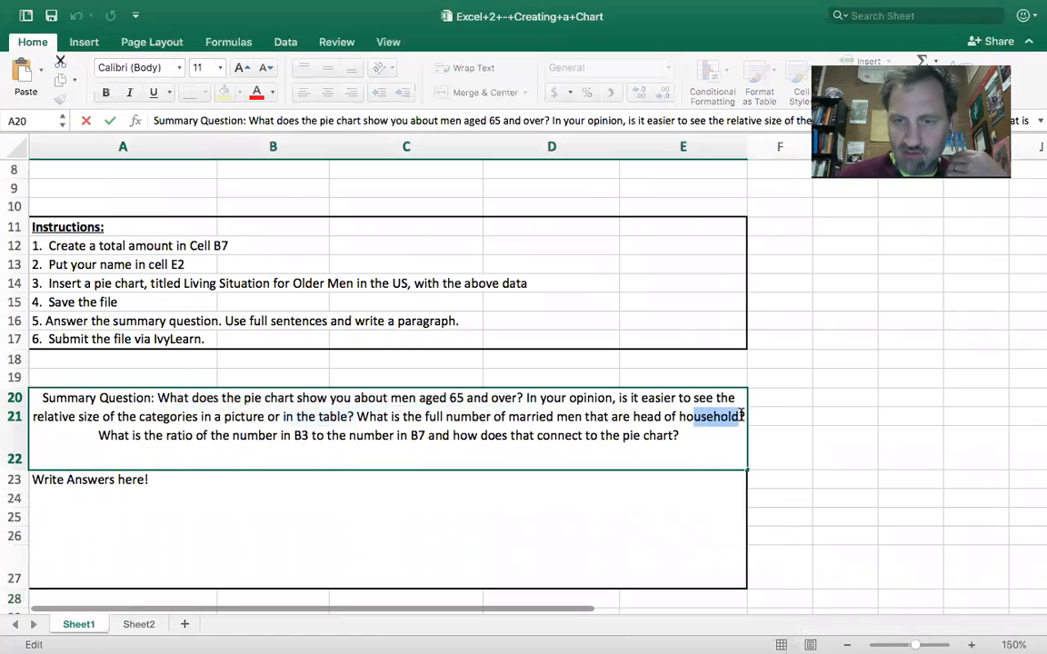
{"action": "left_click_drag", "start_coordinate": [624, 436], "coordinate": [679, 435]}
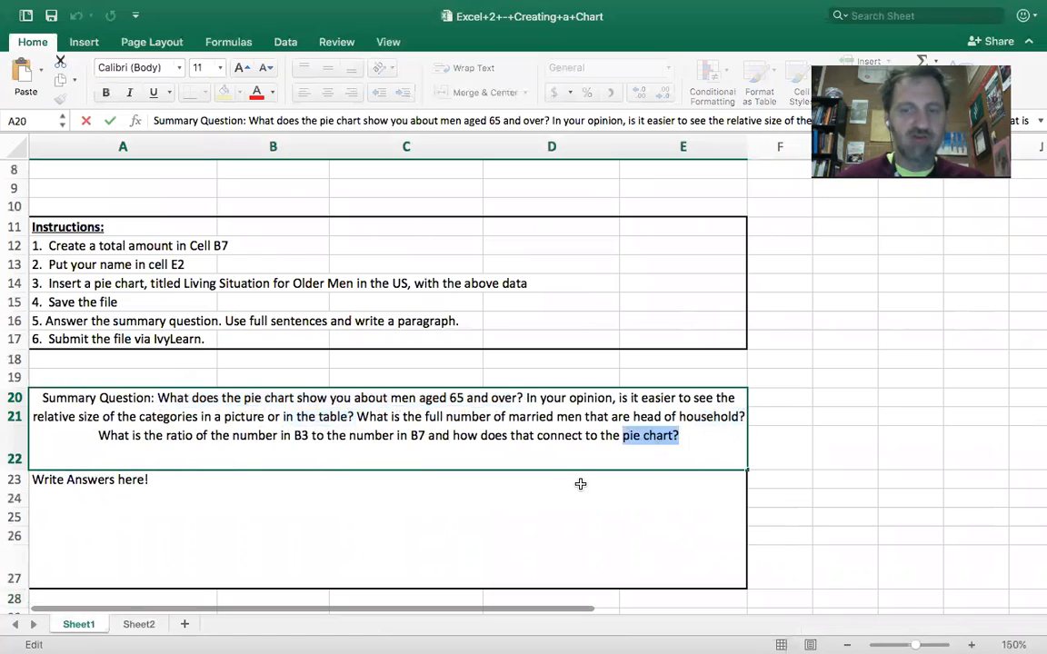
- Replace the placeholder text in answer cell A23 with "The chart shows me ..."
{"action": "left_click", "coordinate": [187, 487]}
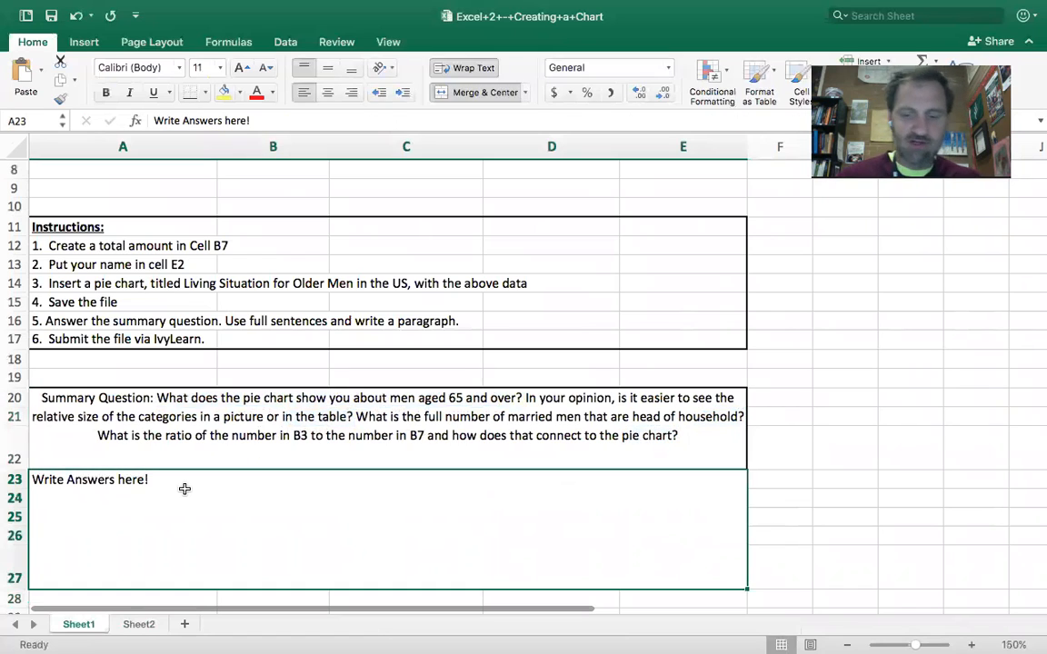
{"action": "type", "text": "The chart shows me ..."}
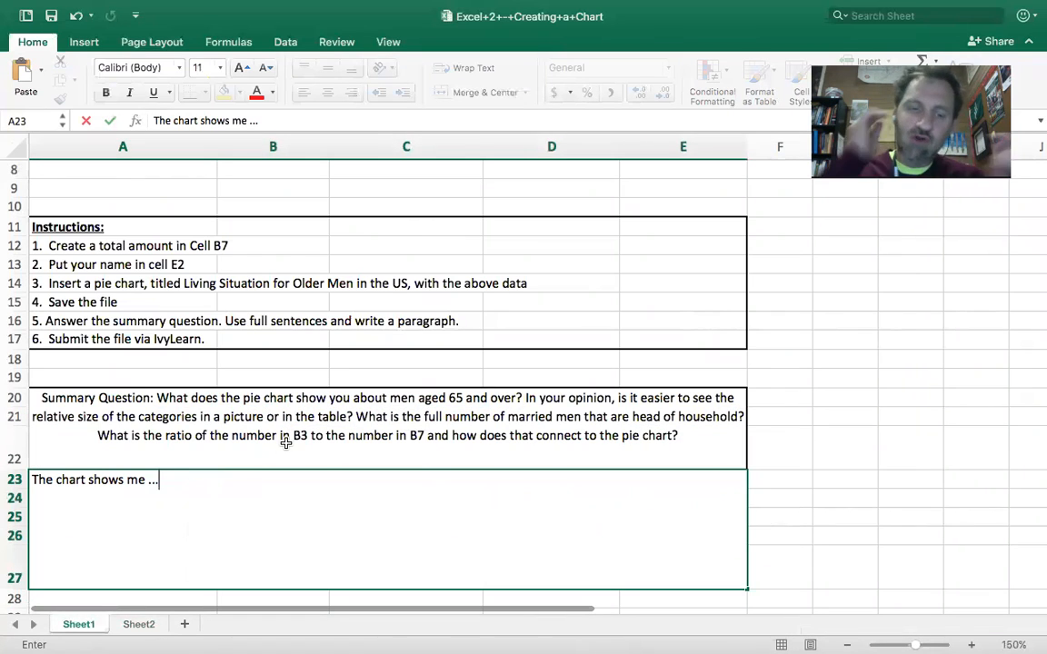
{"action": "left_click", "coordinate": [767, 363]}
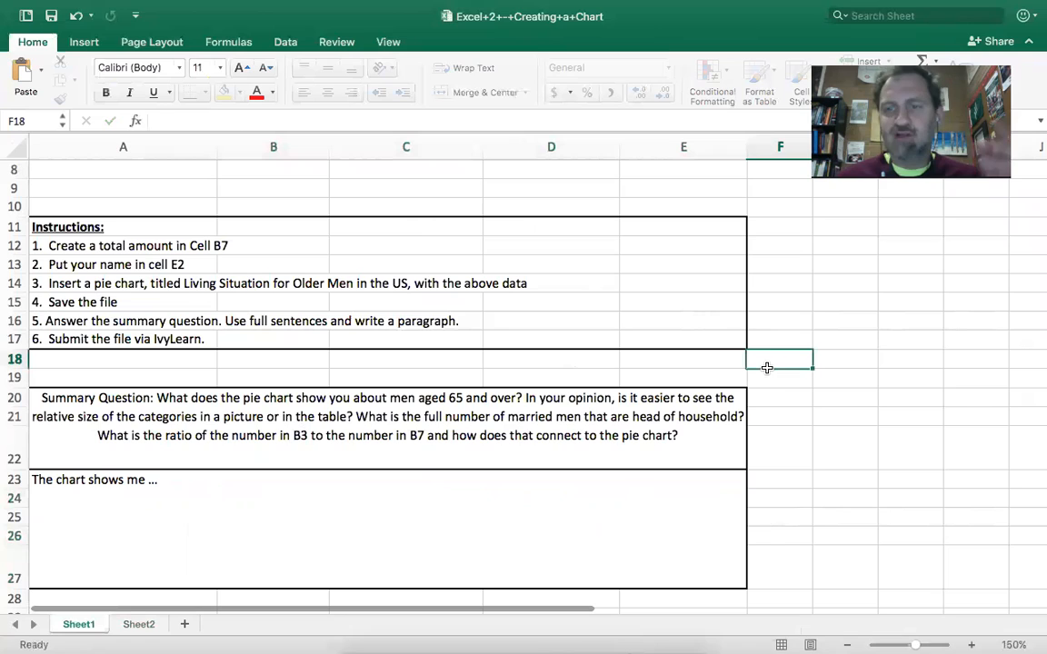
- Try continuing the answer in A23 by entering "And I w" over the selected cell, and undo the entry
{"action": "left_click", "coordinate": [234, 528]}
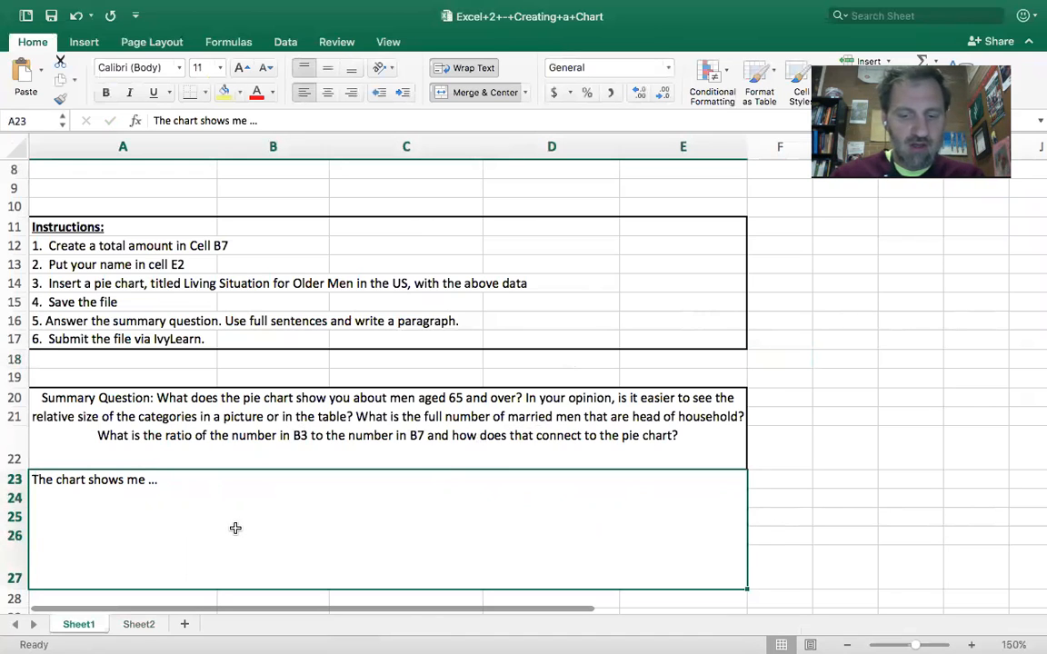
{"action": "type", "text": "And I w"}
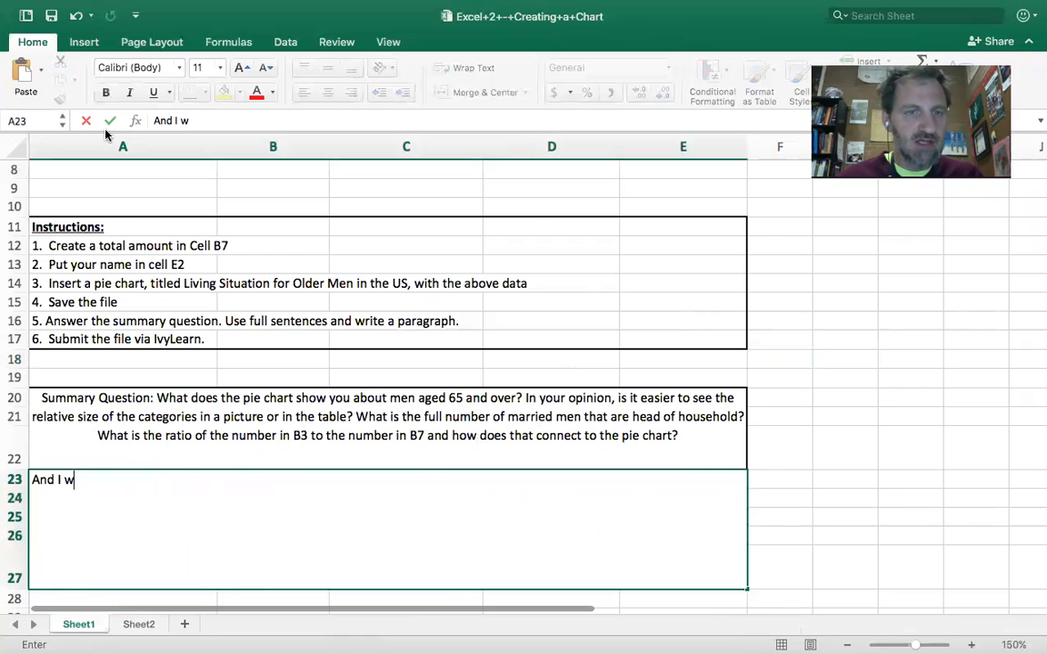
{"action": "left_click", "coordinate": [76, 17]}
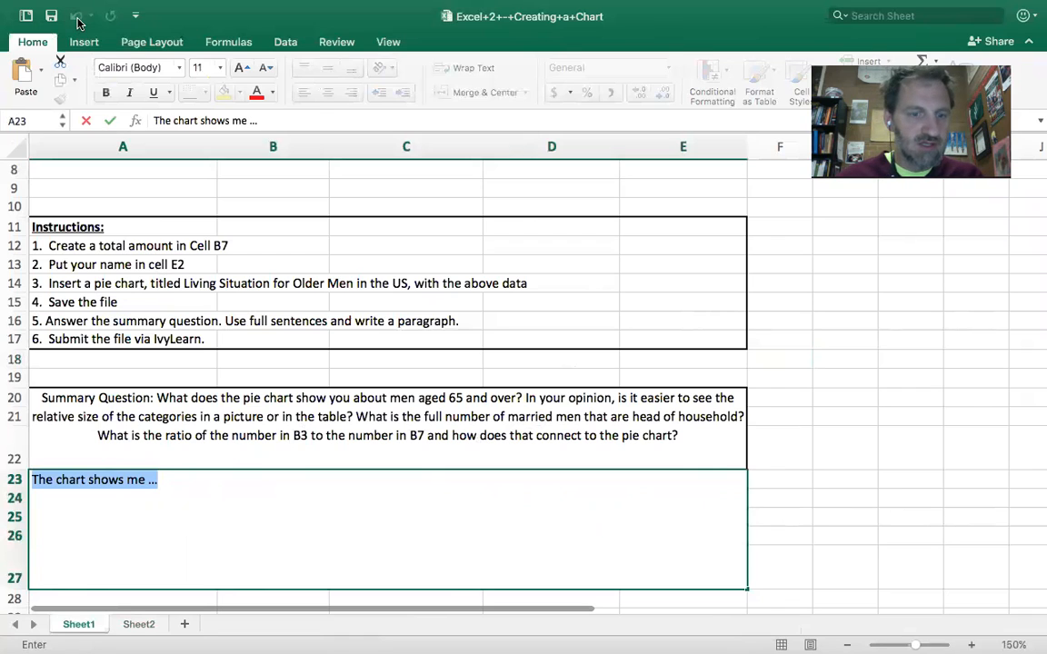
{"action": "left_click", "coordinate": [226, 522]}
{"action": "left_click", "coordinate": [867, 432]}
{"action": "left_click", "coordinate": [504, 490]}
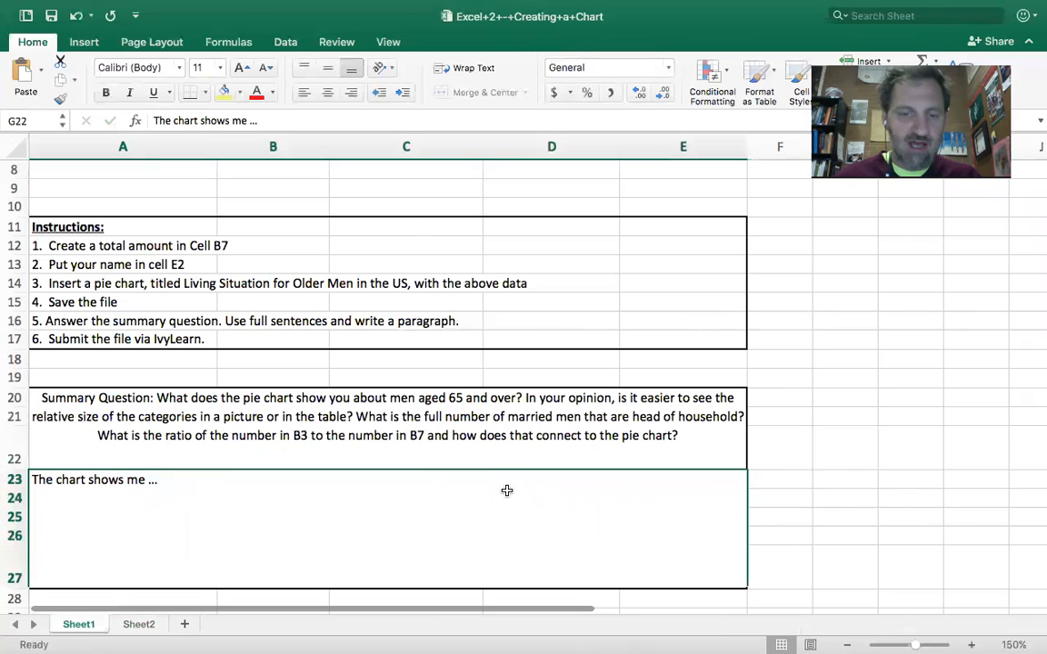
- Edit the answer in A23 to read "The chart shows me that blah blah blah."
{"action": "double_click", "coordinate": [172, 480]}
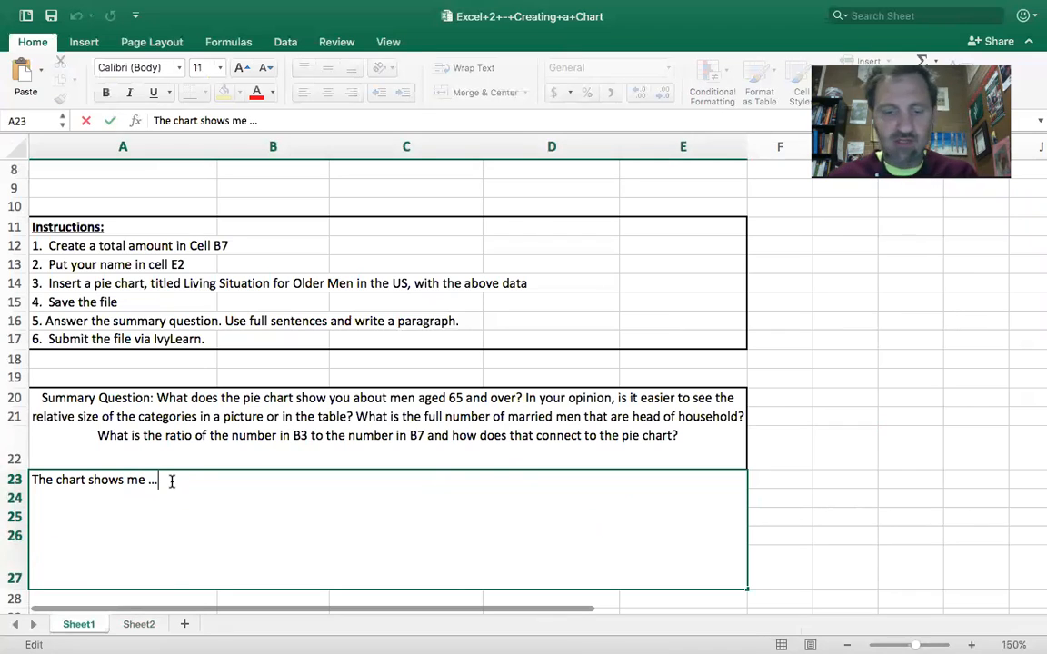
{"action": "key", "text": "BackSpace"}
{"action": "key", "text": "BackSpace"}
{"action": "key", "text": "BackSpace"}
{"action": "key", "text": "BackSpace"}
{"action": "key", "text": "BackSpace"}
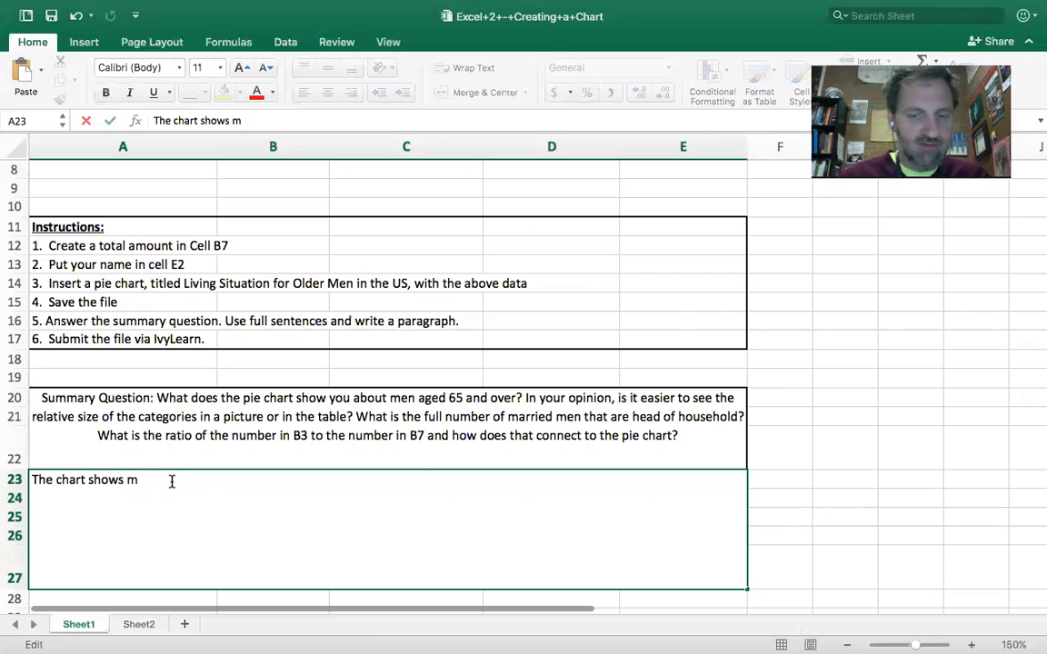
{"action": "type", "text": "e that  blah blah blah."}
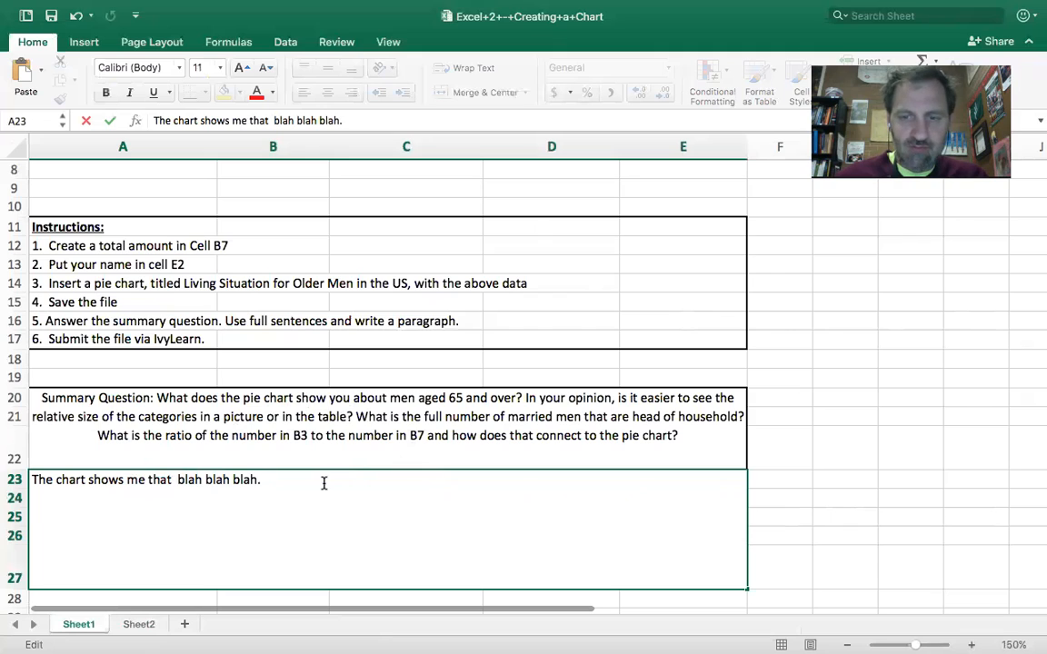
- Continue the answer in A23 with "In my opinion, it is easier to see ... because ...", finishing on the census data heading in A2
{"action": "type", "text": "I nm"}
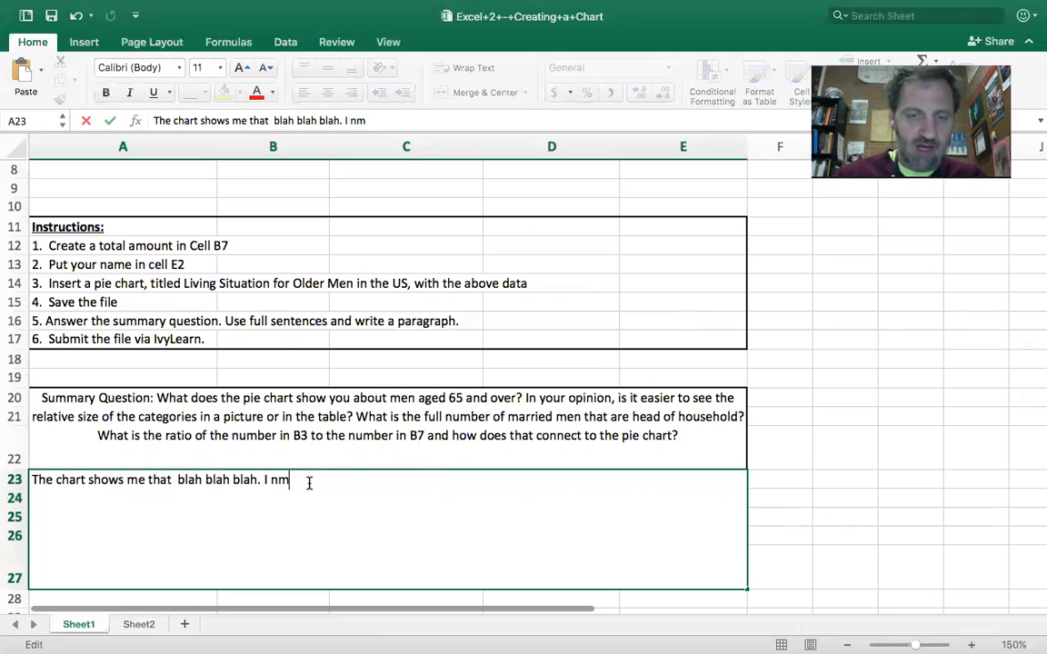
{"action": "key", "text": "BackSpace"}
{"action": "key", "text": "BackSpace"}
{"action": "type", "text": "n my op"}
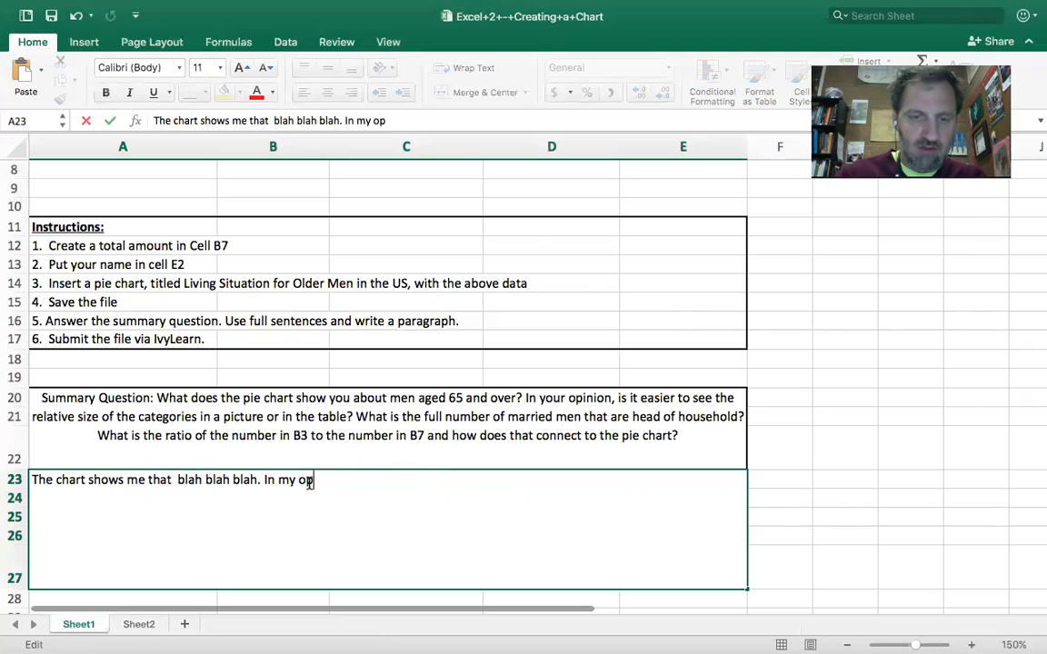
{"action": "type", "text": "inion"}
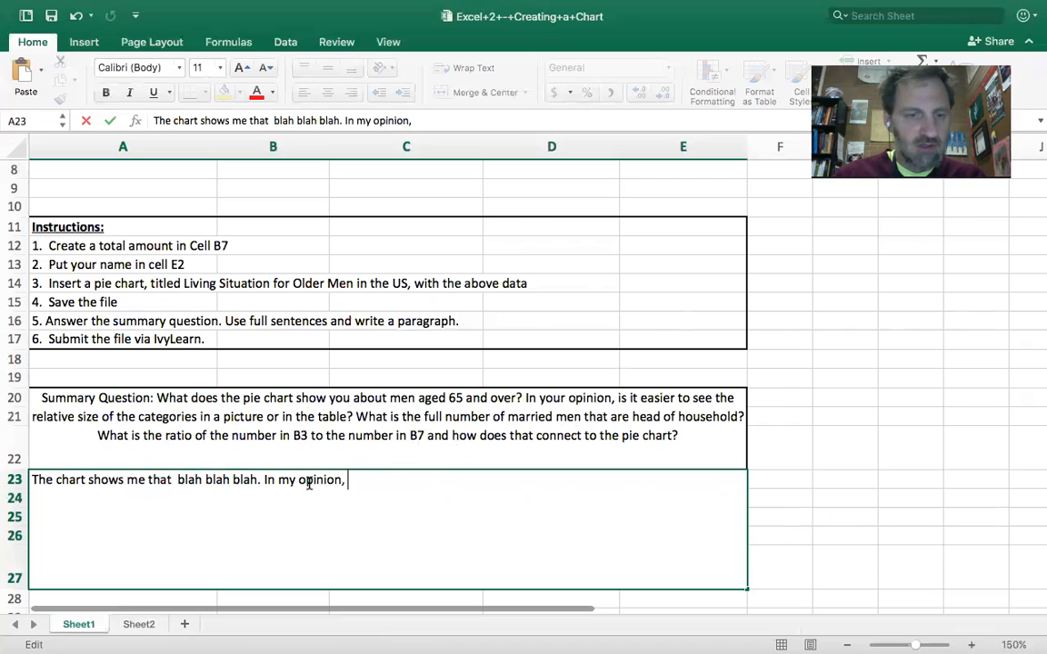
{"action": "type", "text": ", it is es"}
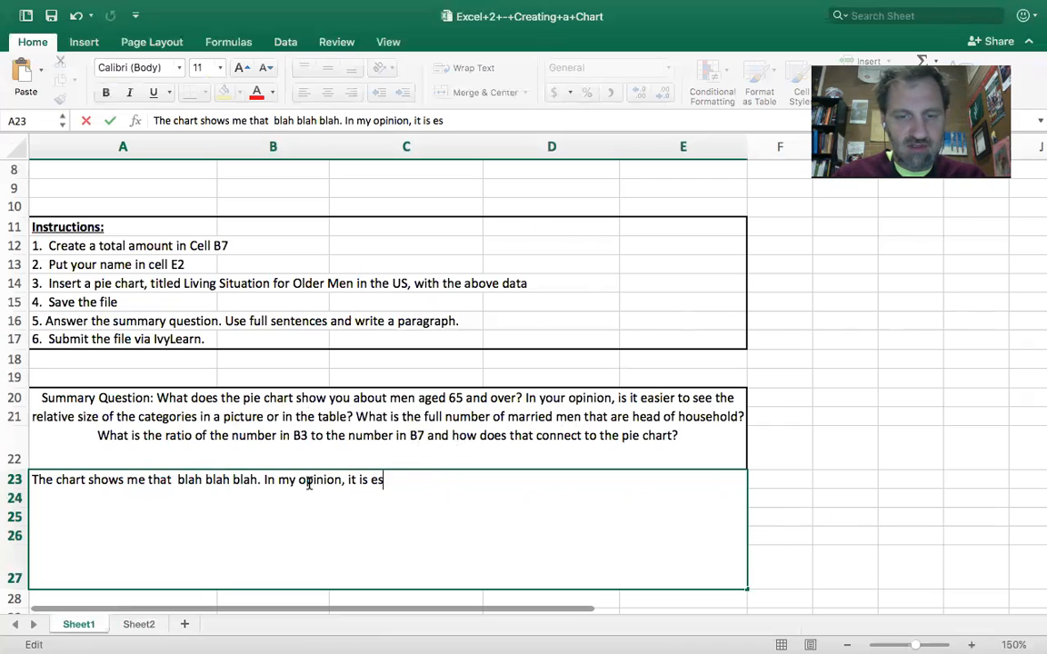
{"action": "key", "text": "BackSpace"}
{"action": "type", "text": "asier to see"}
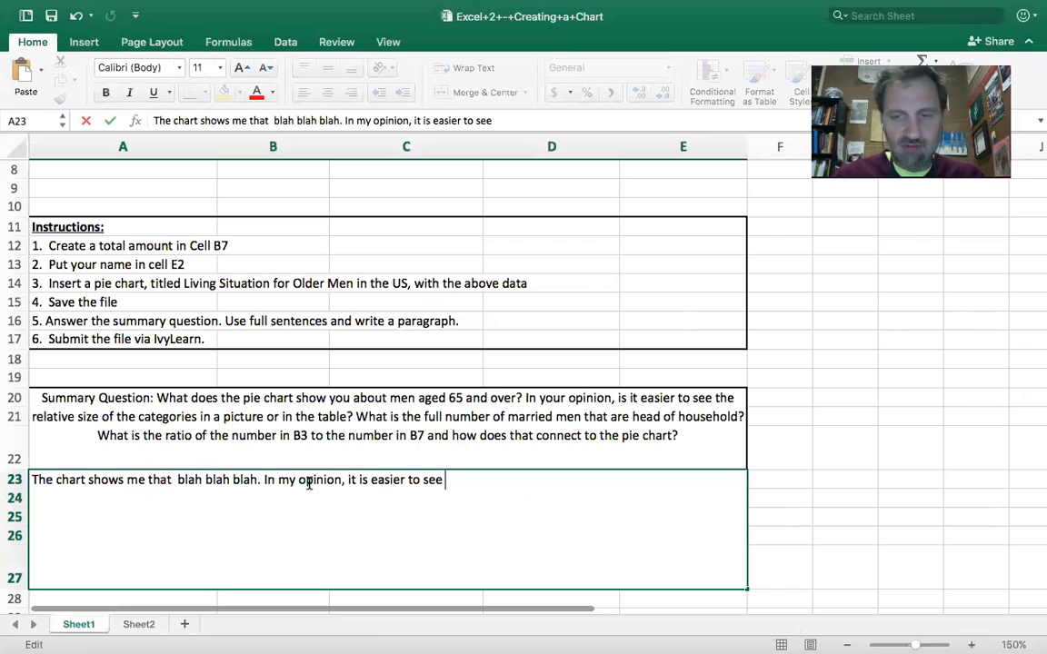
{"action": "type", "text": " ... "}
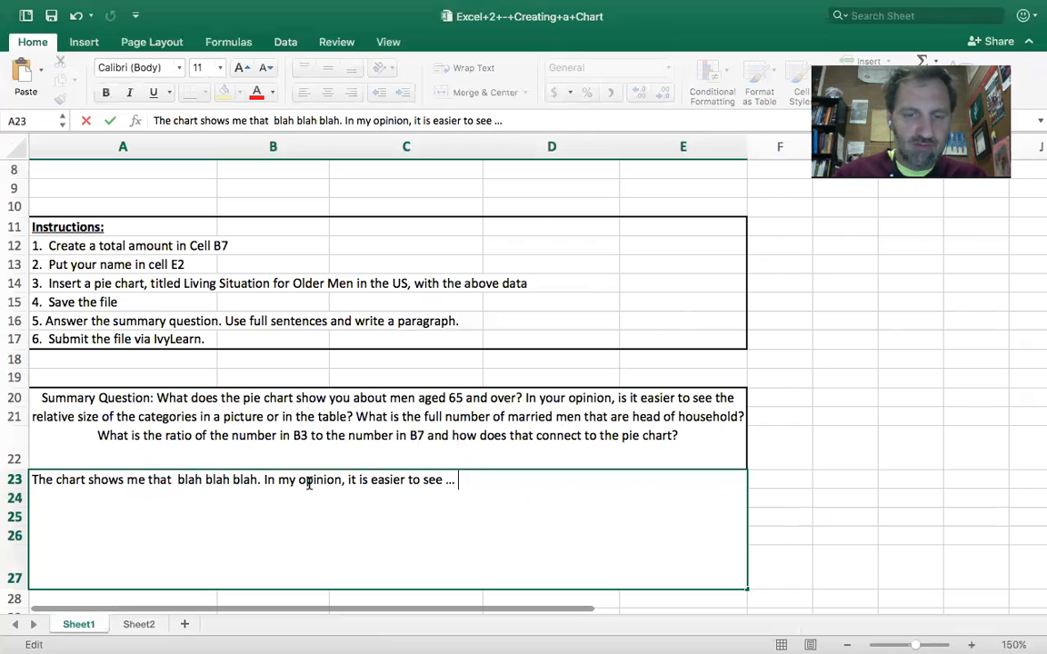
{"action": "type", "text": "because ..."}
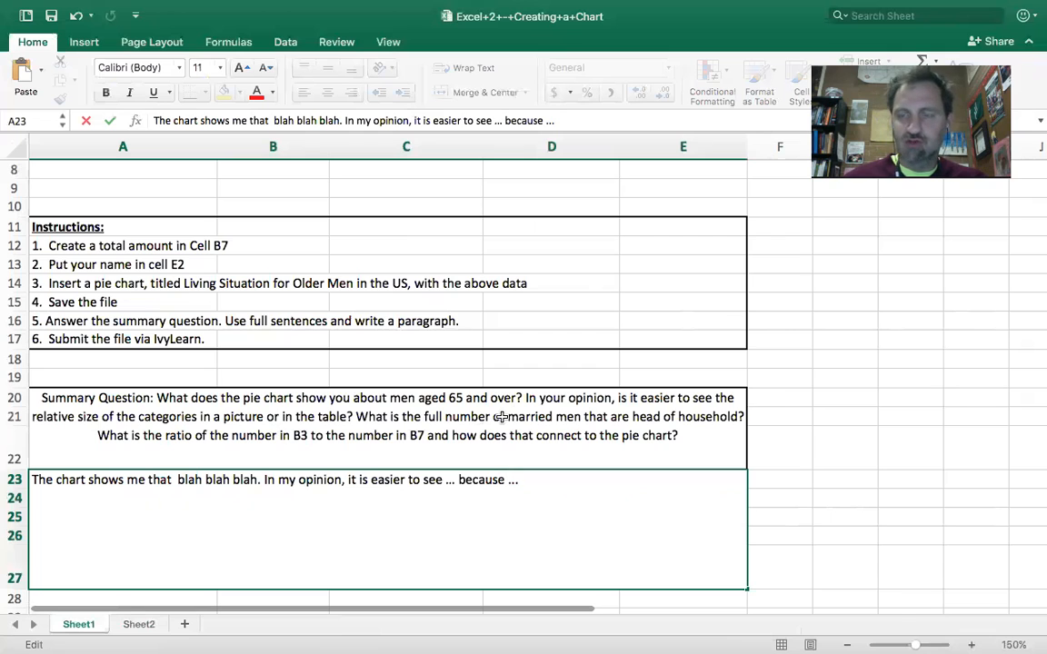
{"action": "scroll", "coordinate": [501, 416], "scroll_direction": "up", "scroll_amount": 5}
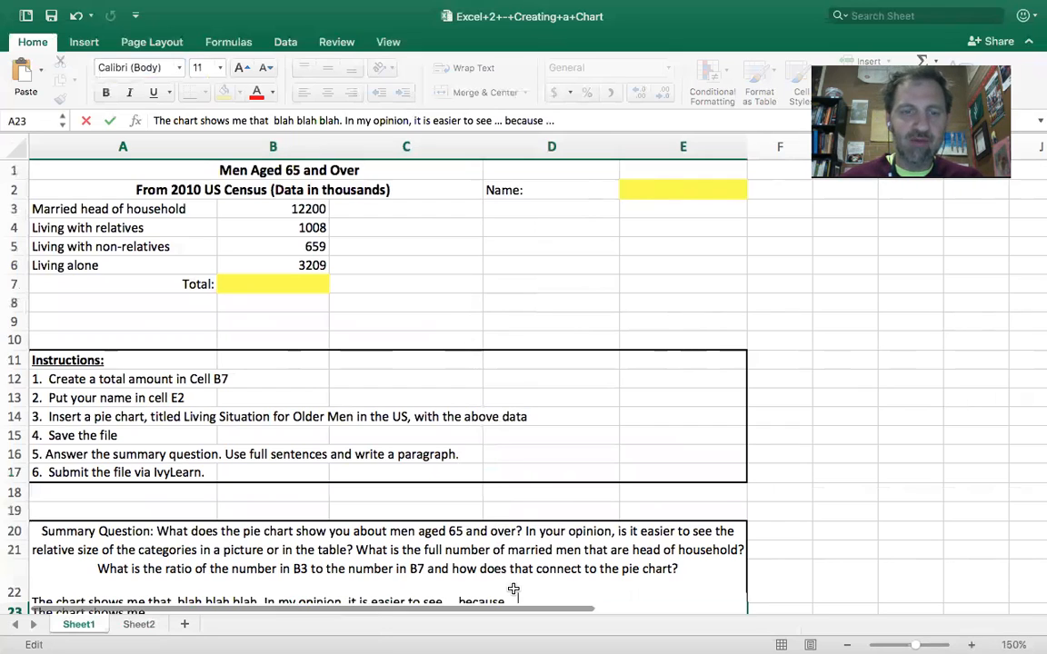
{"action": "left_click", "coordinate": [165, 190]}
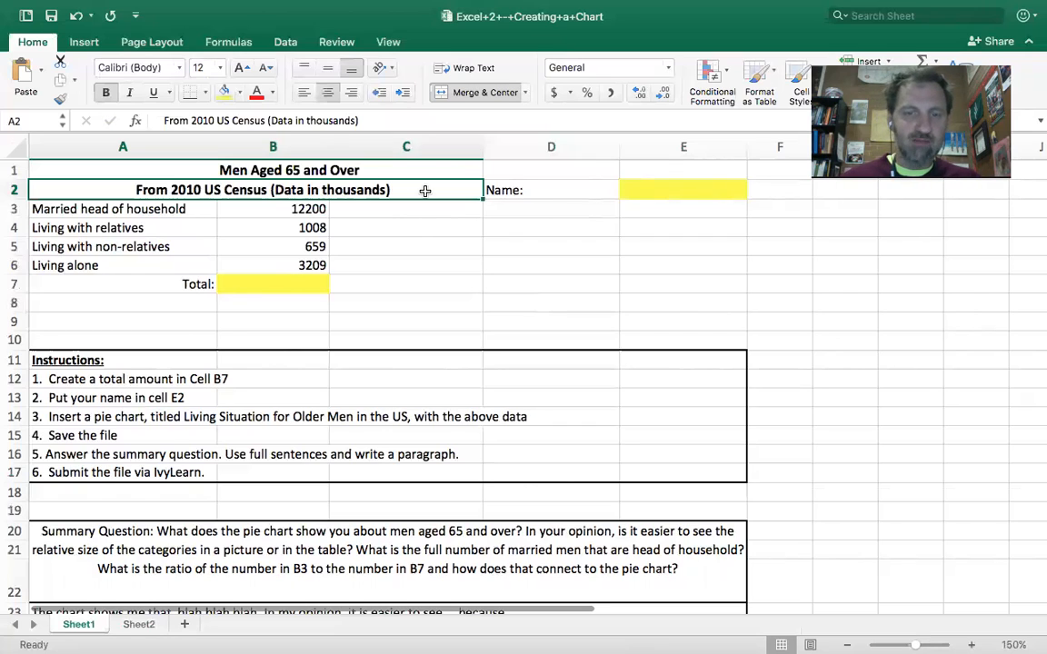
- Switch to Sheet2 and move the pie chart aside so that it no longer covers the values in column B
{"action": "left_click", "coordinate": [140, 628]}
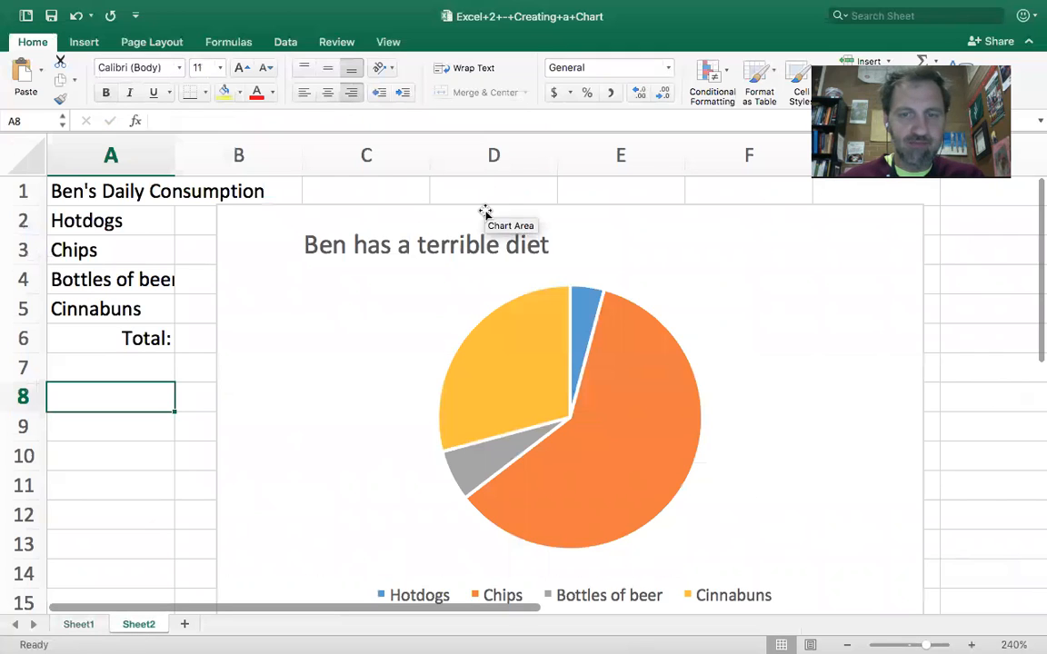
{"action": "left_click_drag", "start_coordinate": [488, 211], "coordinate": [638, 222]}
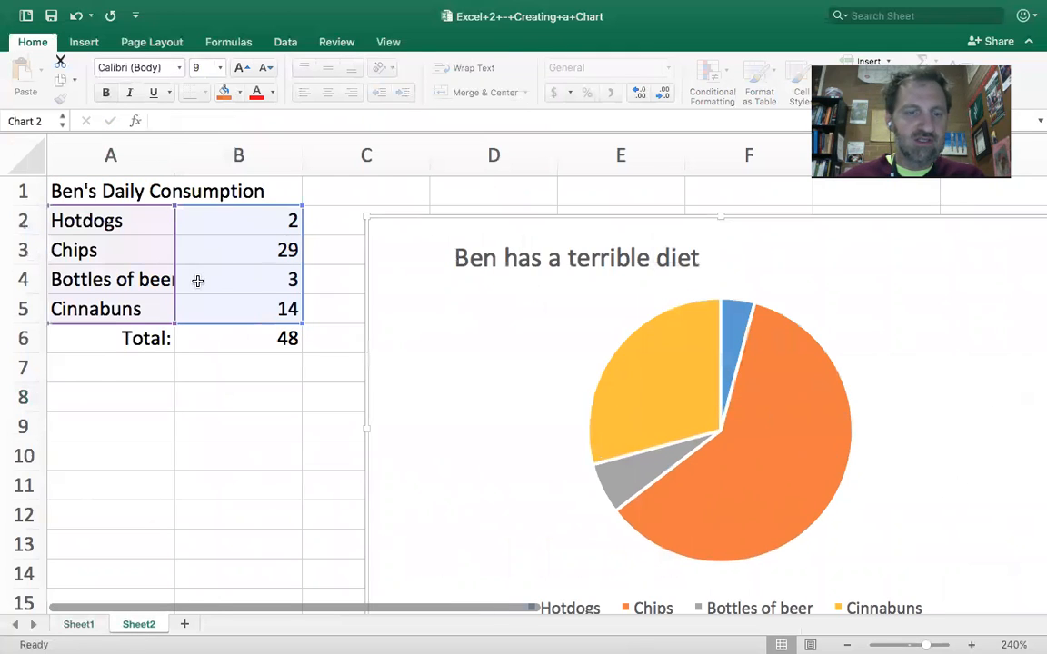
{"action": "left_click", "coordinate": [113, 223]}
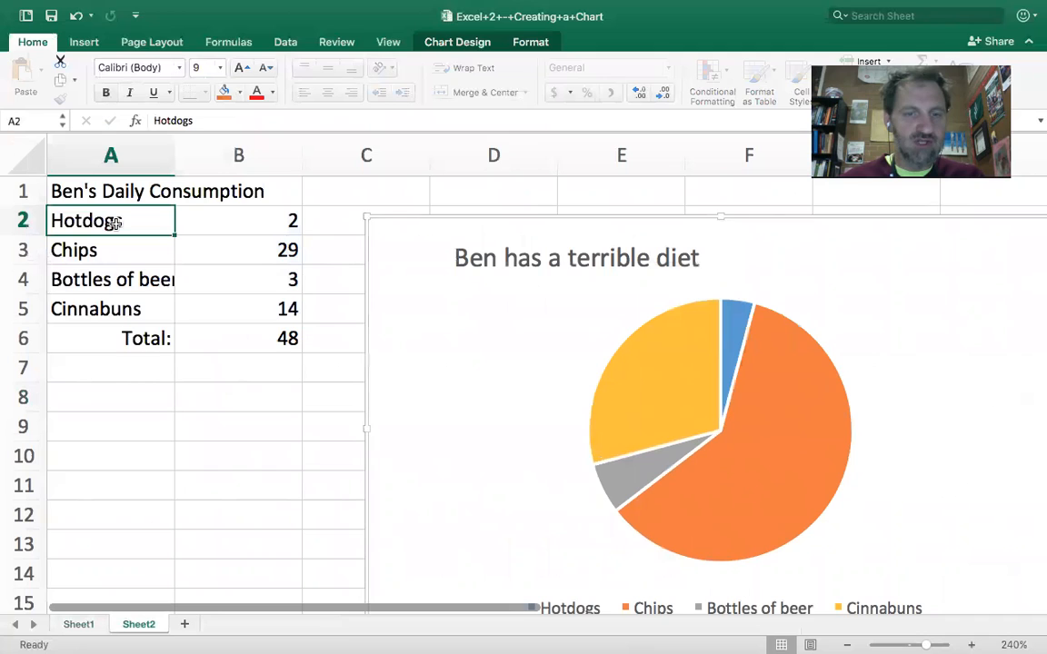
- Replace the table heading in A1 with the owner's first name in possessive form followed by "Friends (in hundreds)"
{"action": "left_click", "coordinate": [121, 191]}
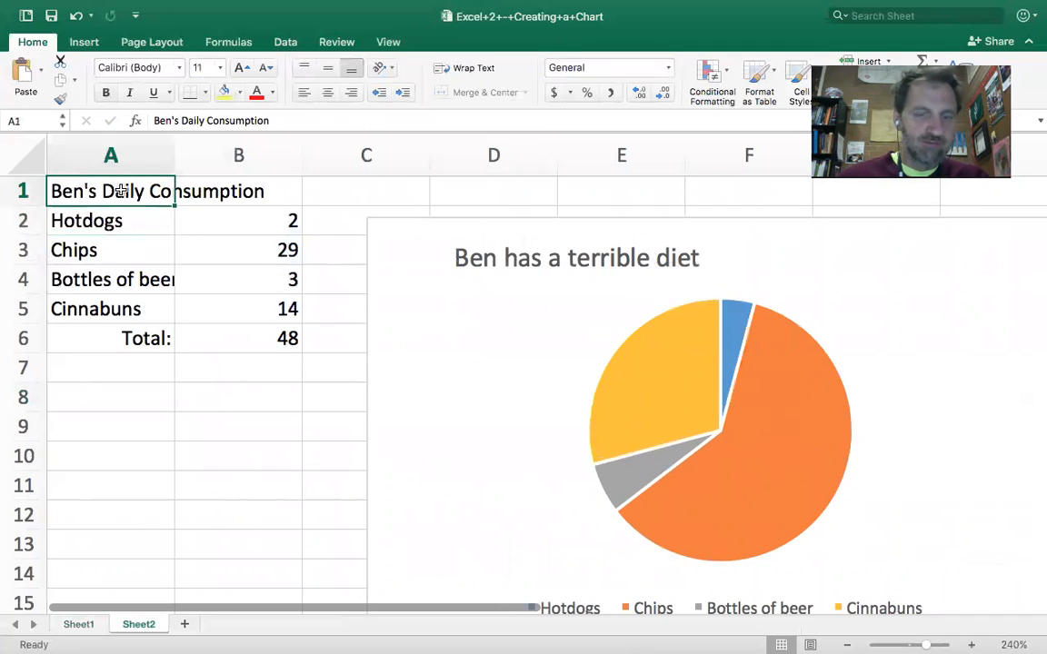
{"action": "type", "text": "Ben's Friends"}
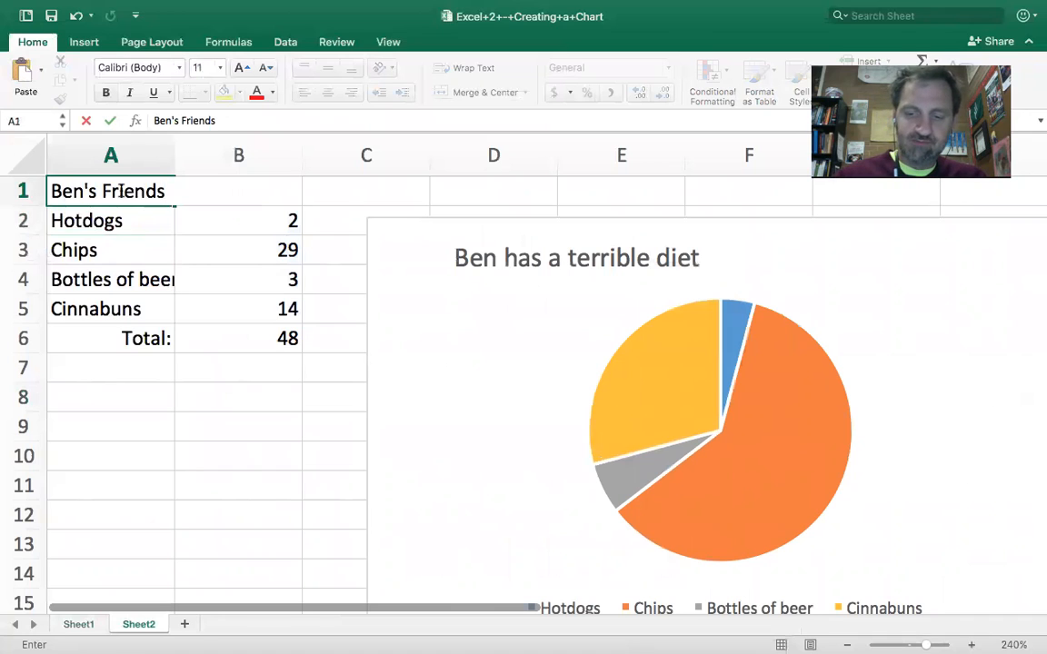
{"action": "type", "text": "n hundreds)"}
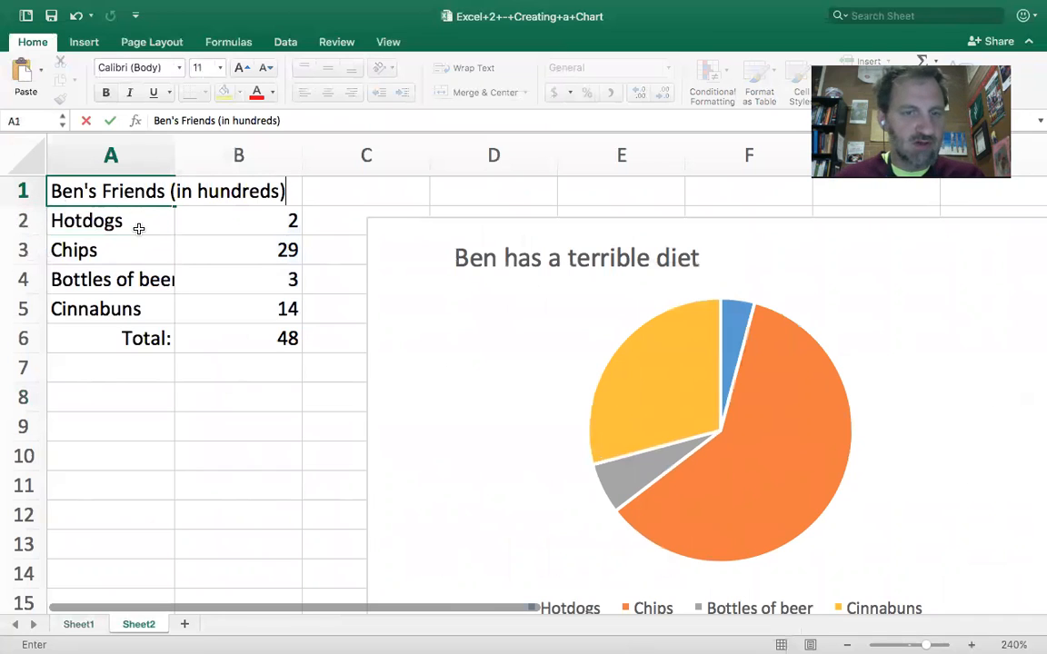
- Replace the category labels in A2:A5 with "In Alaska", "In Washington", "In Kentucky" and "In Indiana"
{"action": "left_click", "coordinate": [139, 227]}
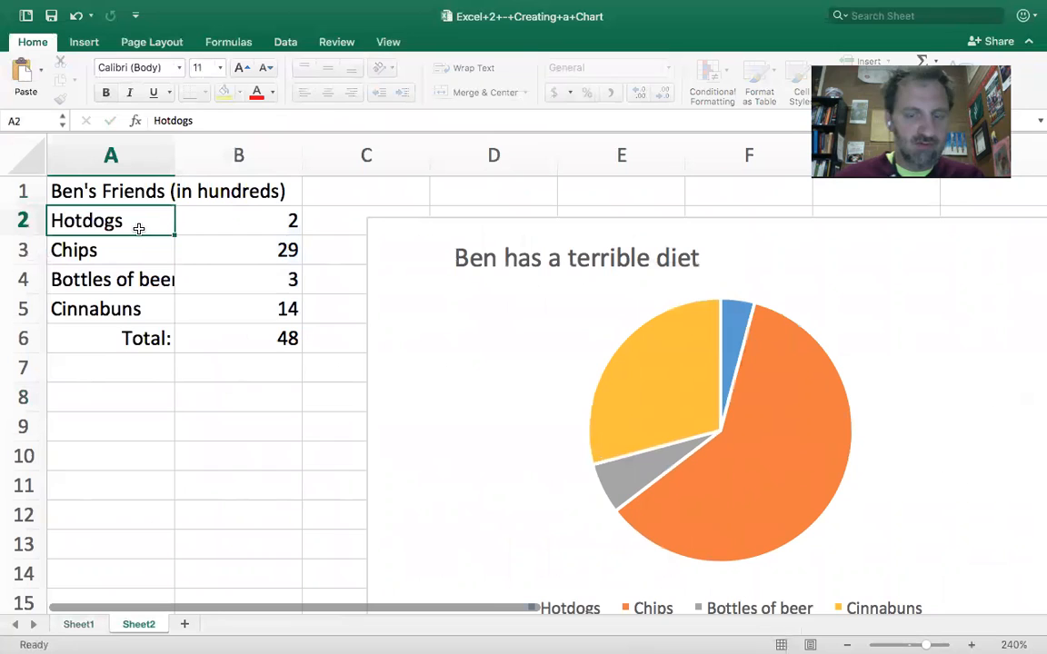
{"action": "type", "text": "In Alaska"}
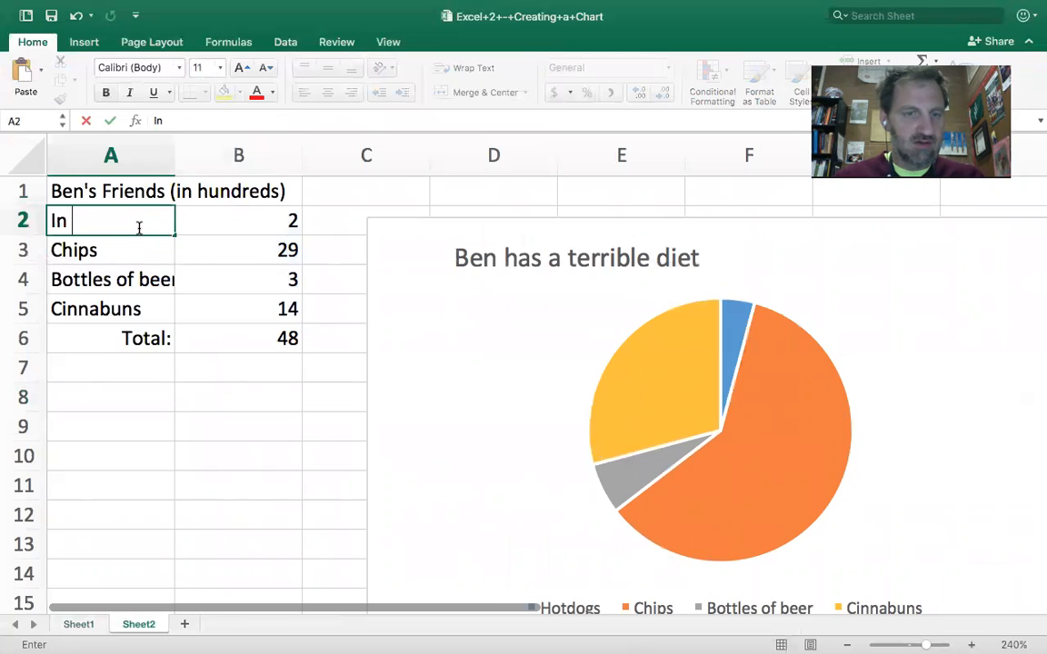
{"action": "key", "text": "Return"}
{"action": "type", "text": "In Washington"}
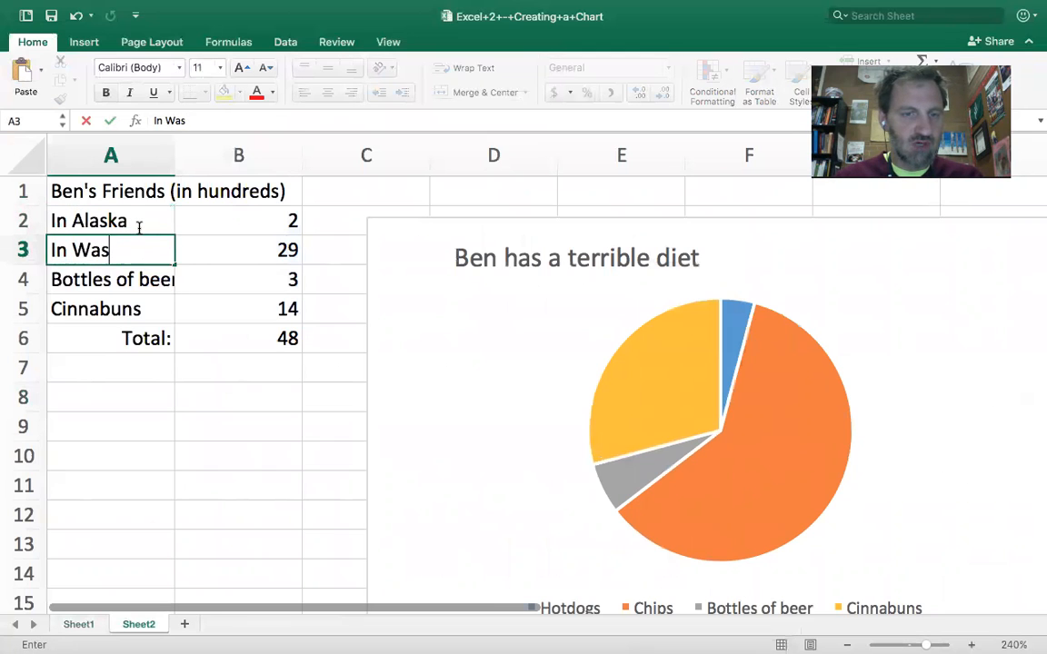
{"action": "key", "text": "Return"}
{"action": "type", "text": "In "}
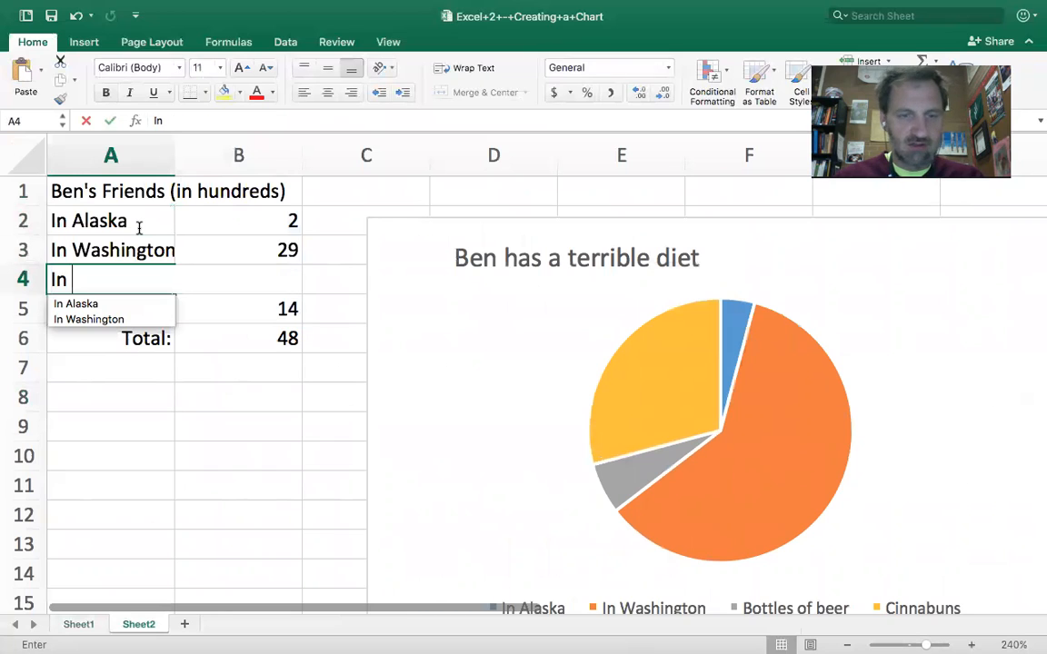
{"action": "type", "text": "Kentucky"}
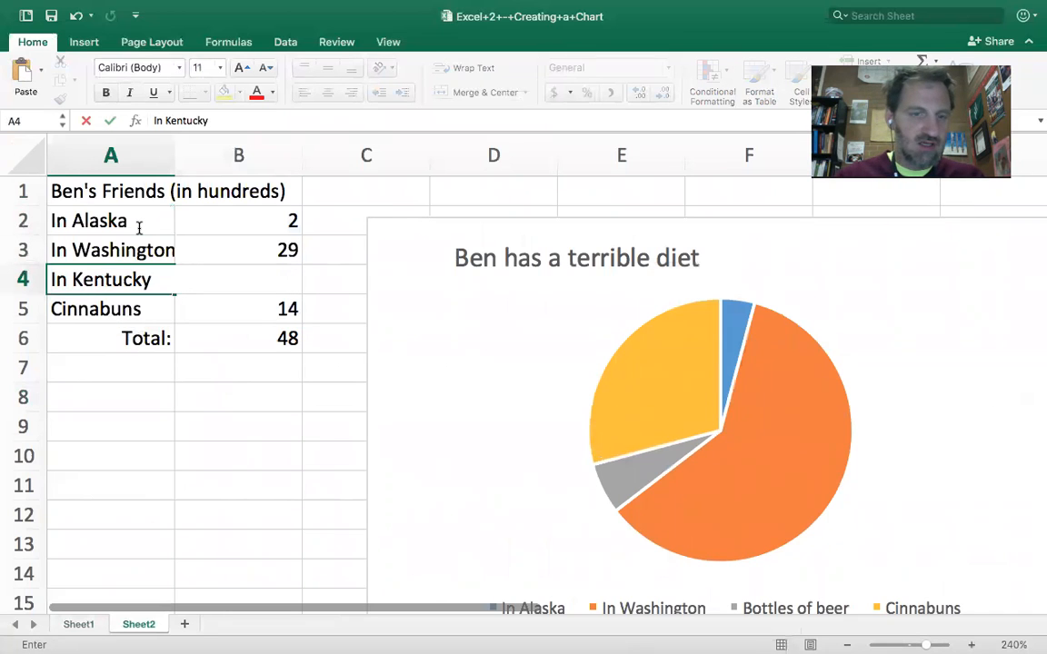
{"action": "key", "text": "Return"}
{"action": "type", "text": "In Illi"}
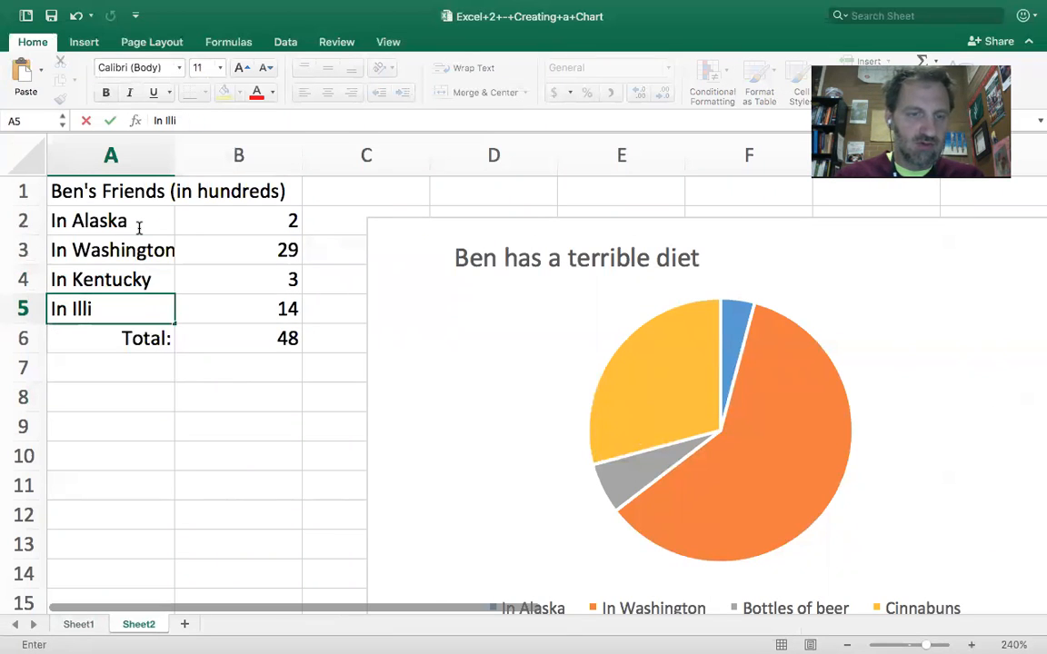
{"action": "key", "text": "BackSpace"}
{"action": "key", "text": "BackSpace"}
{"action": "key", "text": "BackSpace"}
{"action": "type", "text": "ndiana"}
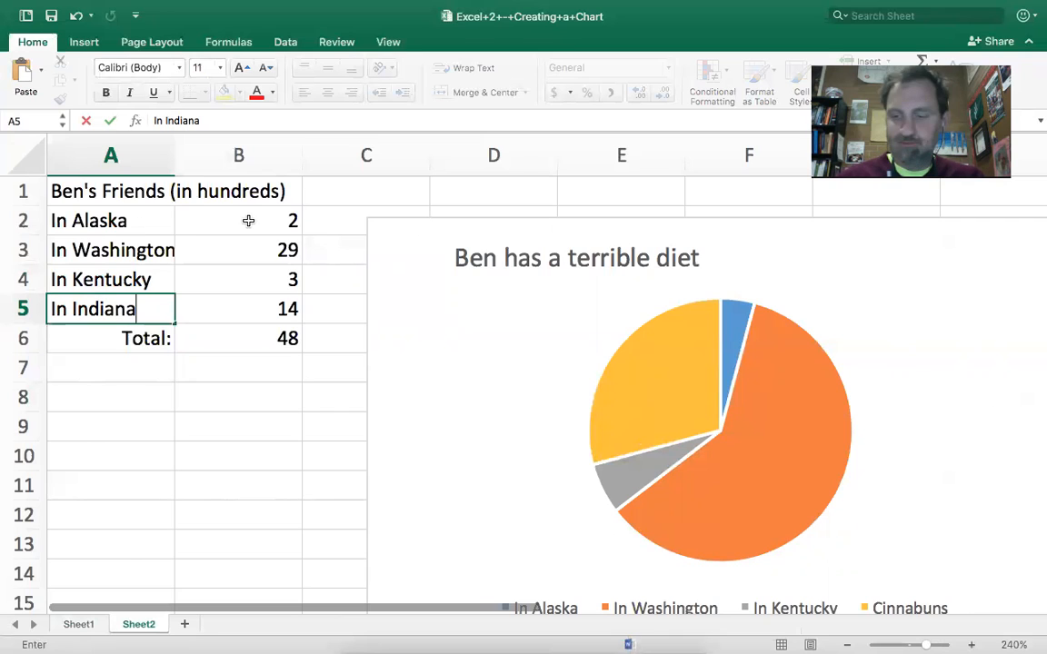
{"action": "key", "text": "Return"}
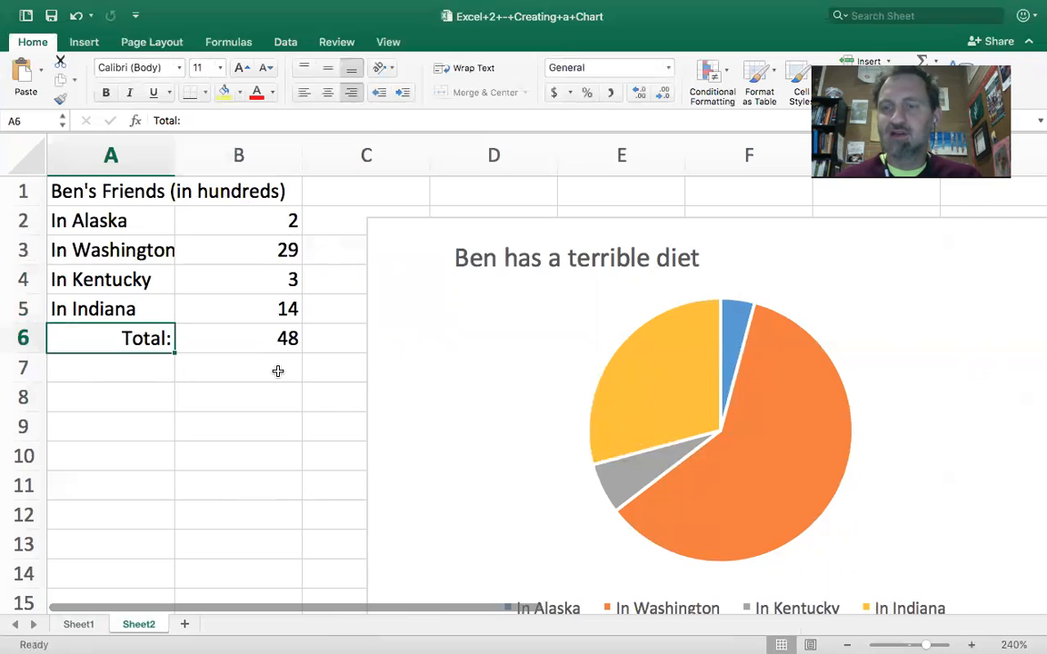
- Write out the full numbers for the first three categories as 200, 2900 and 300 in B8:B10
{"action": "scroll", "coordinate": [276, 405], "scroll_direction": "up", "scroll_amount": 1}
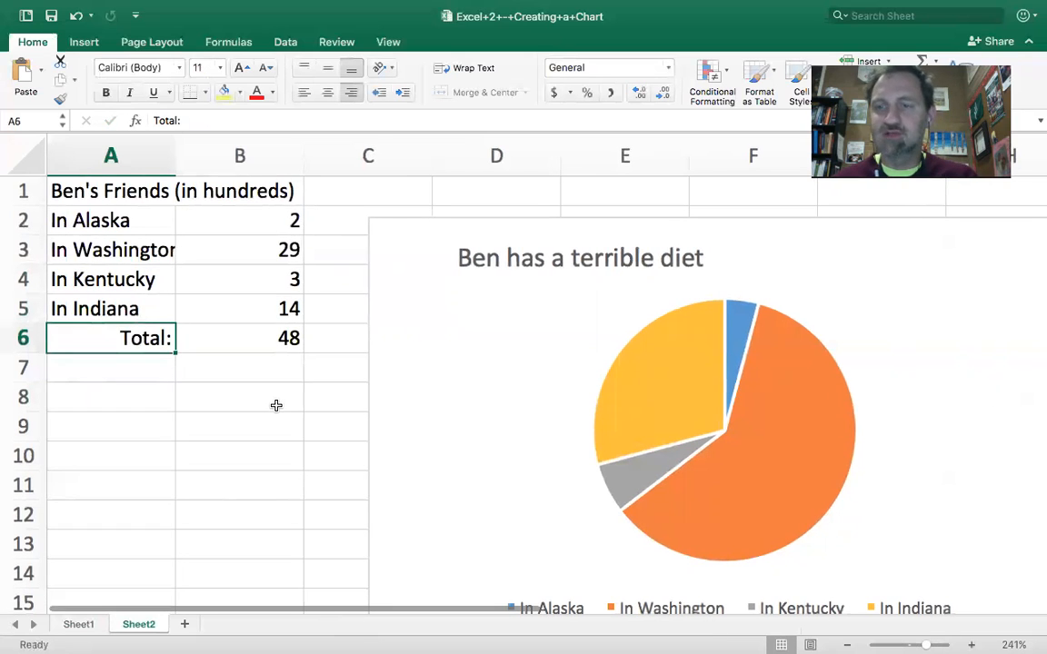
{"action": "left_click", "coordinate": [188, 191]}
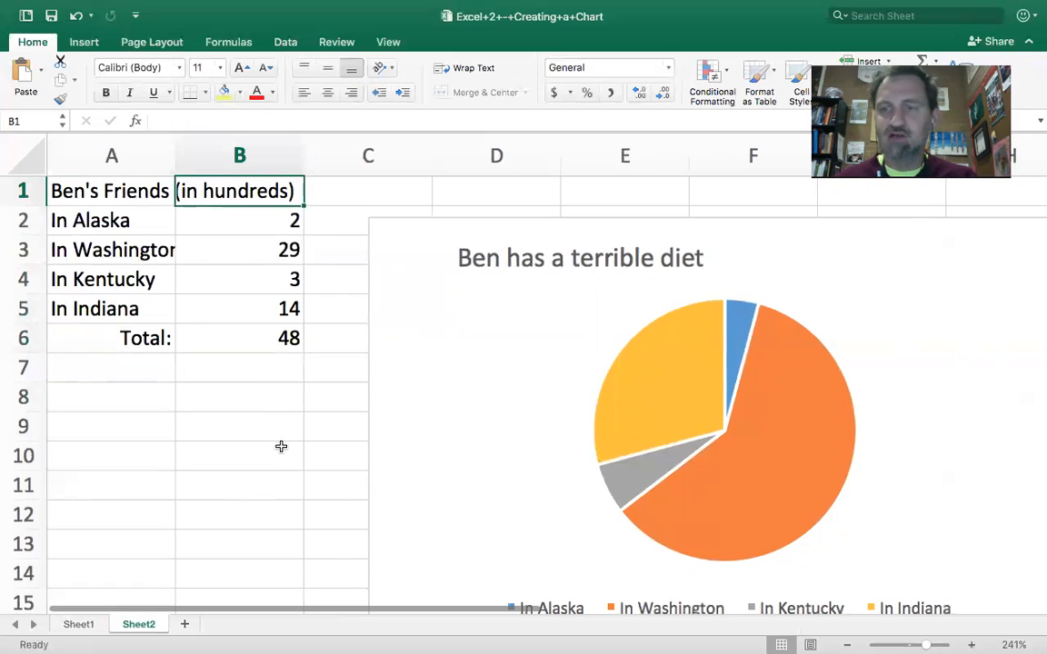
{"action": "left_click", "coordinate": [233, 395]}
{"action": "type", "text": "200"}
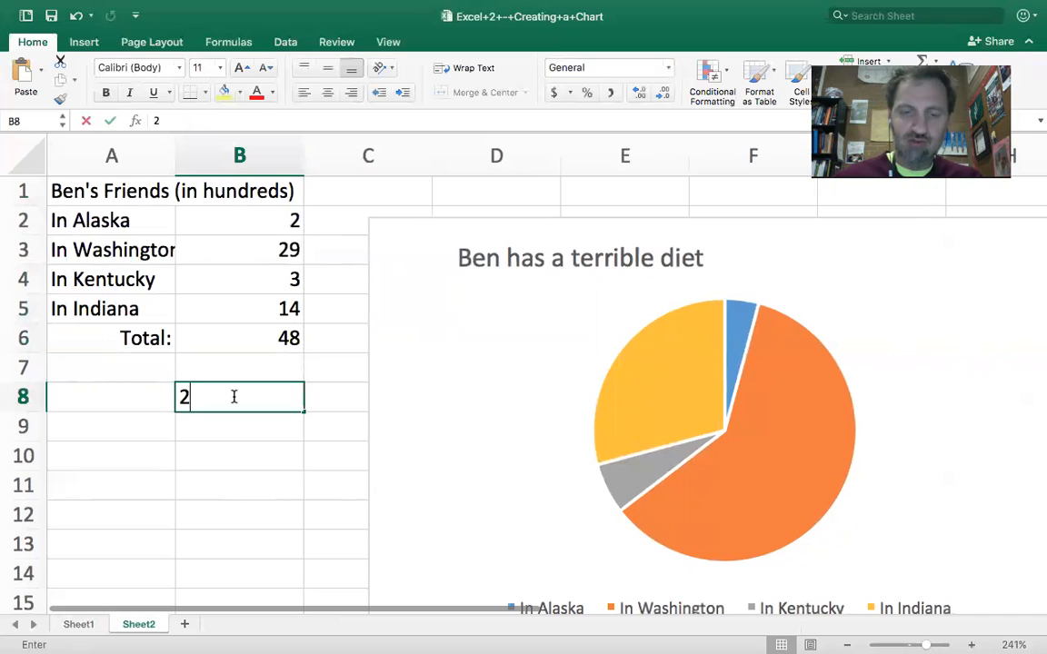
{"action": "key", "text": "Return"}
{"action": "type", "text": "2900"}
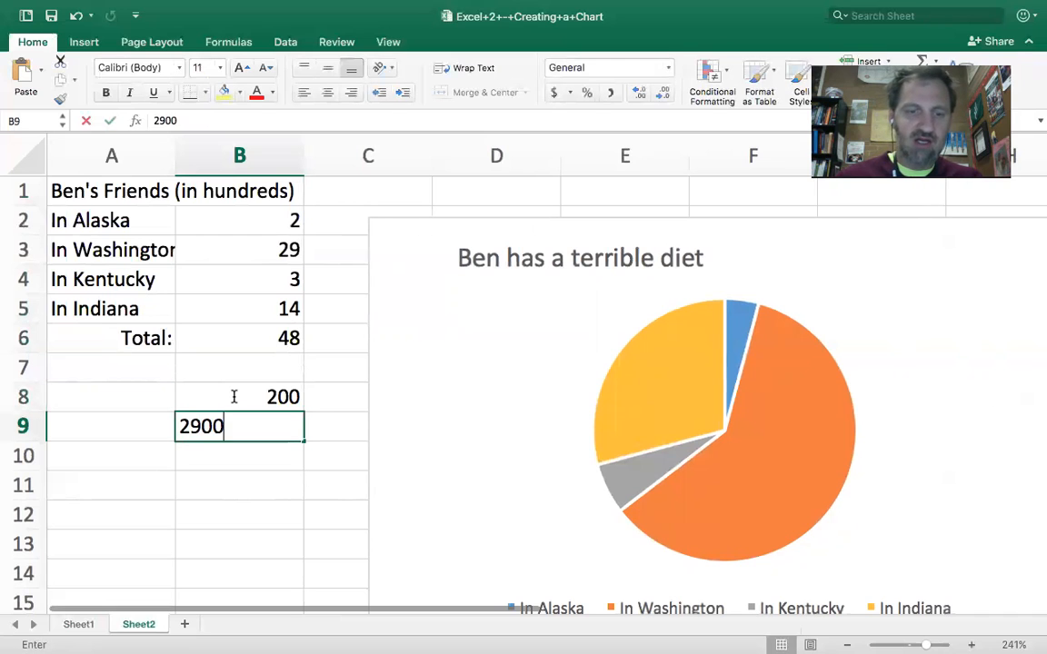
{"action": "key", "text": "Return"}
{"action": "type", "text": "00"}
{"action": "key", "text": "Return"}
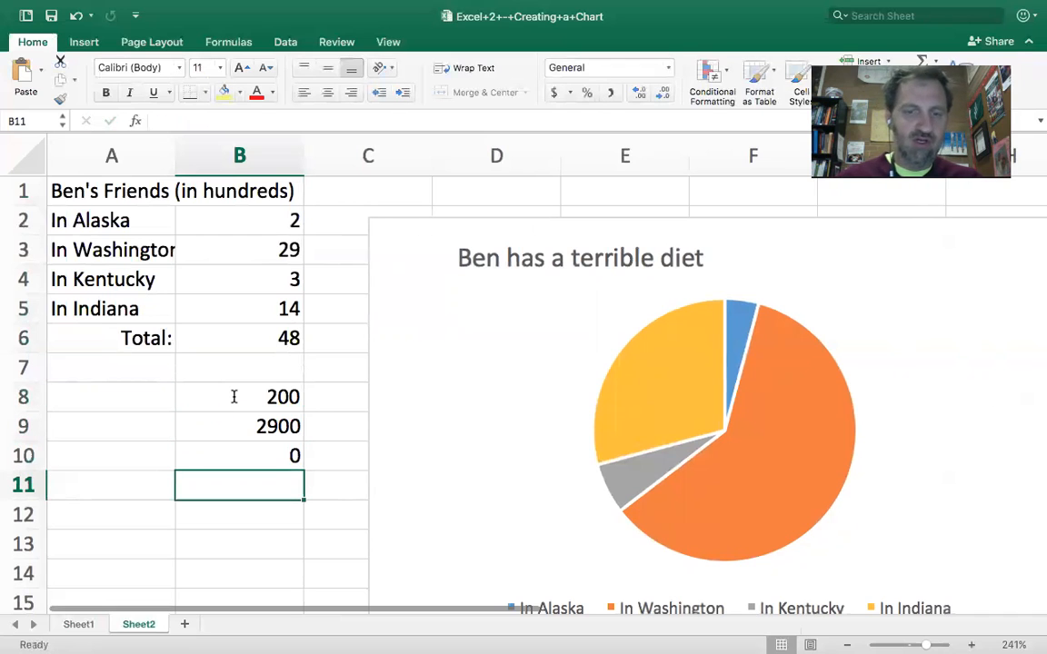
{"action": "key", "text": "Up"}
{"action": "type", "text": "300"}
{"action": "key", "text": "Return"}
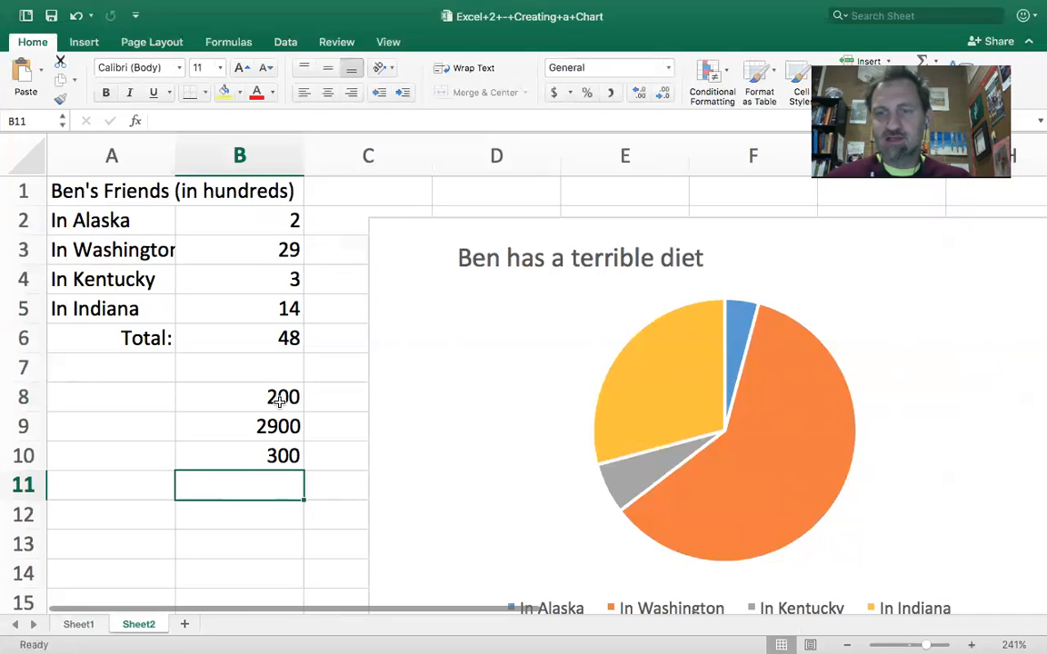
- Clear the three written-out numbers from B8:B10 below the table
{"action": "left_click", "coordinate": [223, 191]}
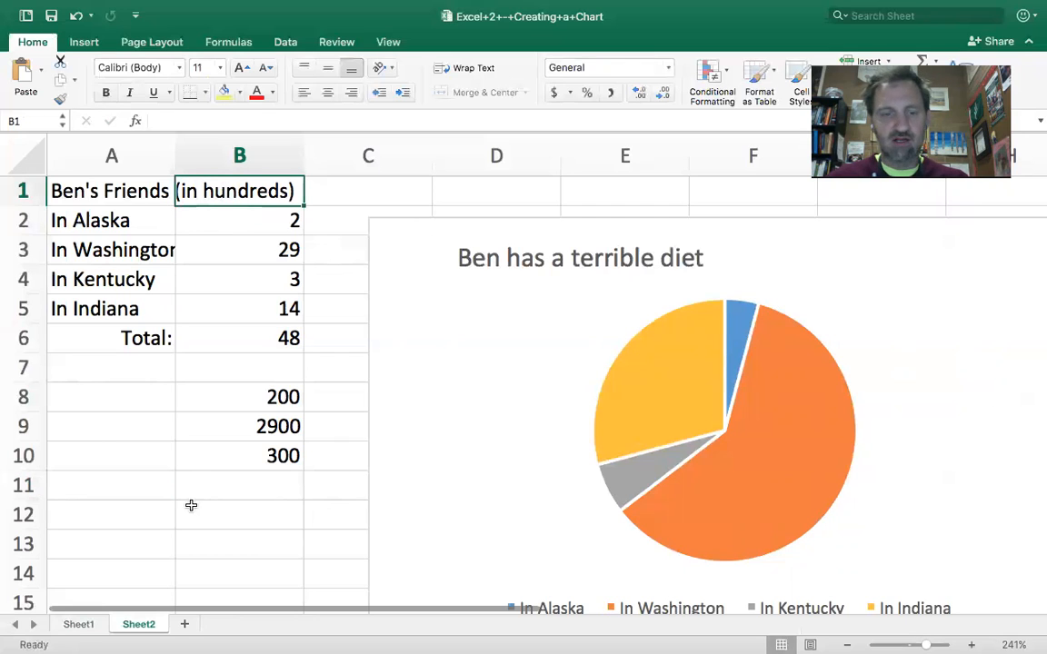
{"action": "left_click", "coordinate": [273, 406]}
{"action": "key", "text": "Delete"}
{"action": "key", "text": "Down"}
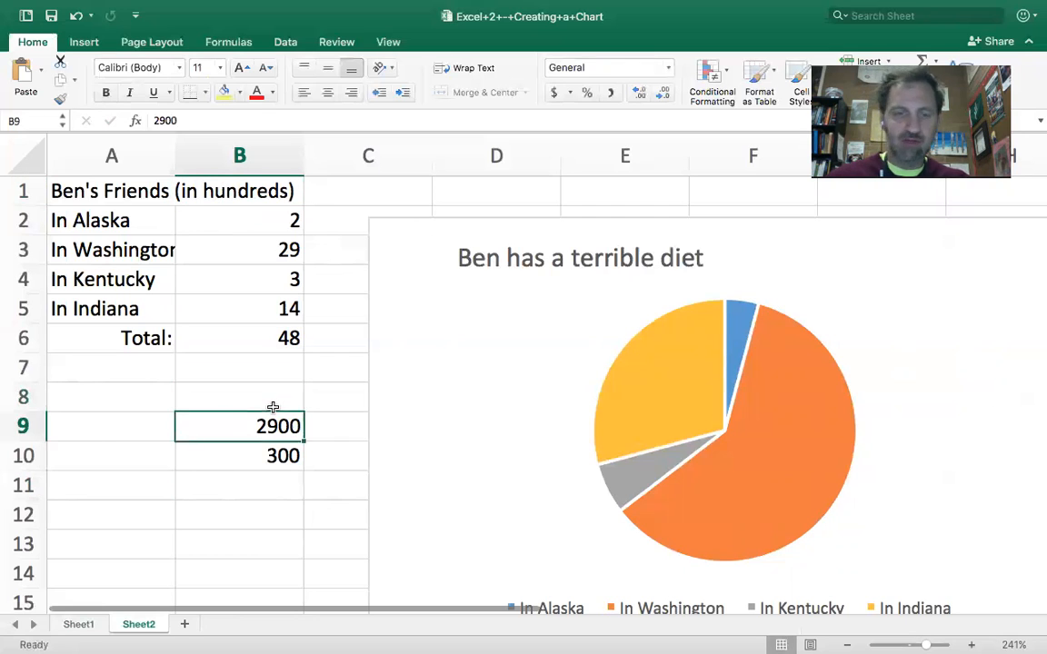
{"action": "key", "text": "Delete"}
{"action": "key", "text": "Down"}
{"action": "key", "text": "Delete"}
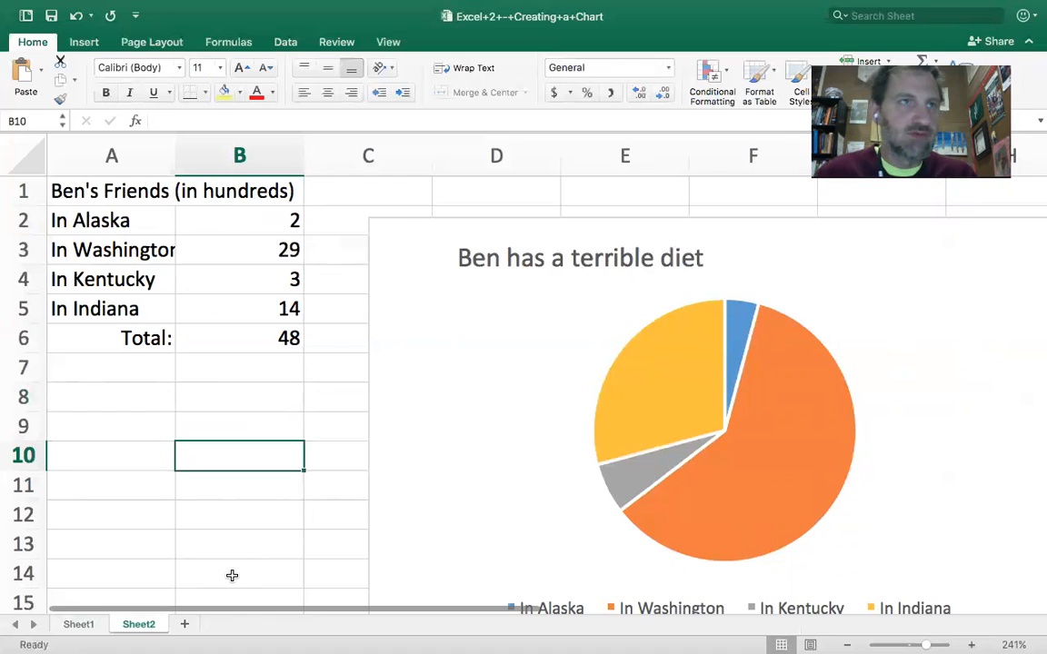
- Check the ratio question on Sheet1, and enter "ratio of friends in alaska" in cell B8 of Sheet2
{"action": "left_click", "coordinate": [82, 626]}
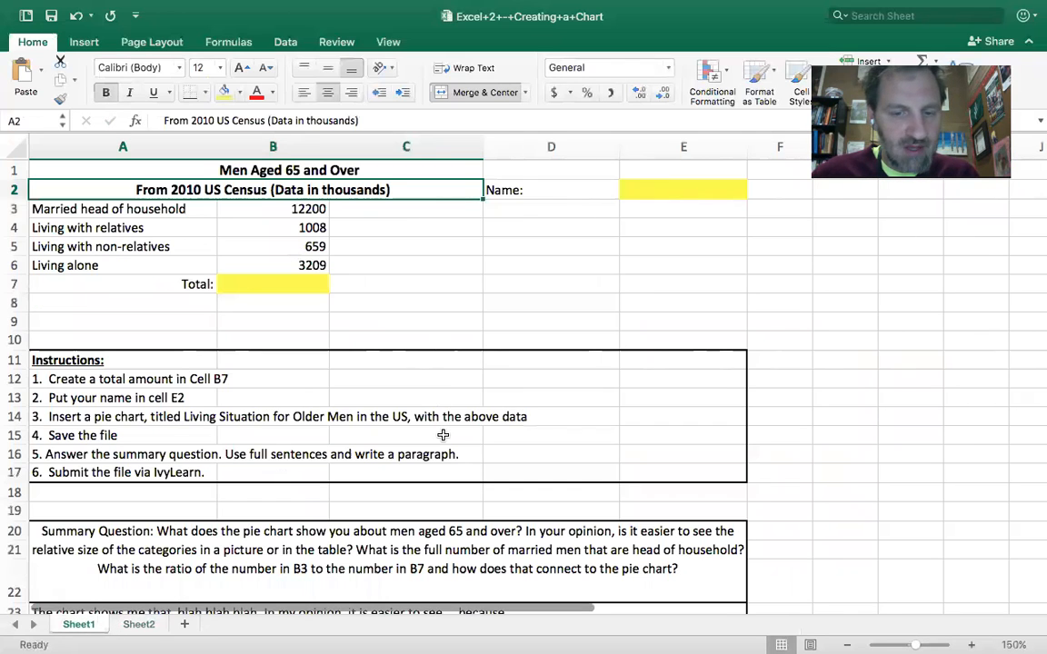
{"action": "scroll", "coordinate": [441, 434], "scroll_direction": "down", "scroll_amount": 1}
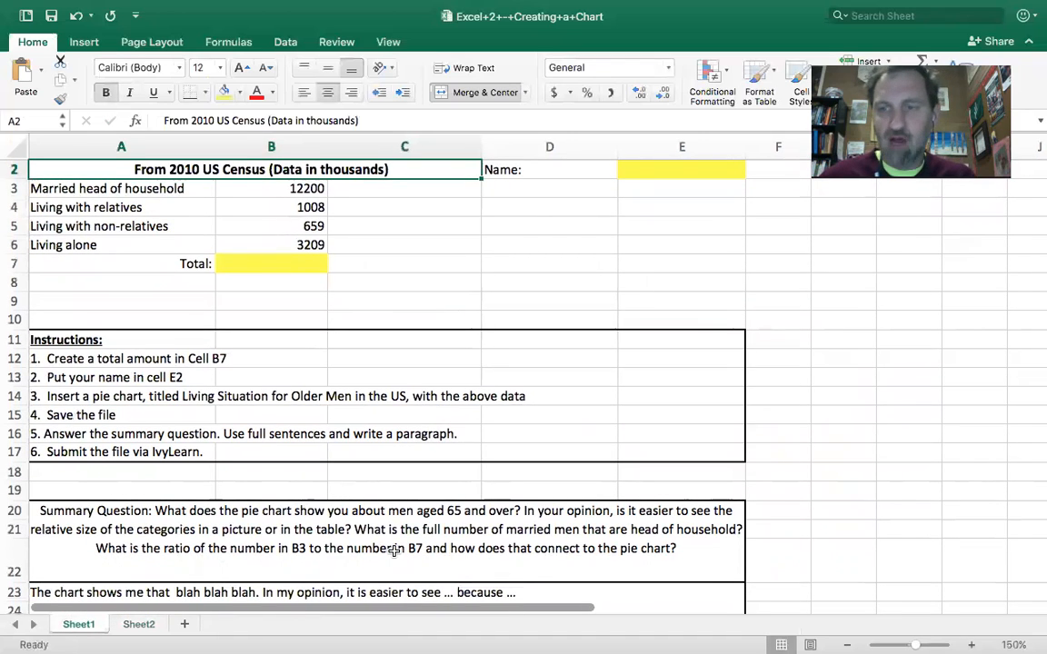
{"action": "left_click", "coordinate": [545, 270]}
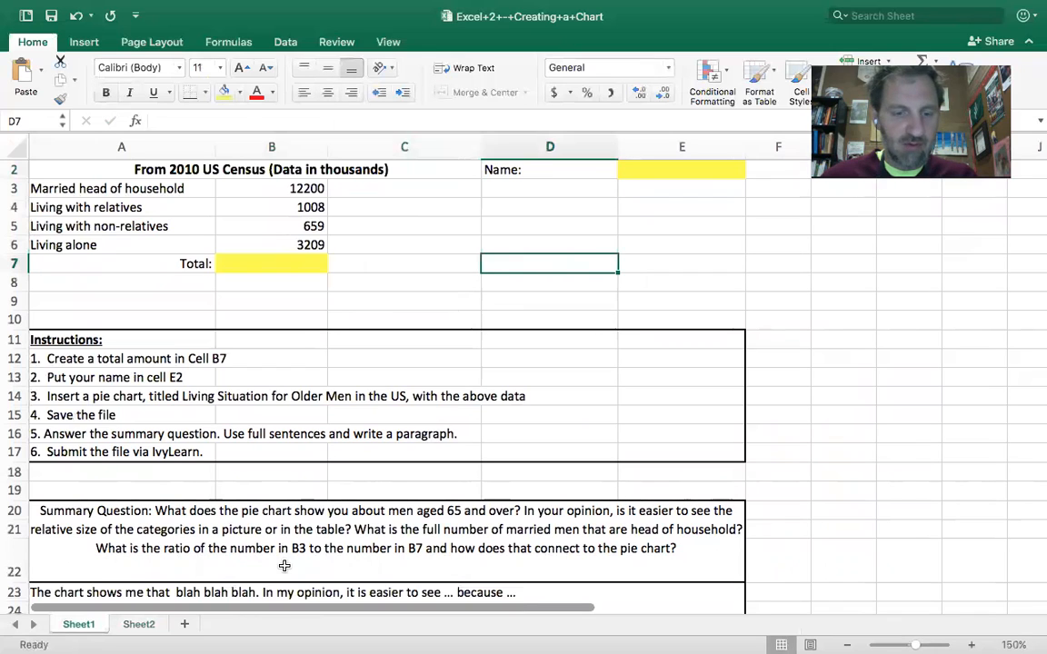
{"action": "left_click", "coordinate": [142, 627]}
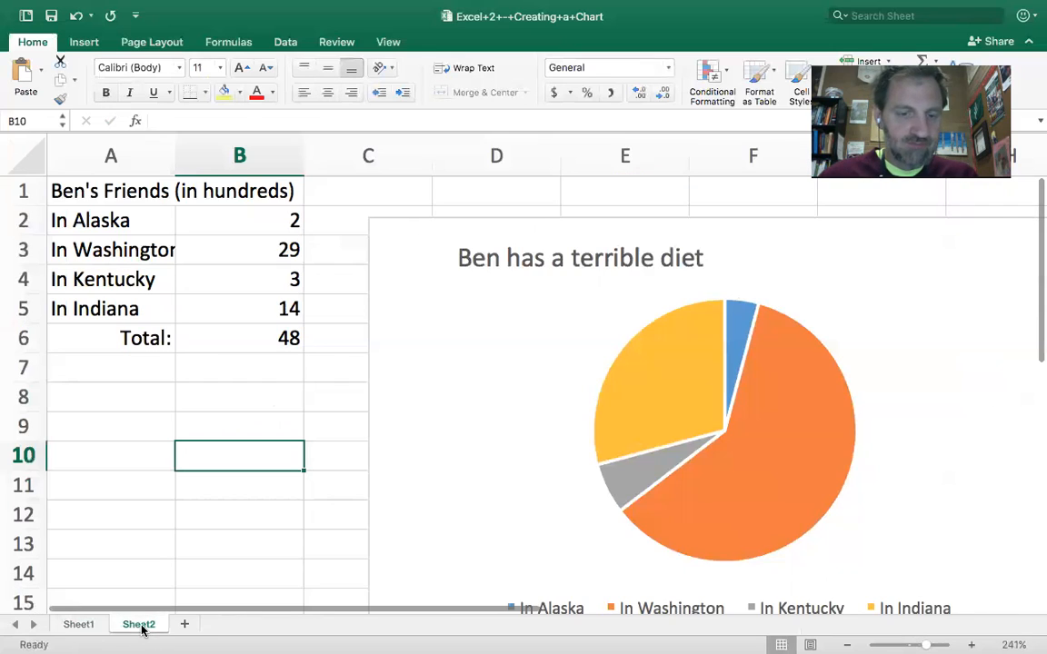
{"action": "left_click", "coordinate": [231, 401]}
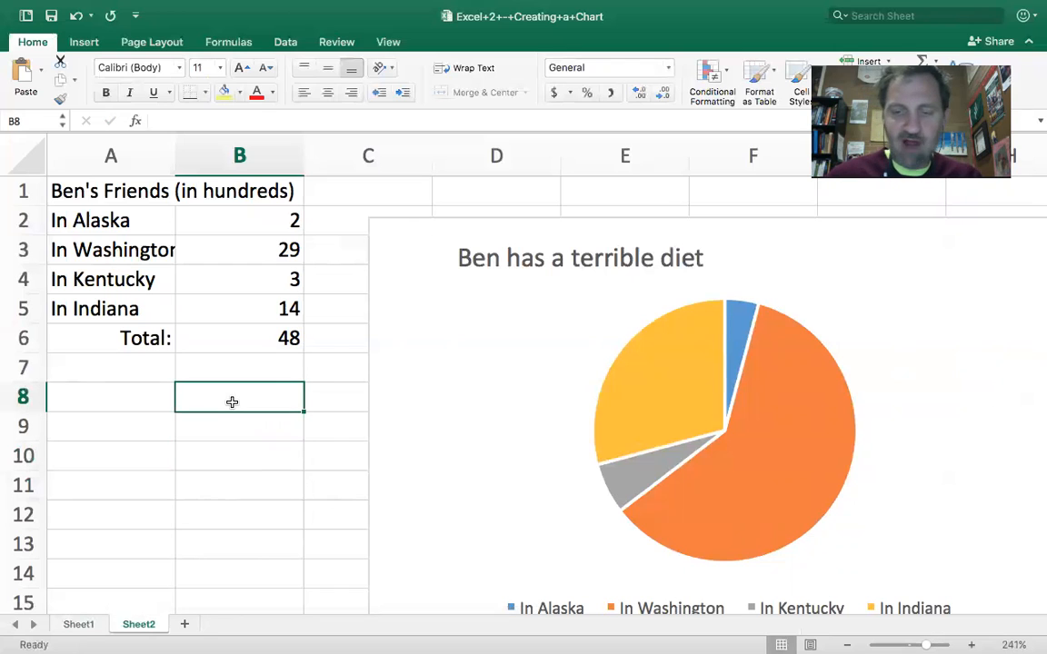
{"action": "type", "text": "="}
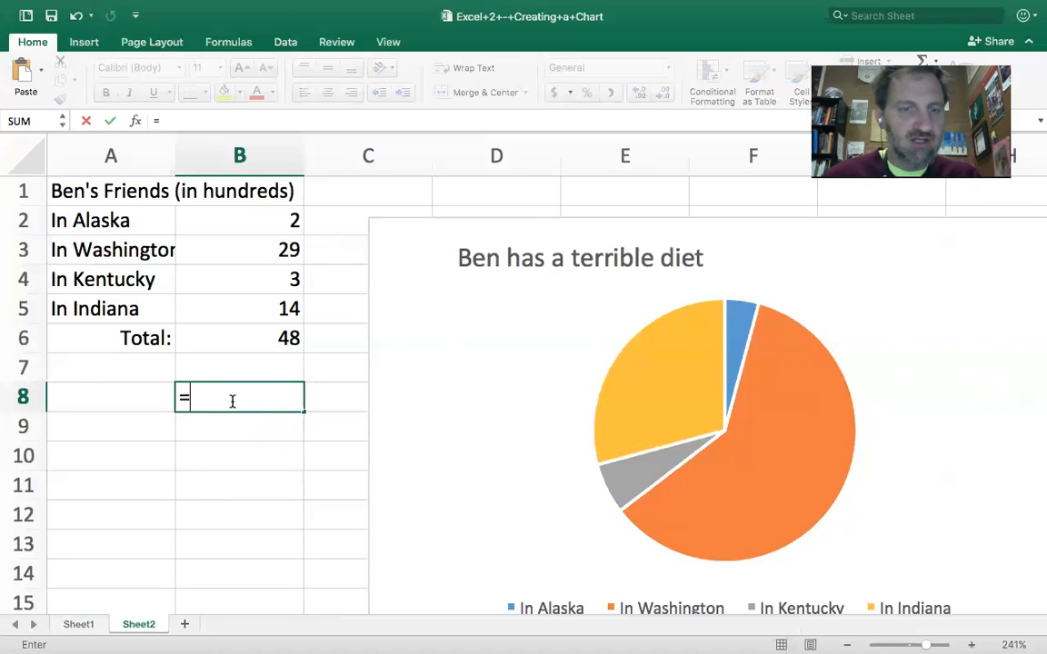
{"action": "key", "text": "BackSpace"}
{"action": "type", "text": "rat"}
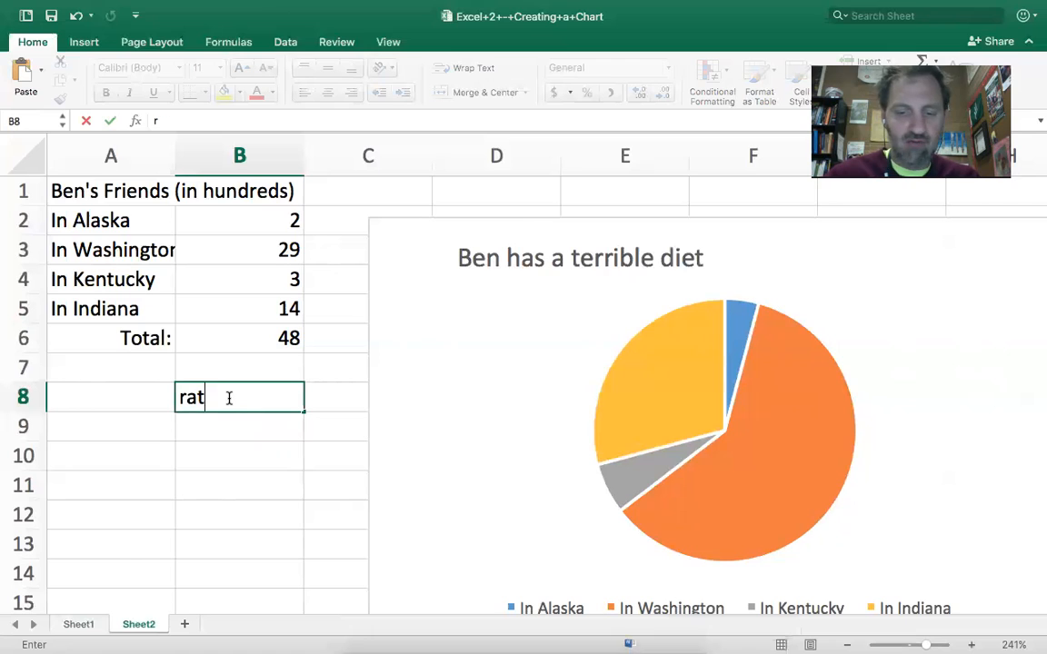
{"action": "type", "text": "io of friends in alaska"}
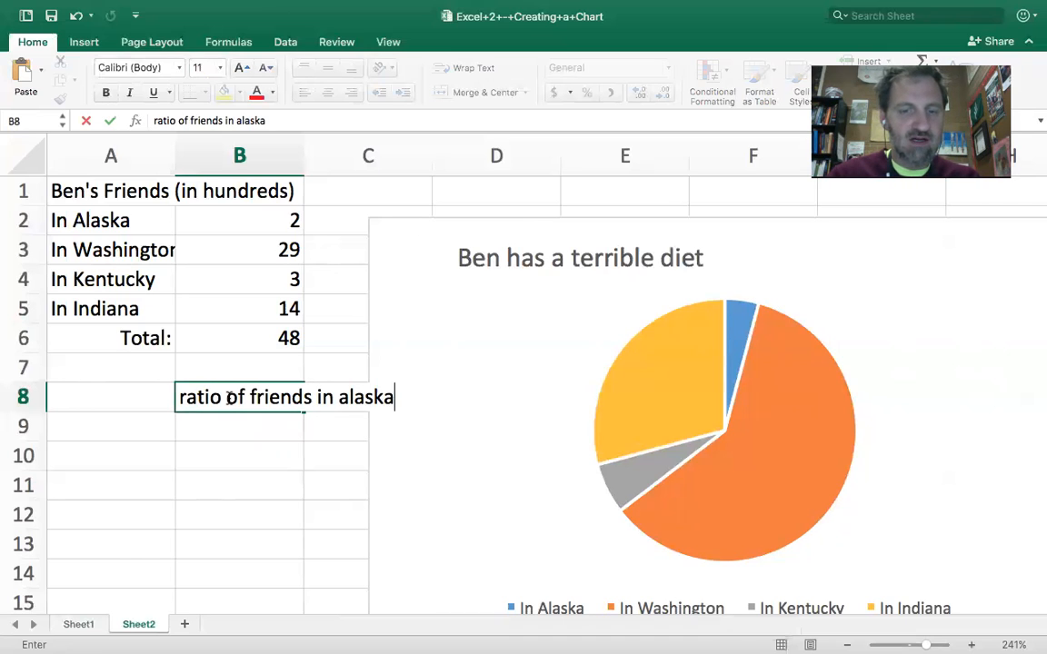
{"action": "key", "text": "Return"}
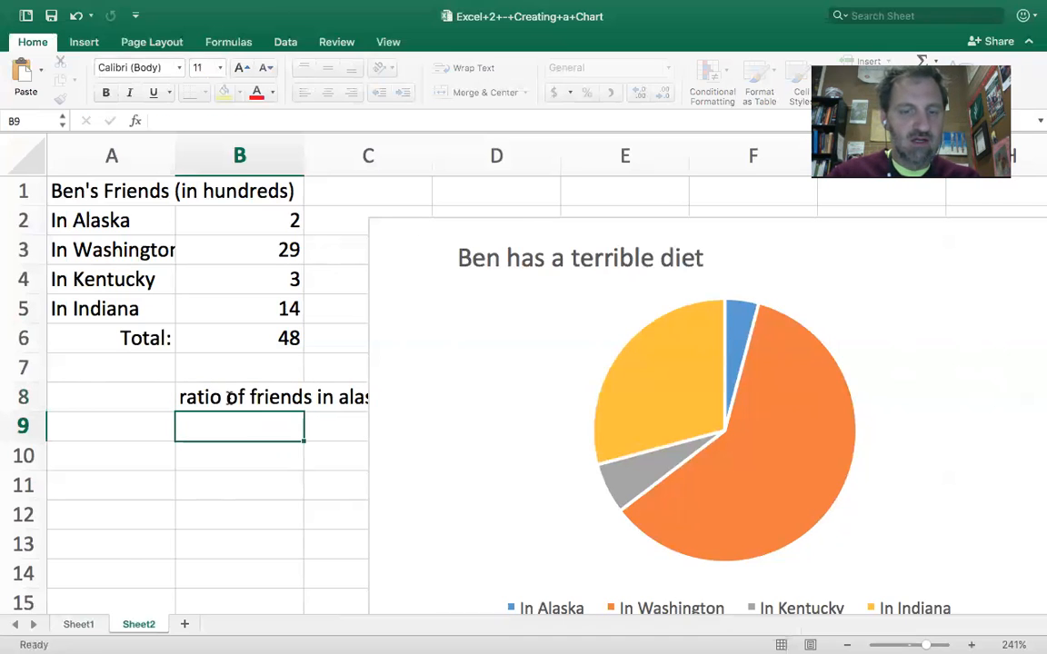
- Complete the ratio label by entering "to friends in kentucky" in cell B9
{"action": "type", "text": "o fr"}
{"action": "key", "text": "BackSpace"}
{"action": "key", "text": "BackSpace"}
{"action": "key", "text": "BackSpace"}
{"action": "key", "text": "BackSpace"}
{"action": "type", "text": "to"}
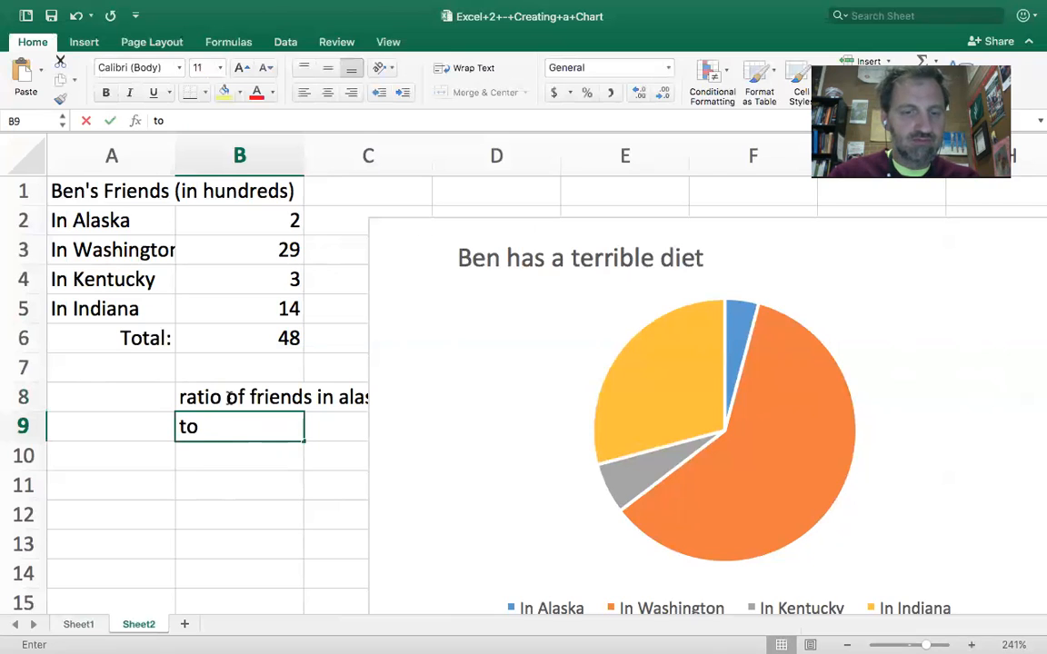
{"action": "type", "text": " friends in kentucky"}
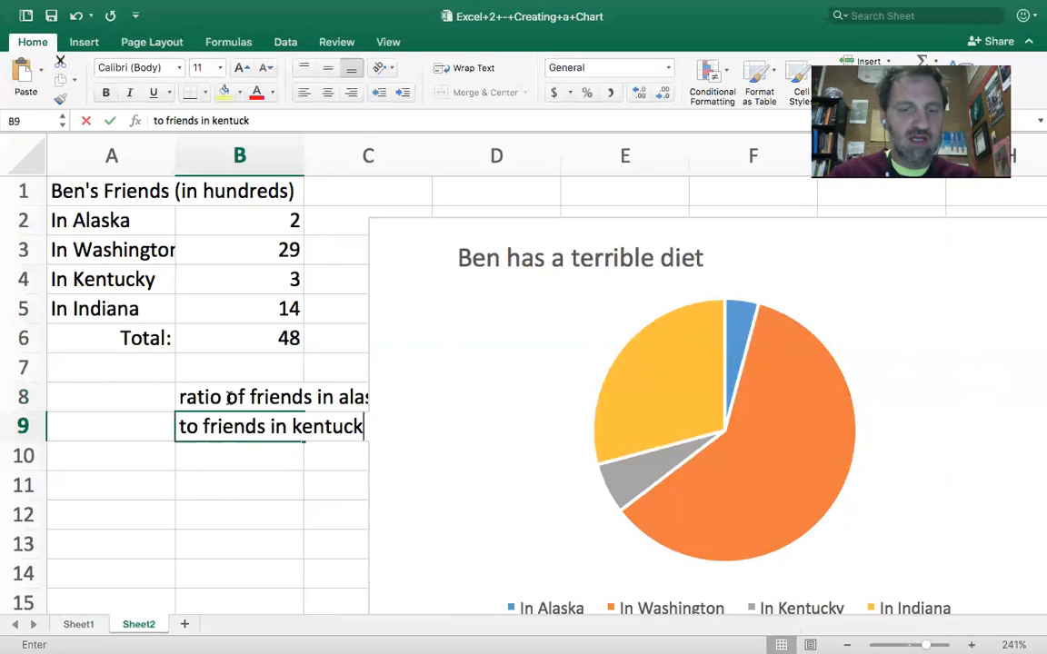
{"action": "key", "text": "Return"}
- Calculate the Alaska-to-Kentucky ratio in B10 with the formula =B2/B4
{"action": "type", "text": "="}
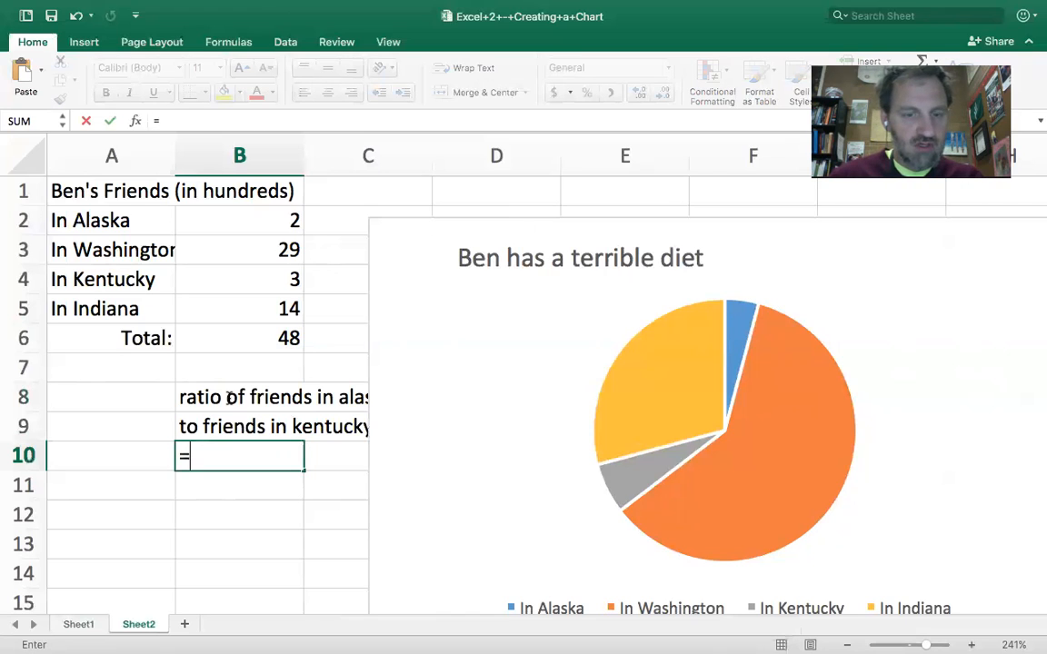
{"action": "left_click", "coordinate": [256, 216]}
{"action": "type", "text": "/"}
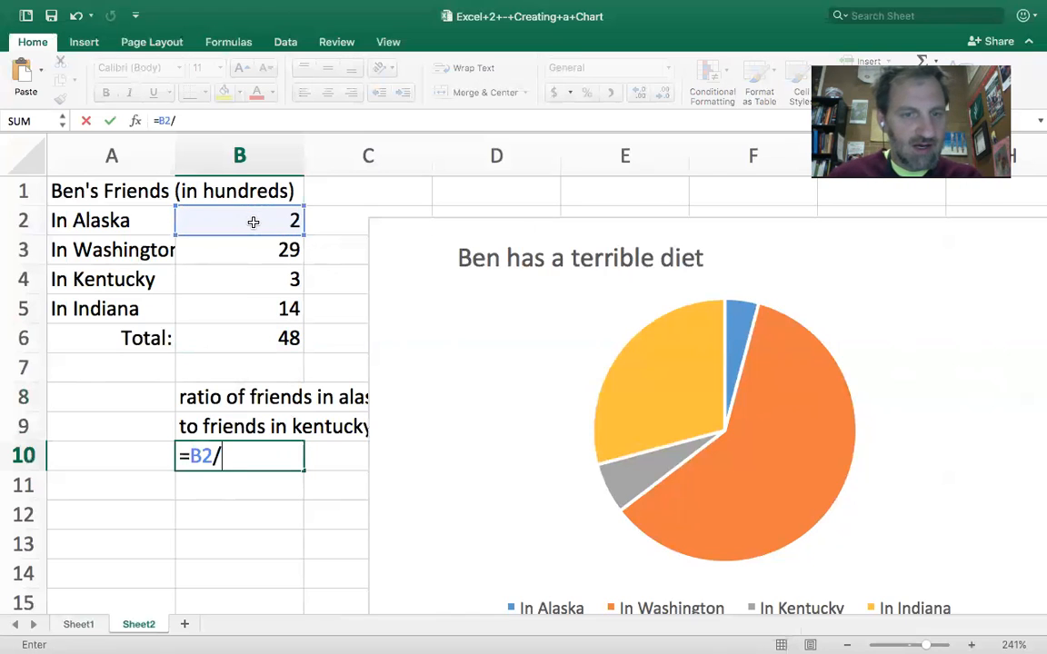
{"action": "left_click", "coordinate": [260, 279]}
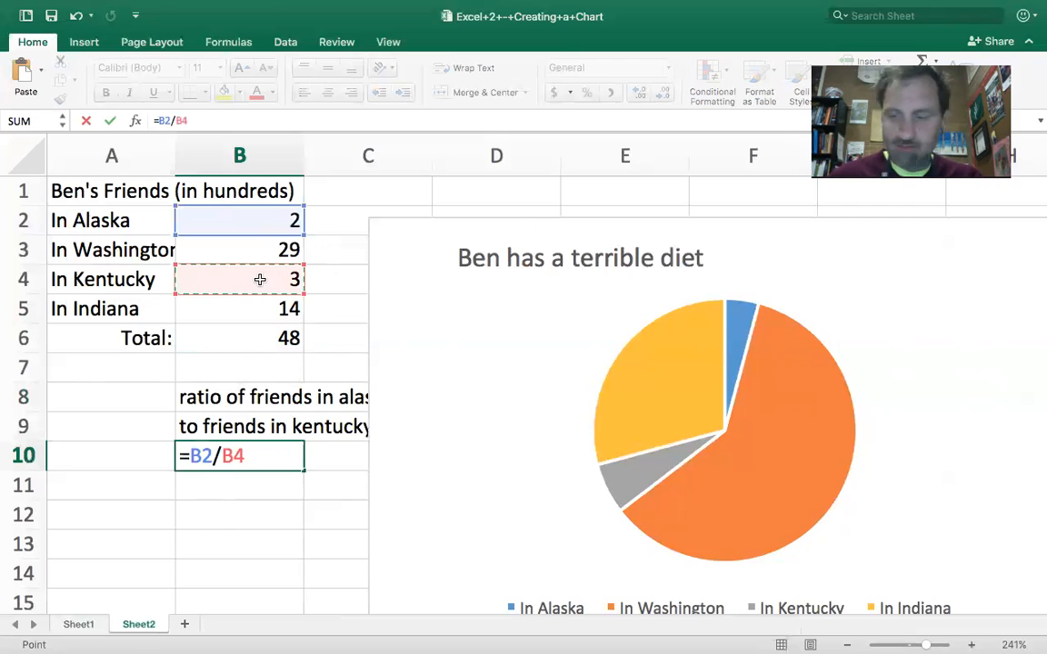
{"action": "key", "text": "Return"}
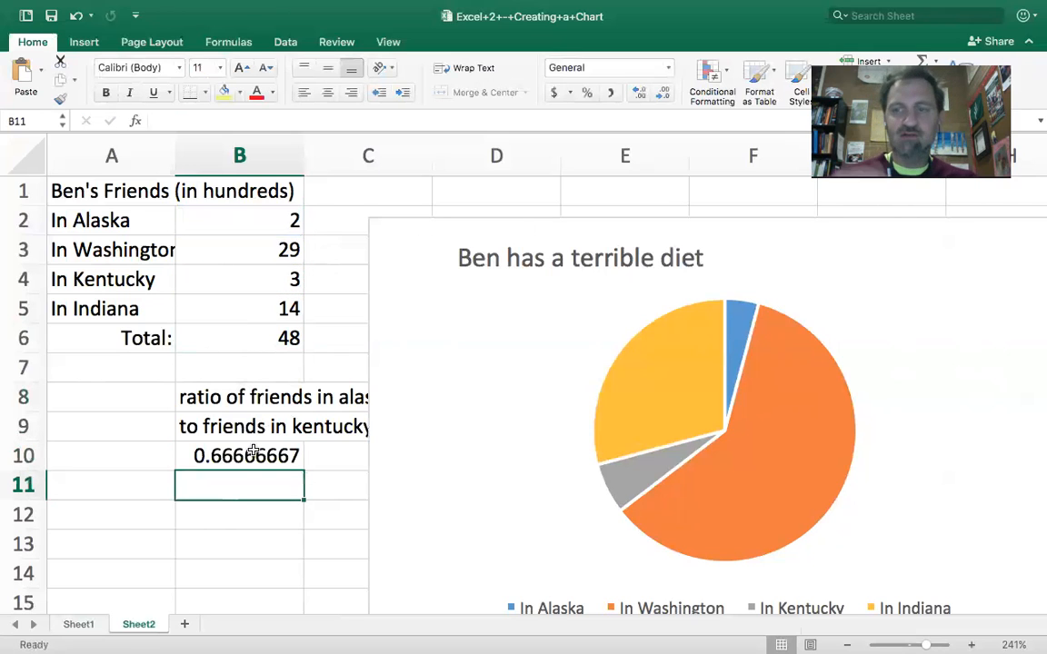
{"action": "left_click", "coordinate": [255, 451]}
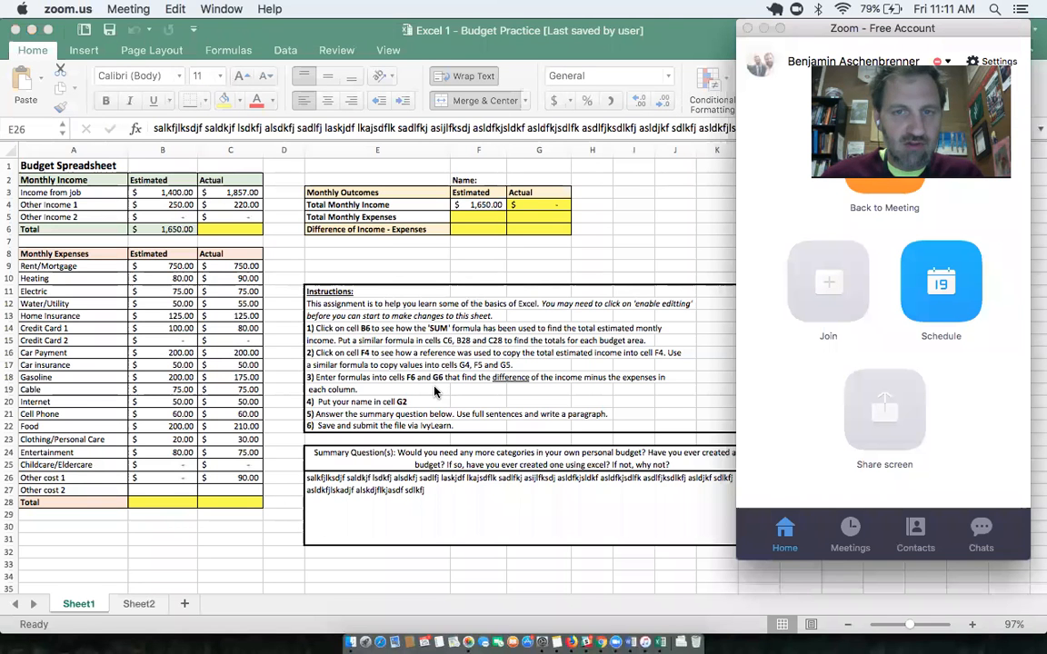
- Switch from the Budget Practice workbook back to the Excel+2+-+Creating+a+Chart workbook
{"action": "left_click", "coordinate": [505, 51]}
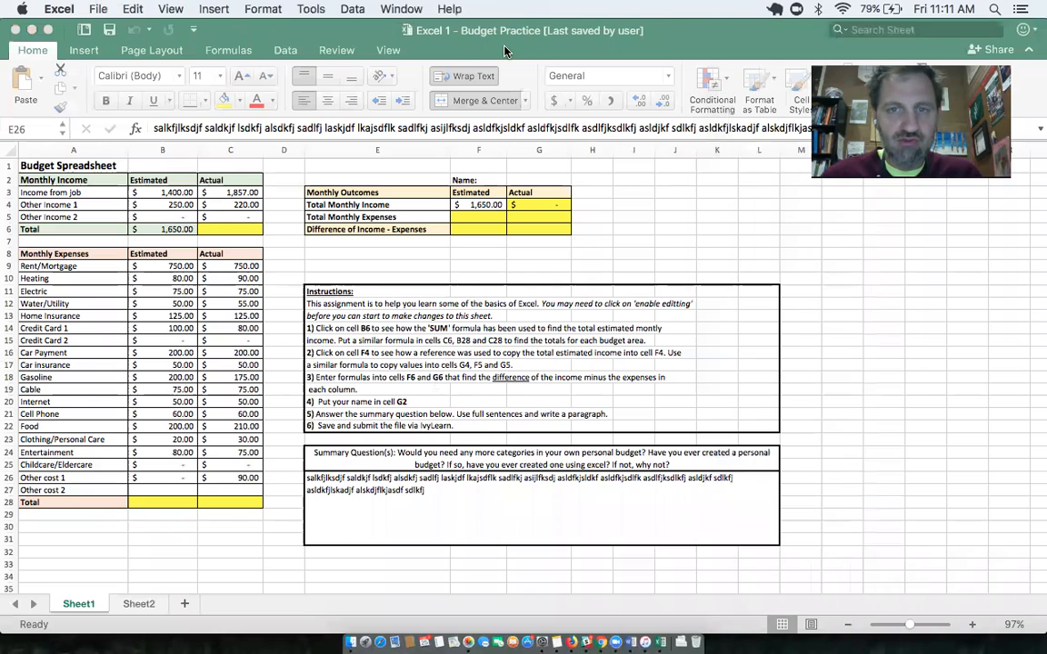
{"action": "left_click", "coordinate": [404, 9]}
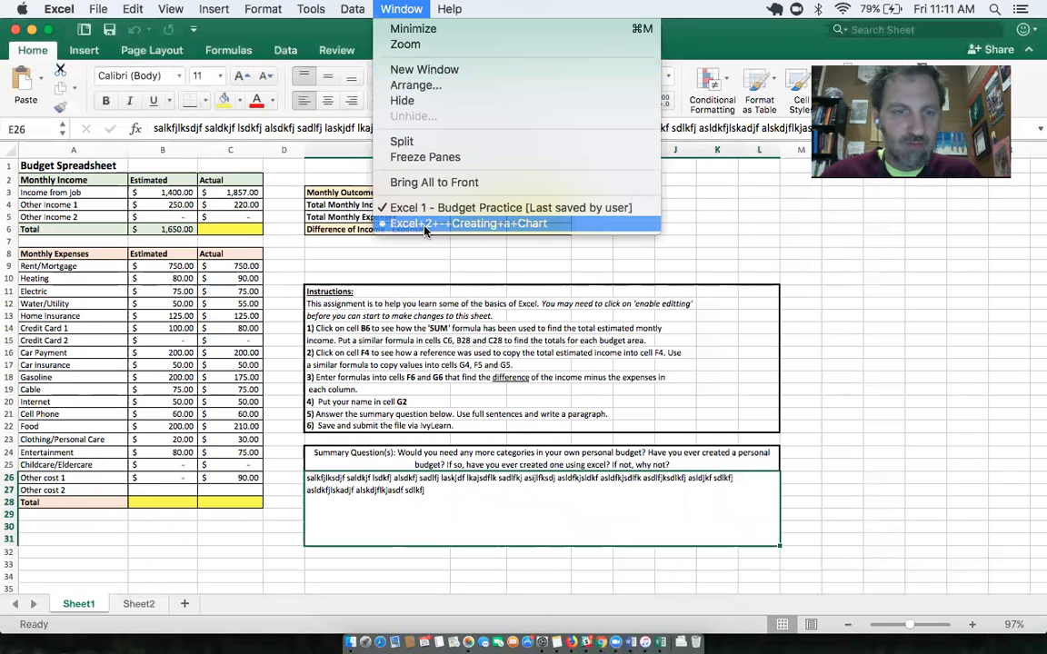
{"action": "left_click", "coordinate": [423, 225]}
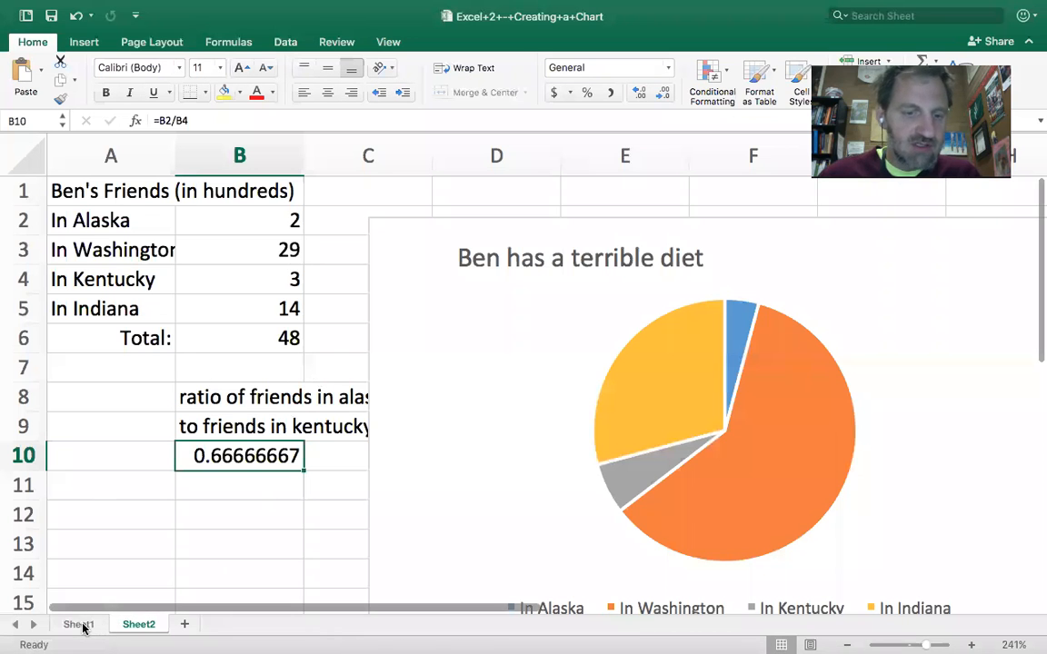
- Highlight the question about the ratio of B3 to B7 within the summary question on Sheet1
{"action": "left_click", "coordinate": [79, 625]}
{"action": "scroll", "coordinate": [421, 550], "scroll_direction": "down", "scroll_amount": 3}
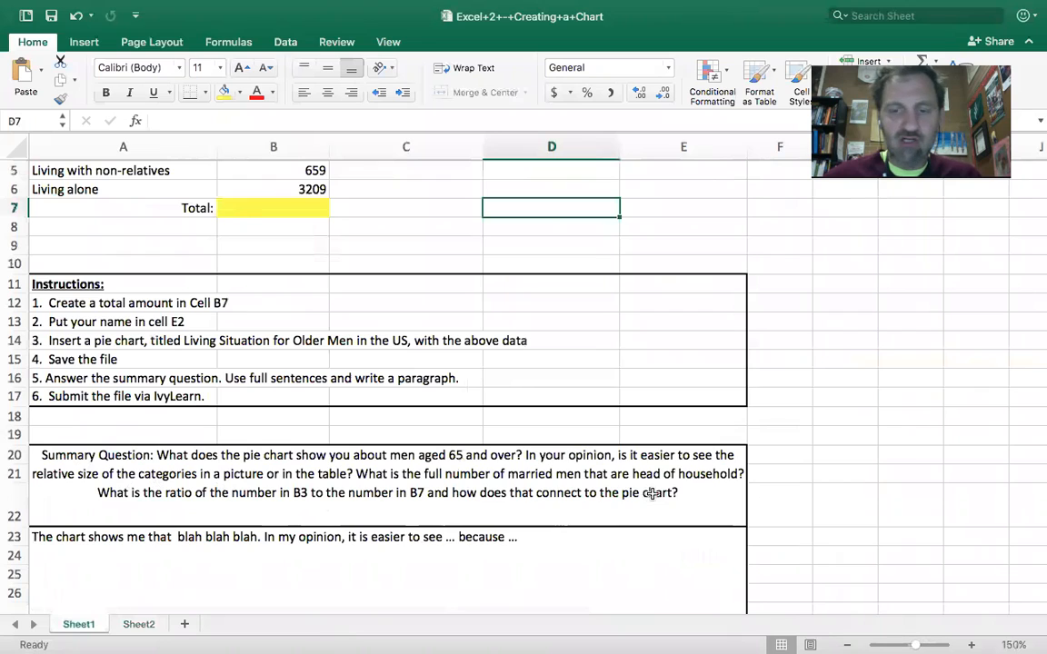
{"action": "left_click", "coordinate": [623, 464]}
{"action": "double_click", "coordinate": [686, 490]}
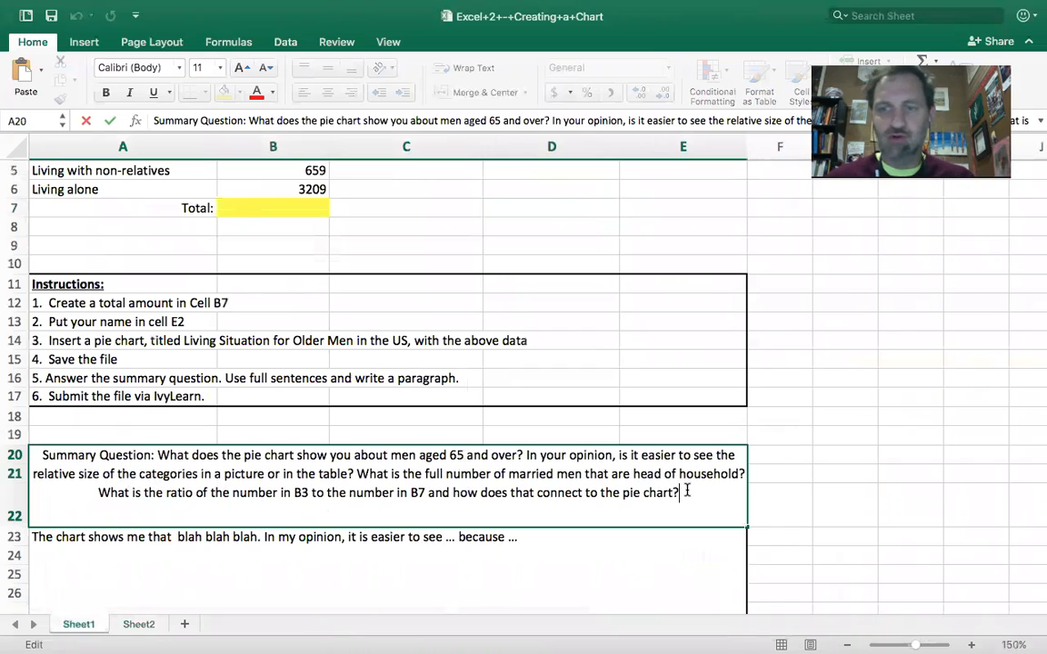
{"action": "left_click_drag", "start_coordinate": [687, 491], "coordinate": [121, 494]}
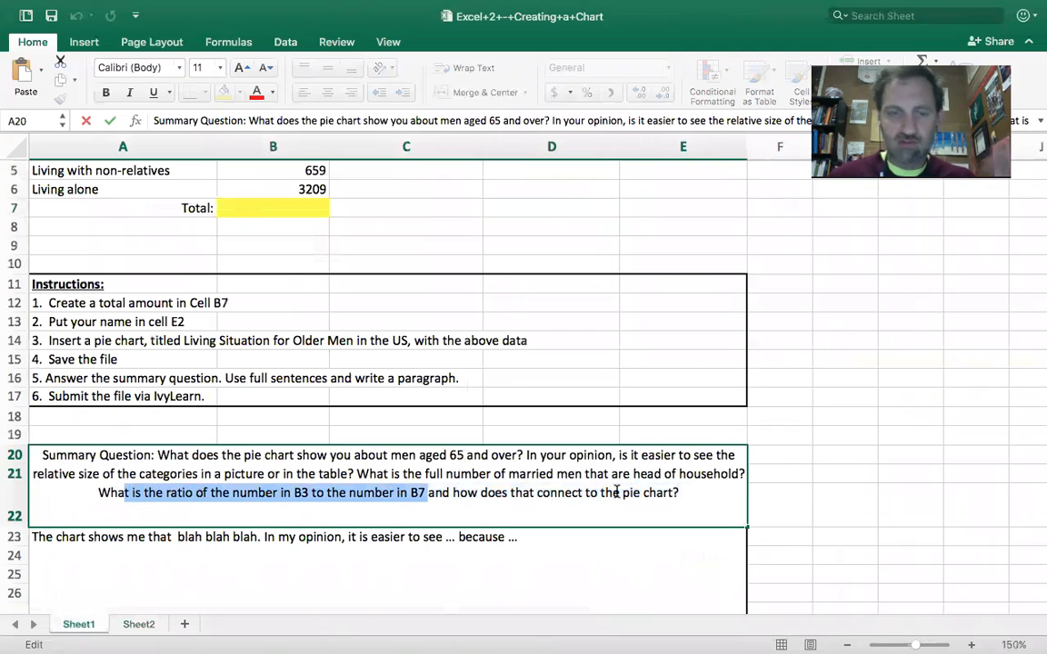
- Enter the sentence "The ratio of friends in alaska to friends in kentucky is 0.67." in cell A12 of Sheet2
{"action": "left_click", "coordinate": [138, 625]}
{"action": "left_click", "coordinate": [117, 516]}
{"action": "type", "text": "The ratio "}
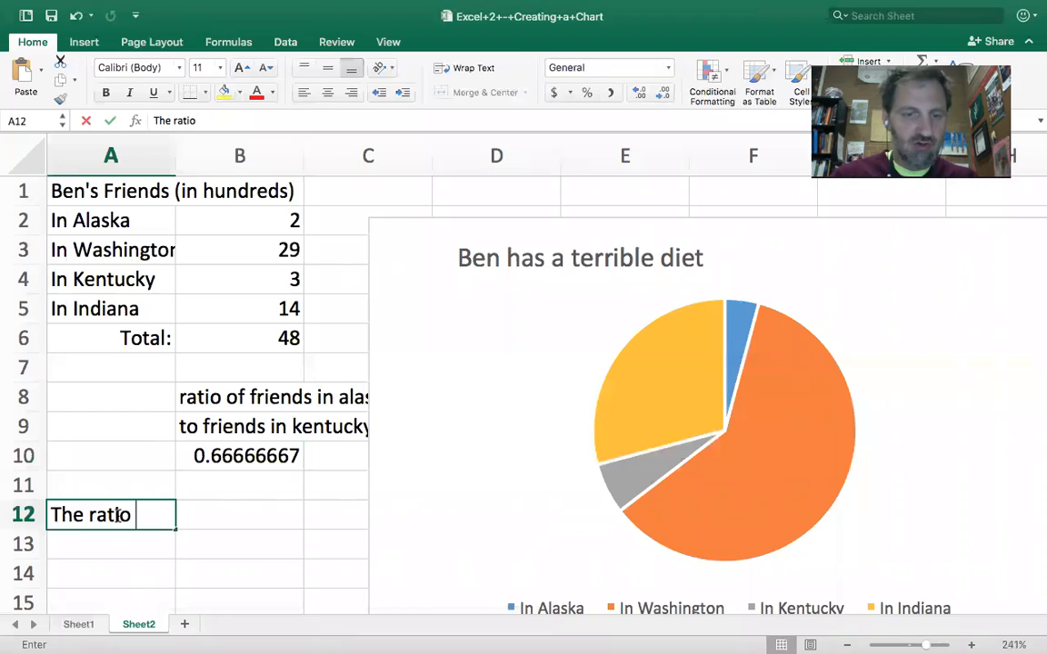
{"action": "type", "text": "of friends in a"}
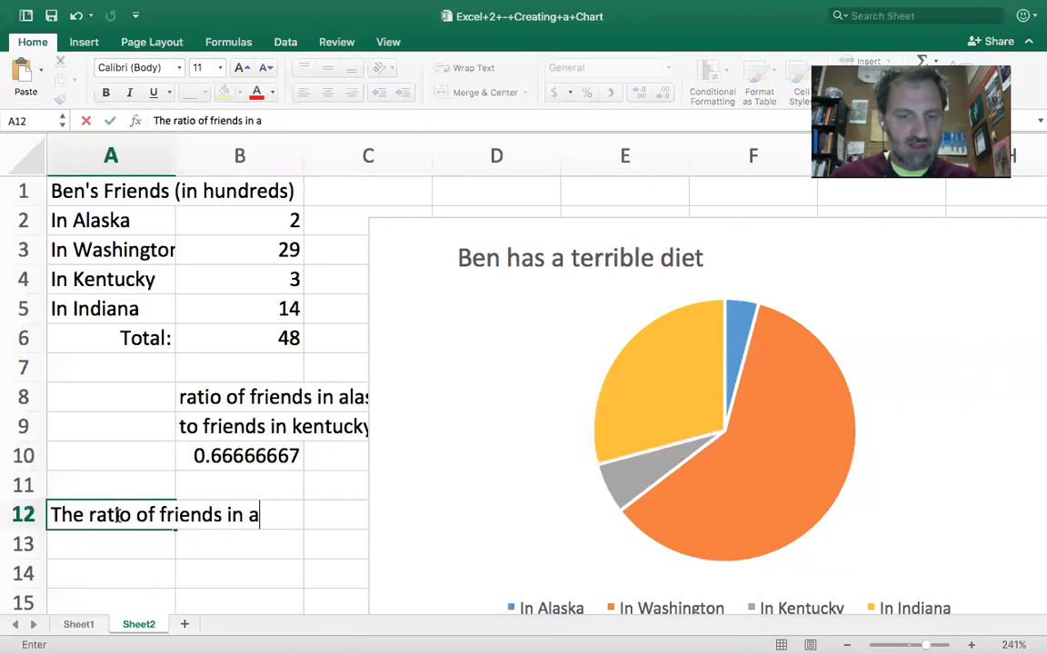
{"action": "type", "text": "laska to friends "}
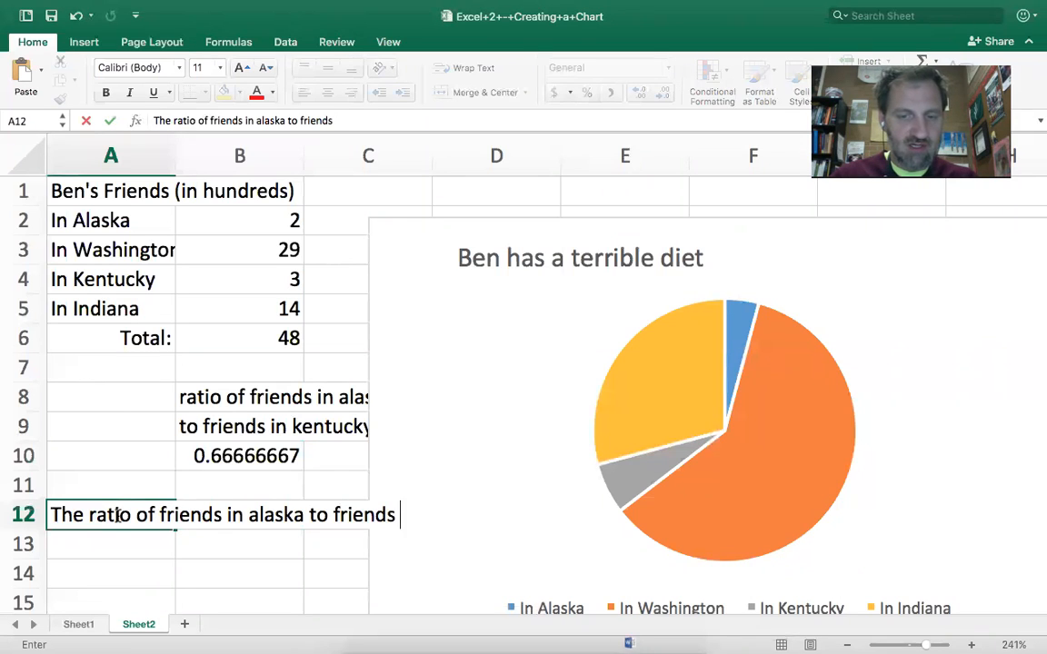
{"action": "type", "text": "in kentucy"}
{"action": "key", "text": "BackSpace"}
{"action": "type", "text": "ky is 0.67."}
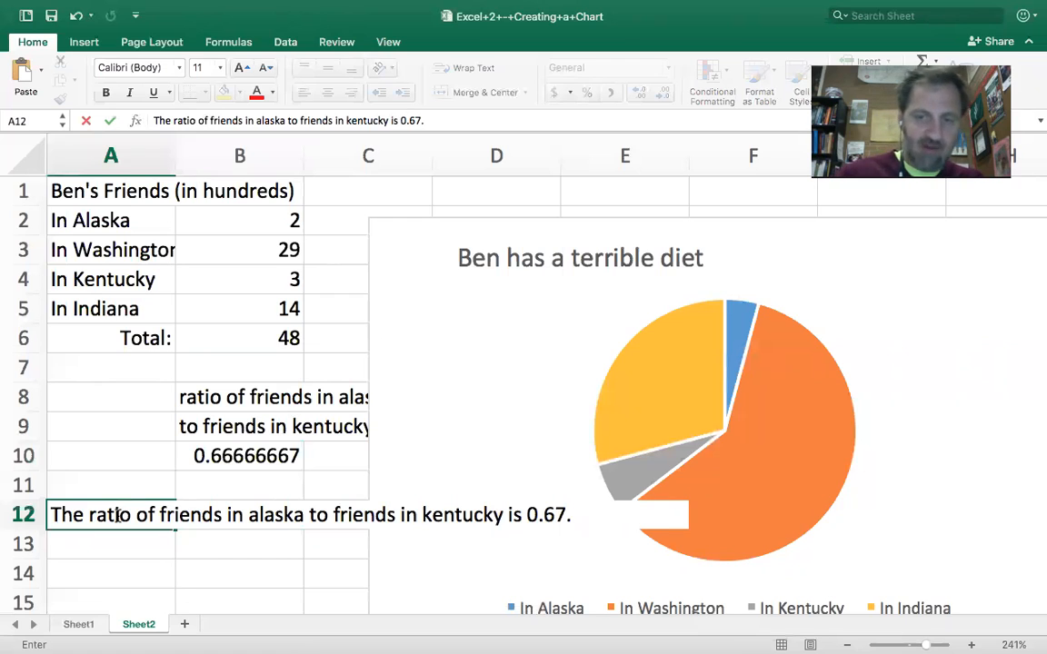
{"action": "key", "text": "Return"}
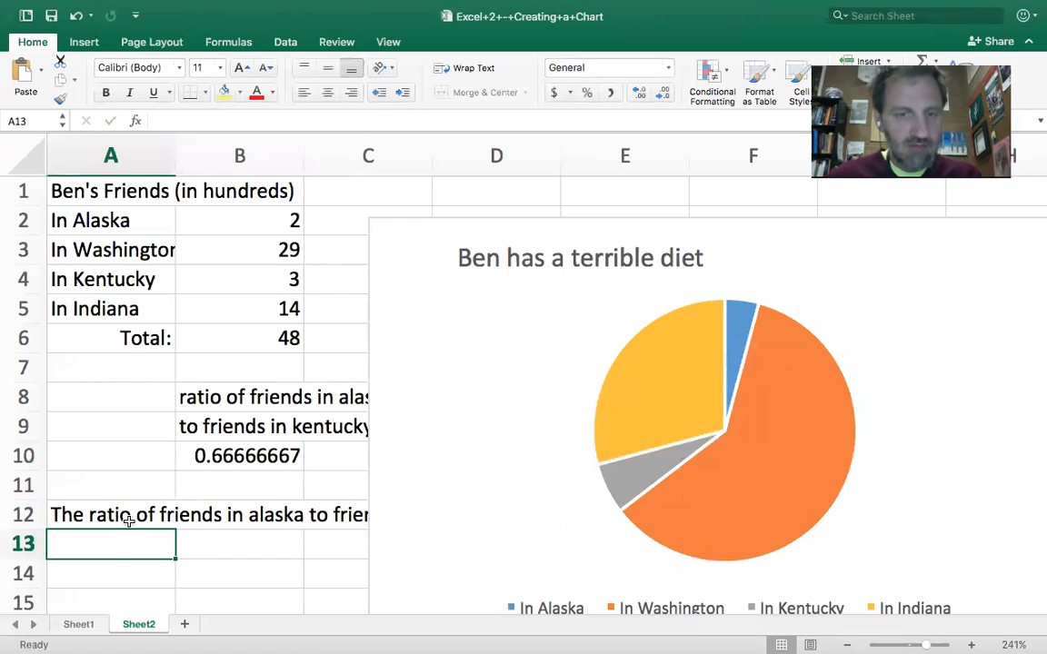
- Recheck the question on Sheet1, and apply the third chart style, with percentage labels on the slices, to the Sheet2 pie chart
{"action": "left_click", "coordinate": [78, 625]}
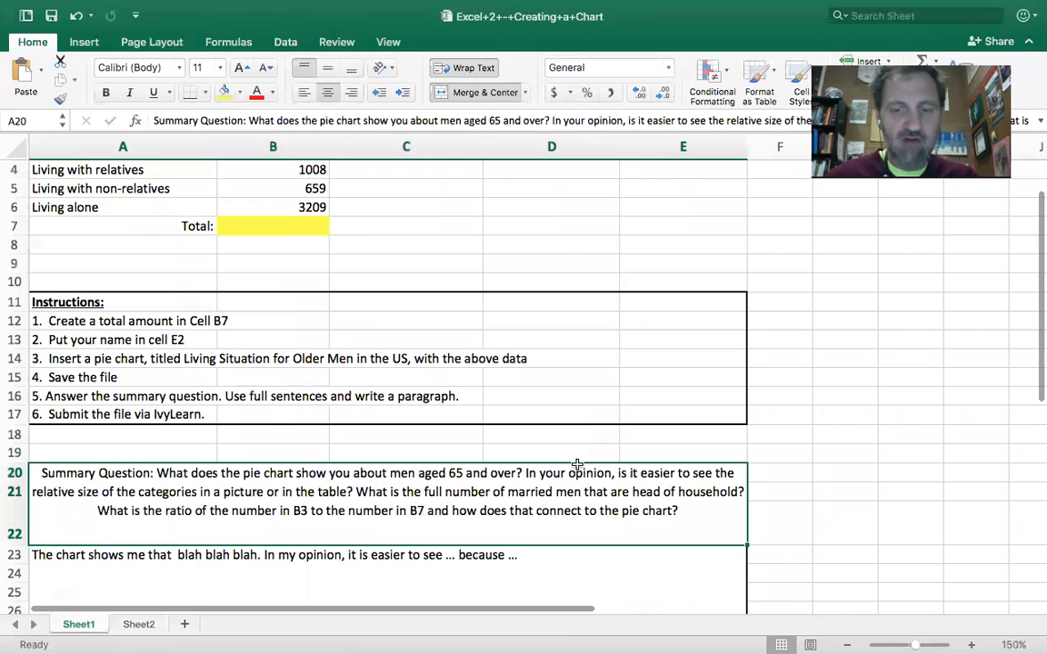
{"action": "left_click", "coordinate": [141, 625]}
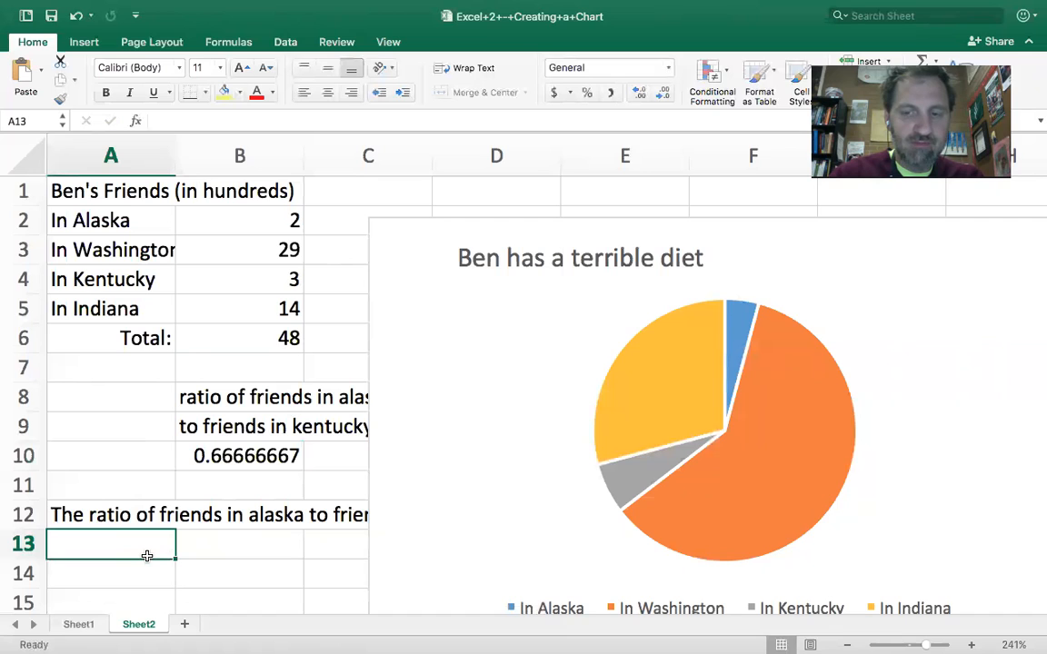
{"action": "left_click", "coordinate": [824, 400]}
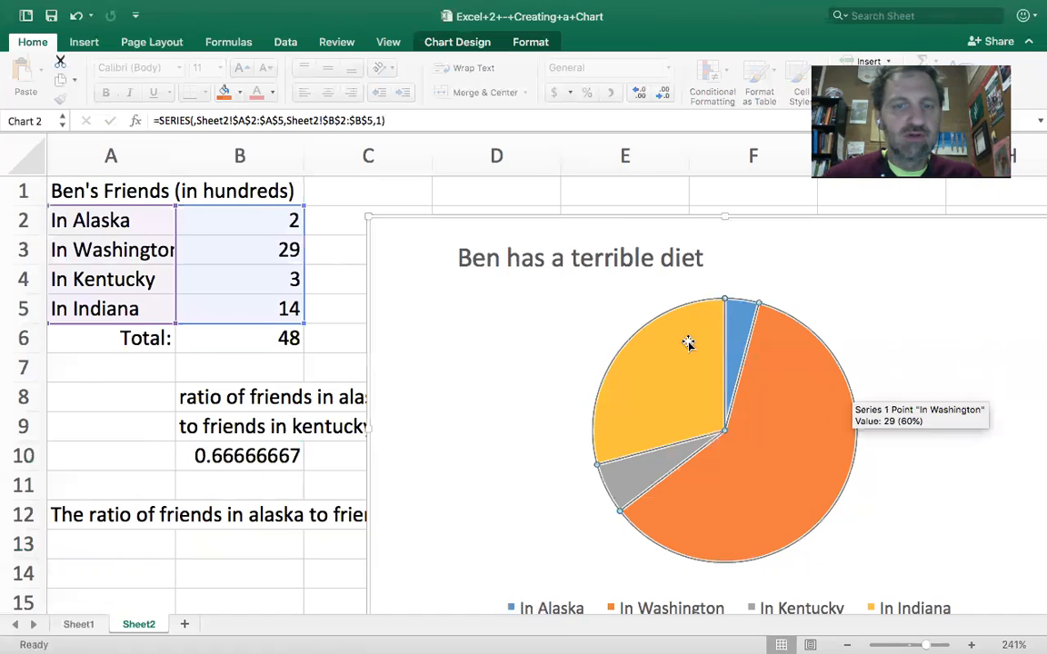
{"action": "left_click", "coordinate": [461, 44]}
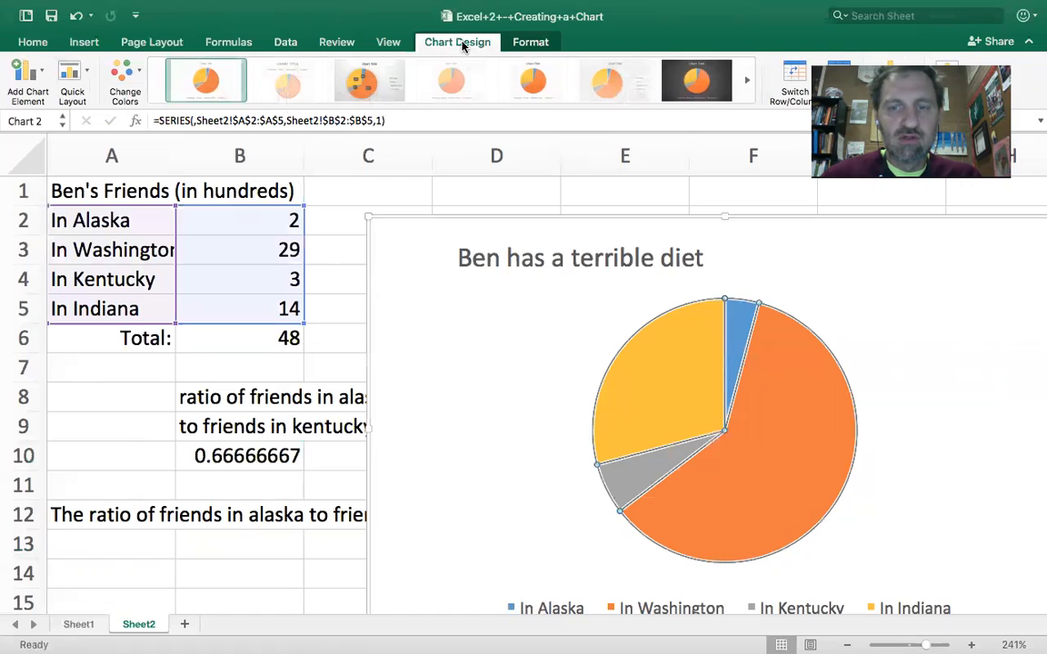
{"action": "left_click", "coordinate": [366, 82]}
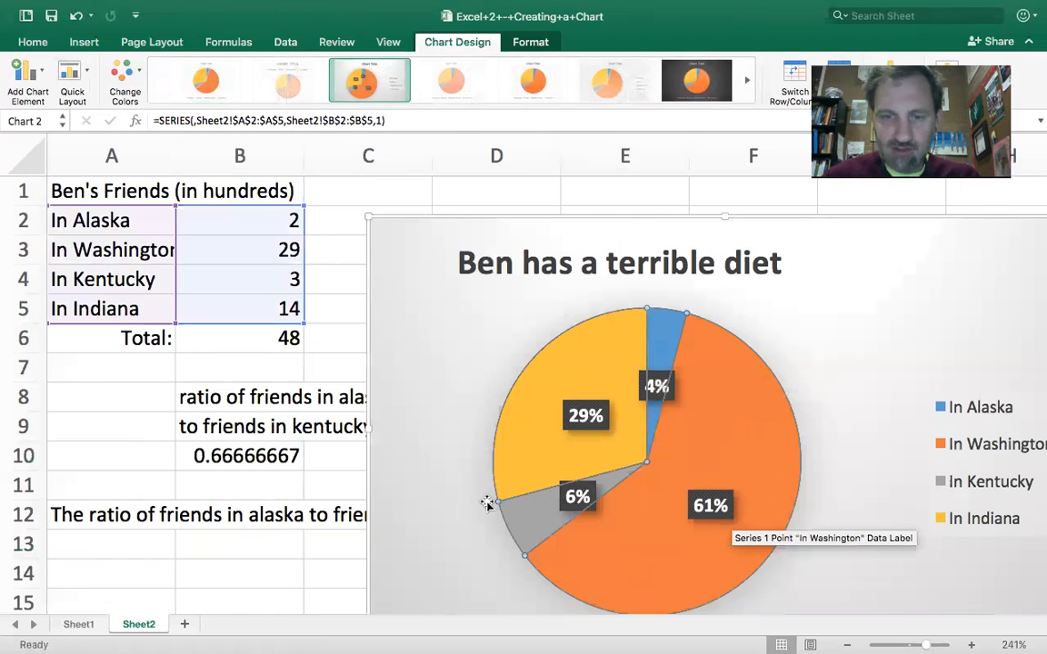
- List the two ratio types below the sentence: "part to part" in A14 and "part to whole" in A15
{"action": "left_click", "coordinate": [104, 572]}
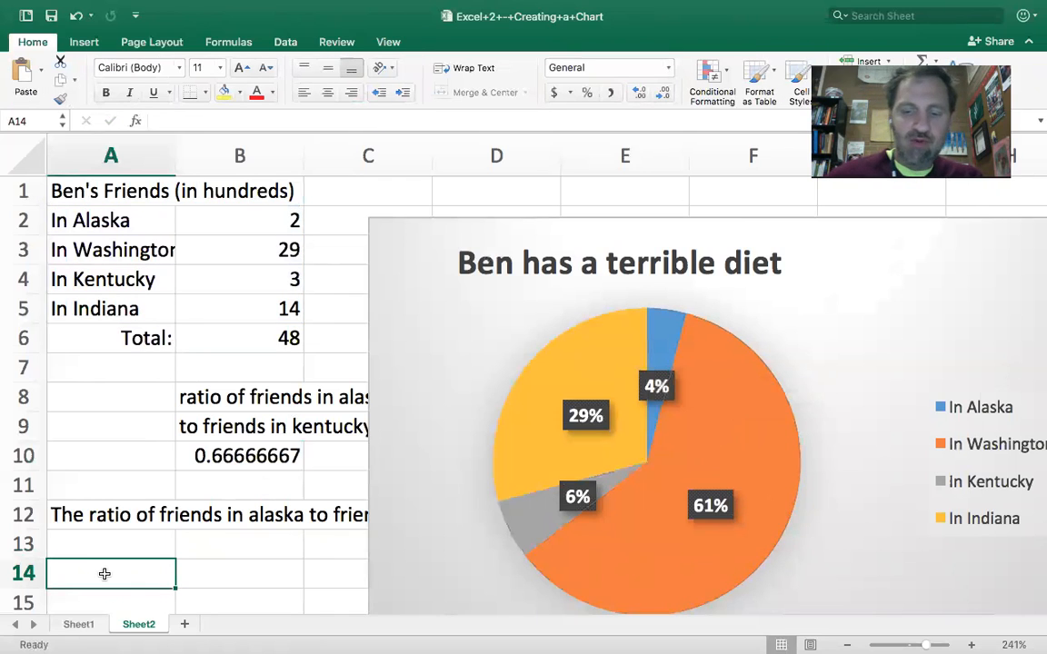
{"action": "type", "text": "part to part"}
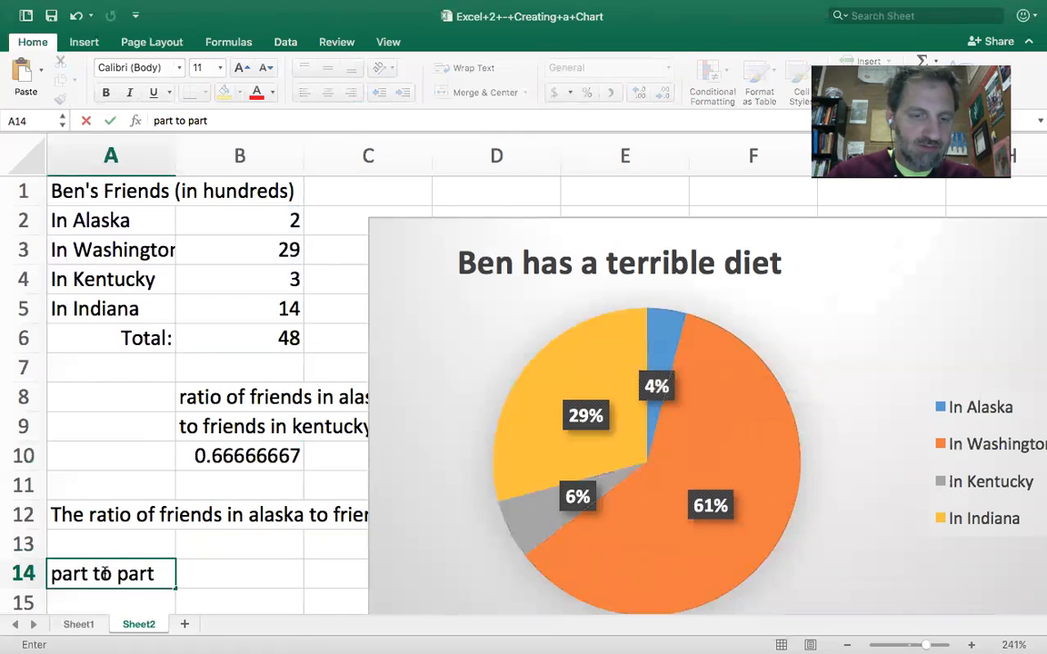
{"action": "key", "text": "Return"}
{"action": "type", "text": "part to whole"}
{"action": "key", "text": "Return"}
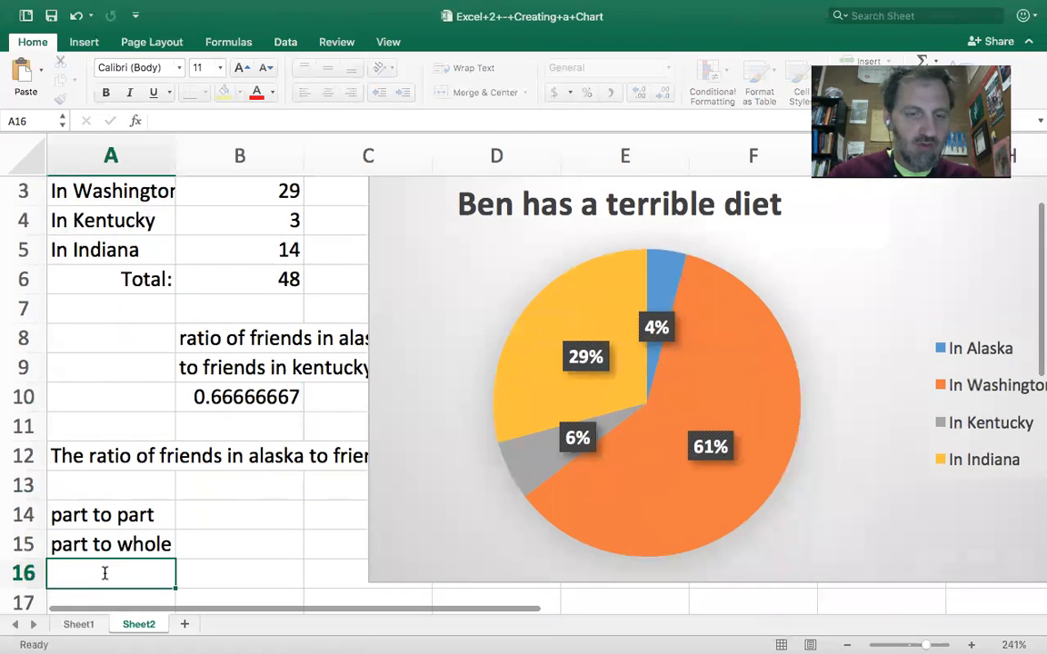
- Enter the hint "one of them can be made into a percentage" in cell A17
{"action": "key", "text": "Return"}
{"action": "type", "text": "one of"}
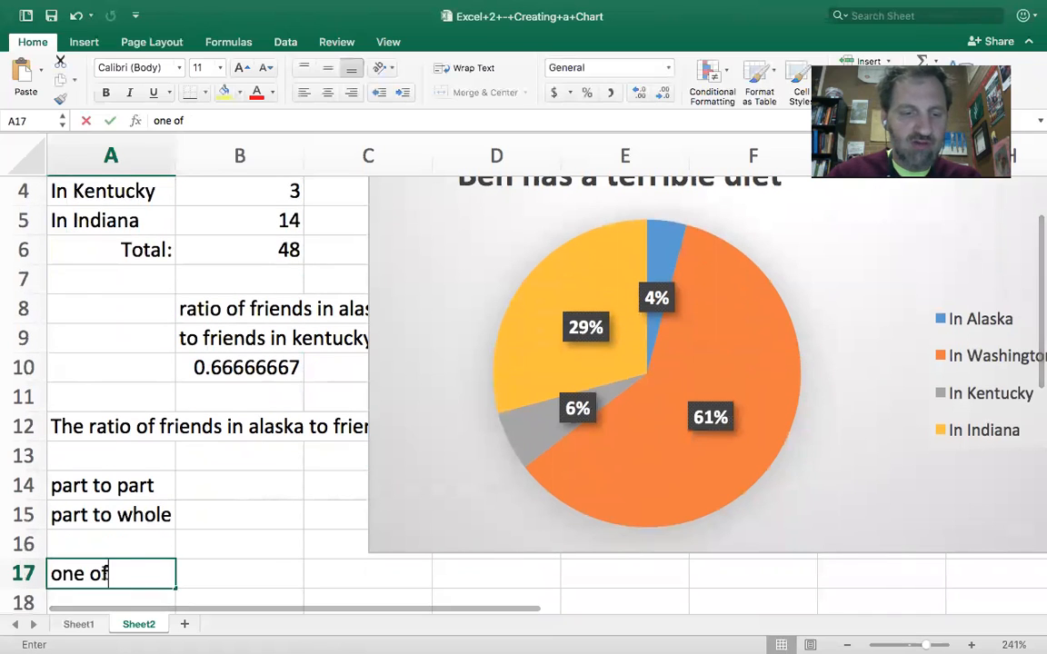
{"action": "type", "text": " them can be made i"}
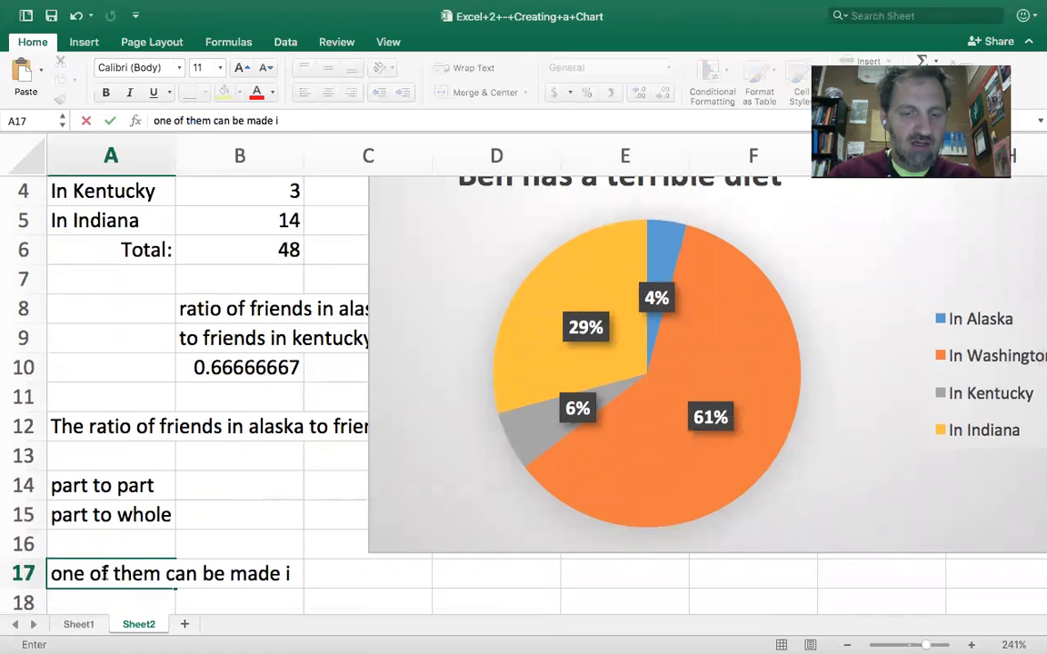
{"action": "type", "text": "nto a percentage"}
{"action": "key", "text": "Return"}
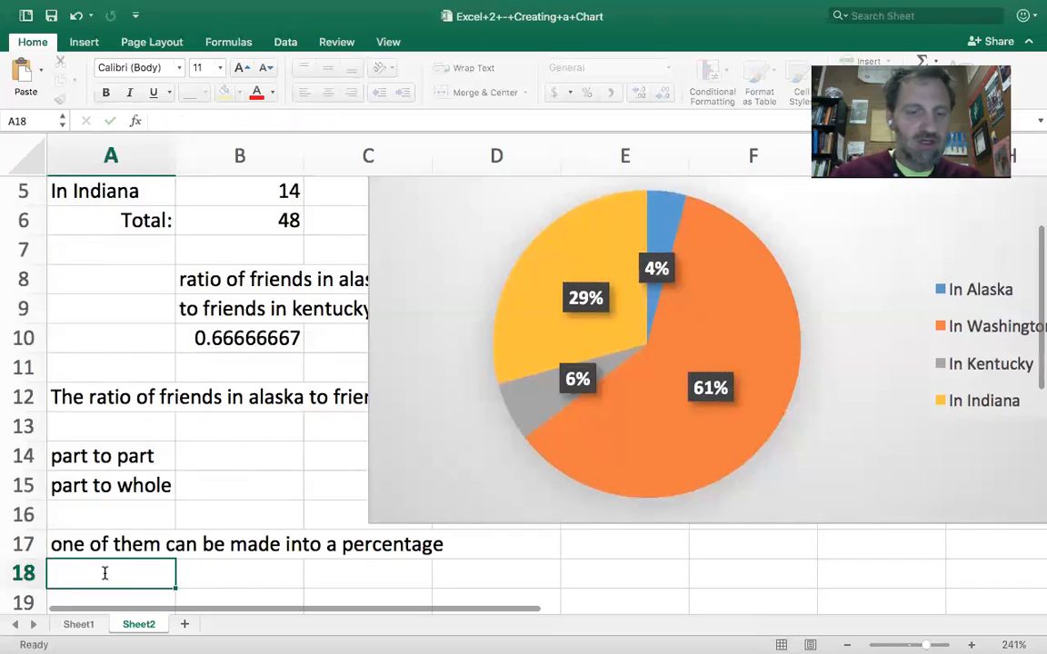